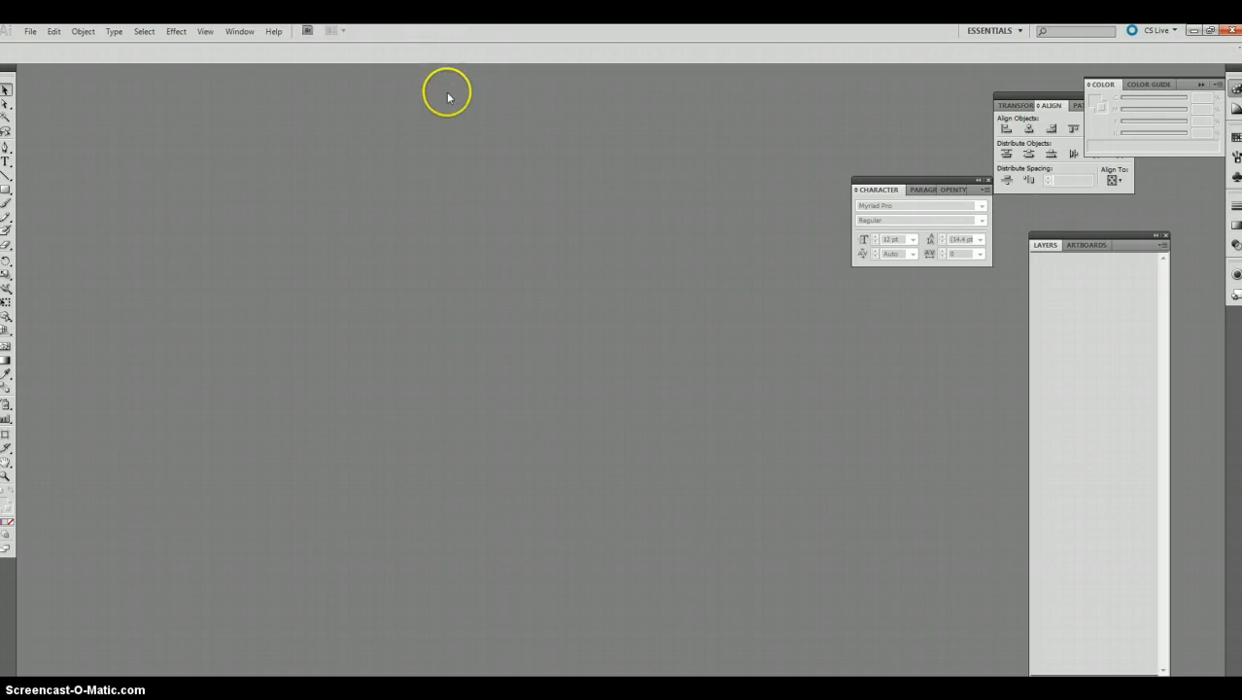
# - Start a new document and set its color mode to RGB in the advanced settings
pyautogui.click(32, 32)
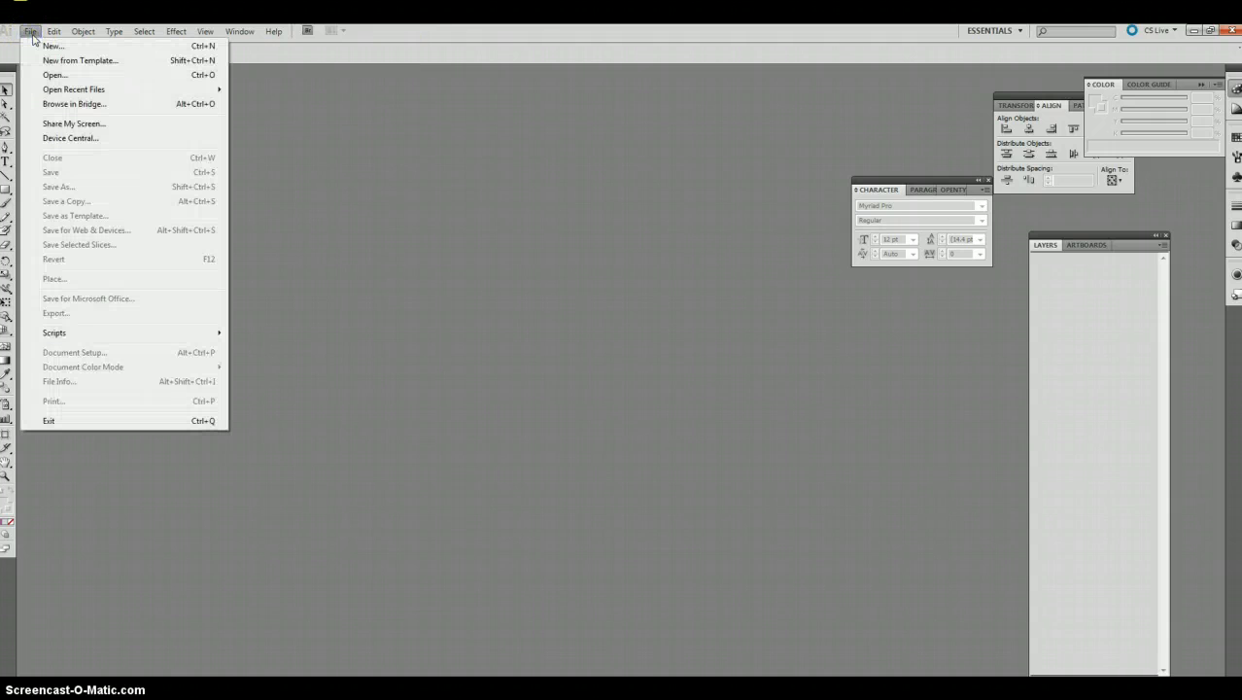
pyautogui.click(43, 47)
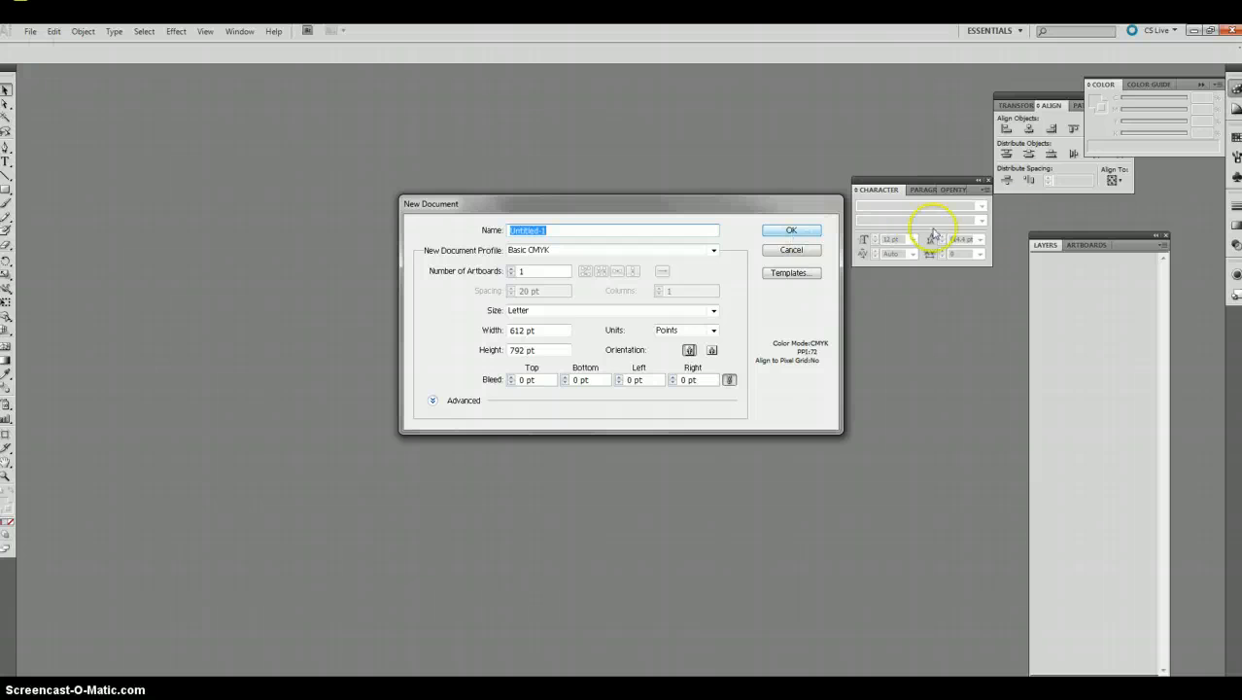
pyautogui.click(432, 401)
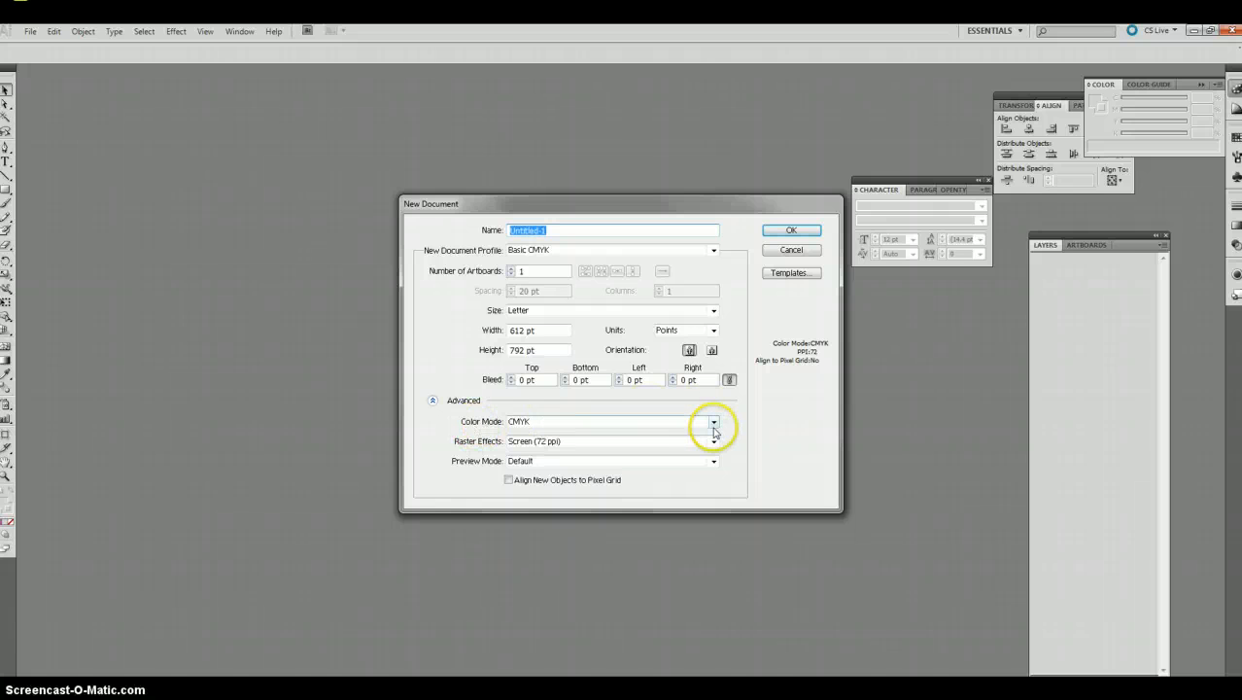
pyautogui.click(714, 423)
pyautogui.click(540, 442)
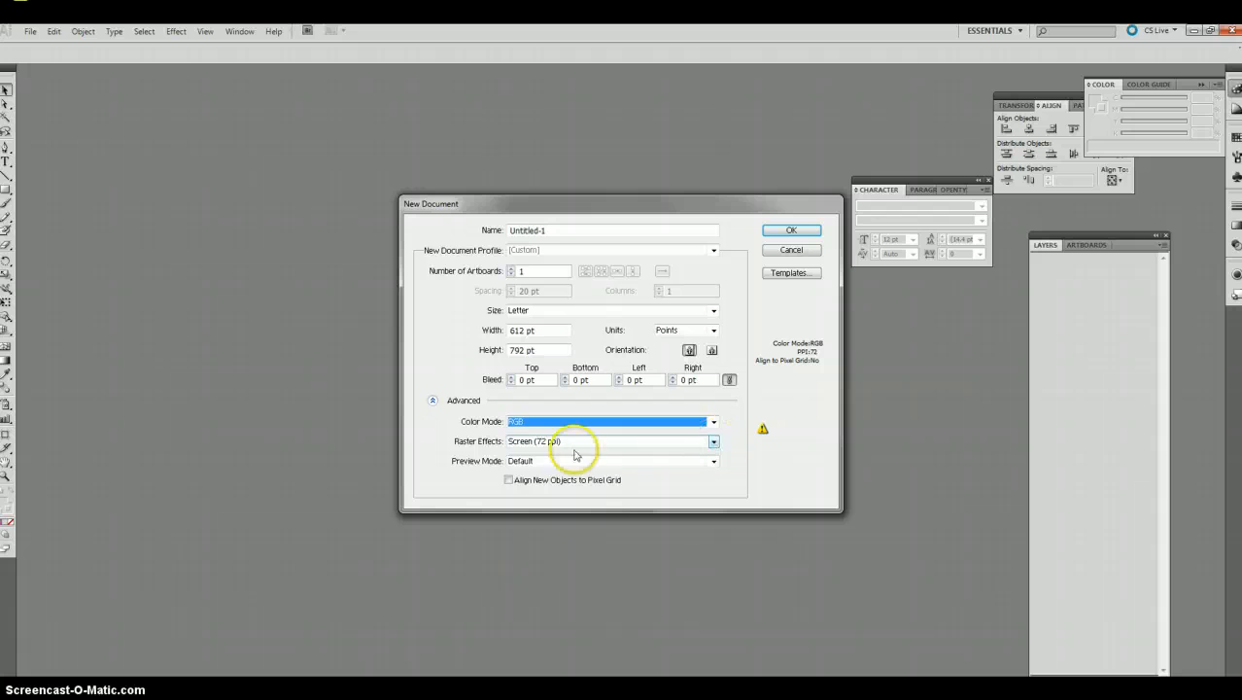
pyautogui.click(431, 401)
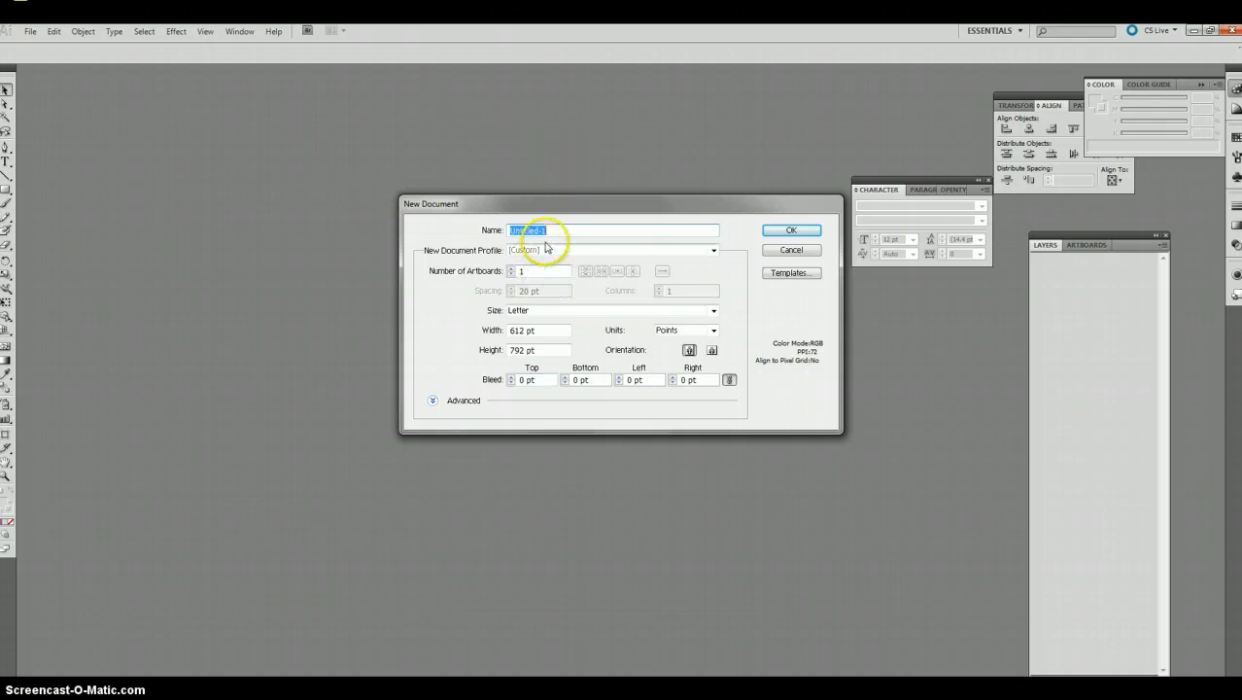
# - Set the new document's units to inches and its size to 5 in wide by 5 in high
pyautogui.click(680, 331)
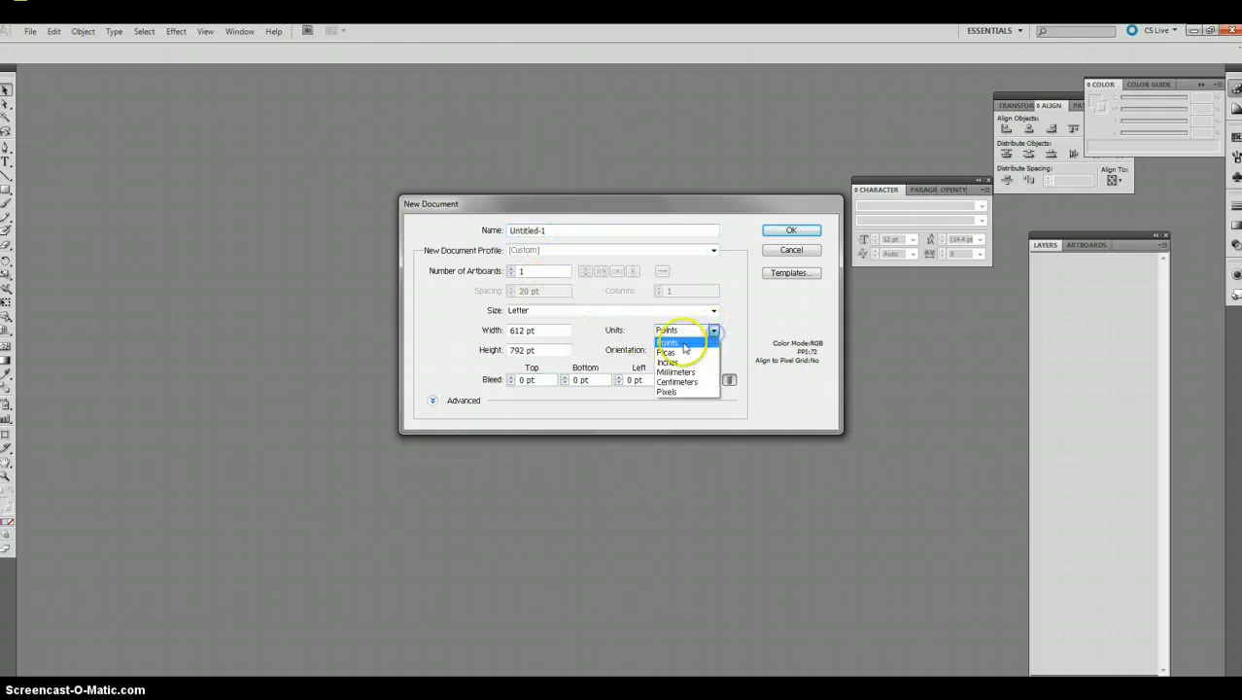
pyautogui.click(673, 362)
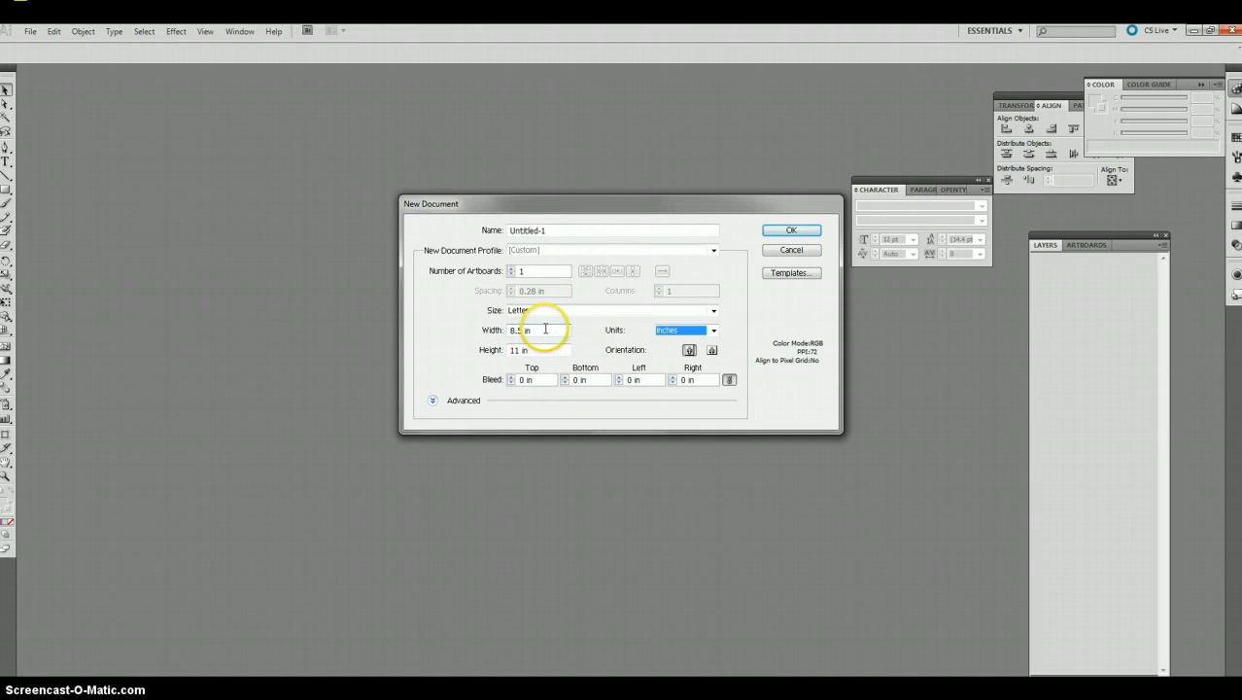
pyautogui.click(545, 329)
pyautogui.write('5')
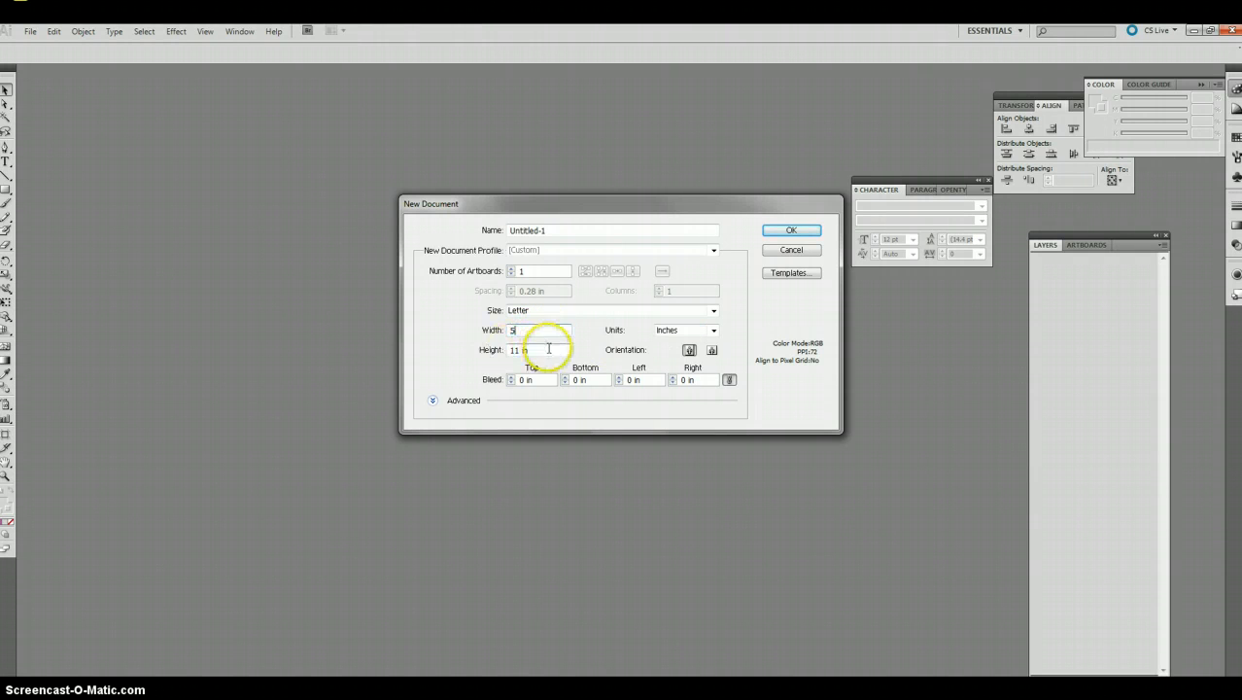
pyautogui.press('Tab')
pyautogui.write('5')
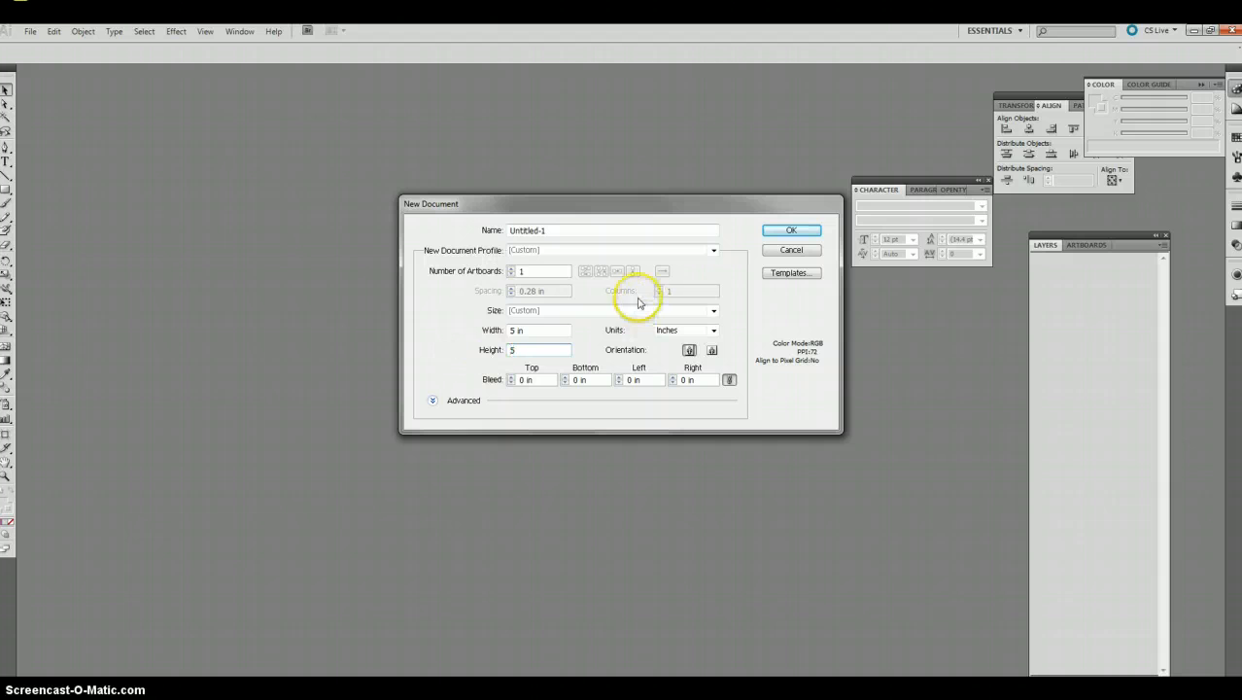
# - Name the new document "basic shapes" and create it
pyautogui.click(577, 232)
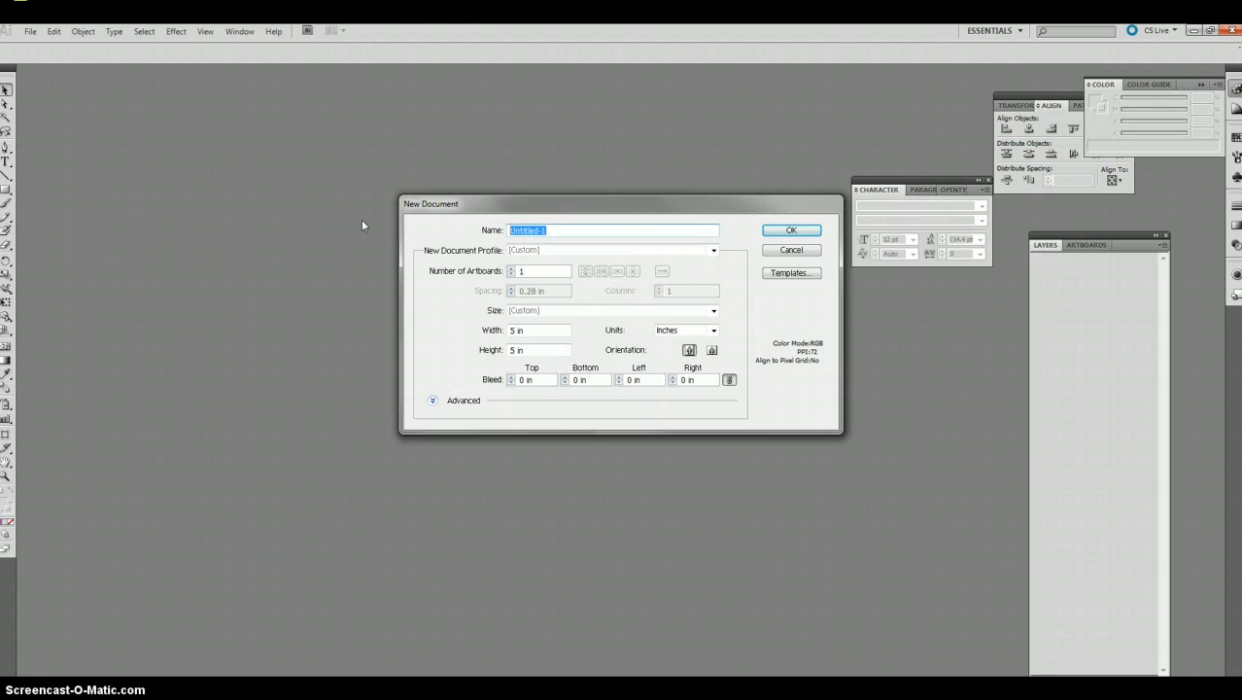
pyautogui.write('basic shapes')
pyautogui.click(799, 232)
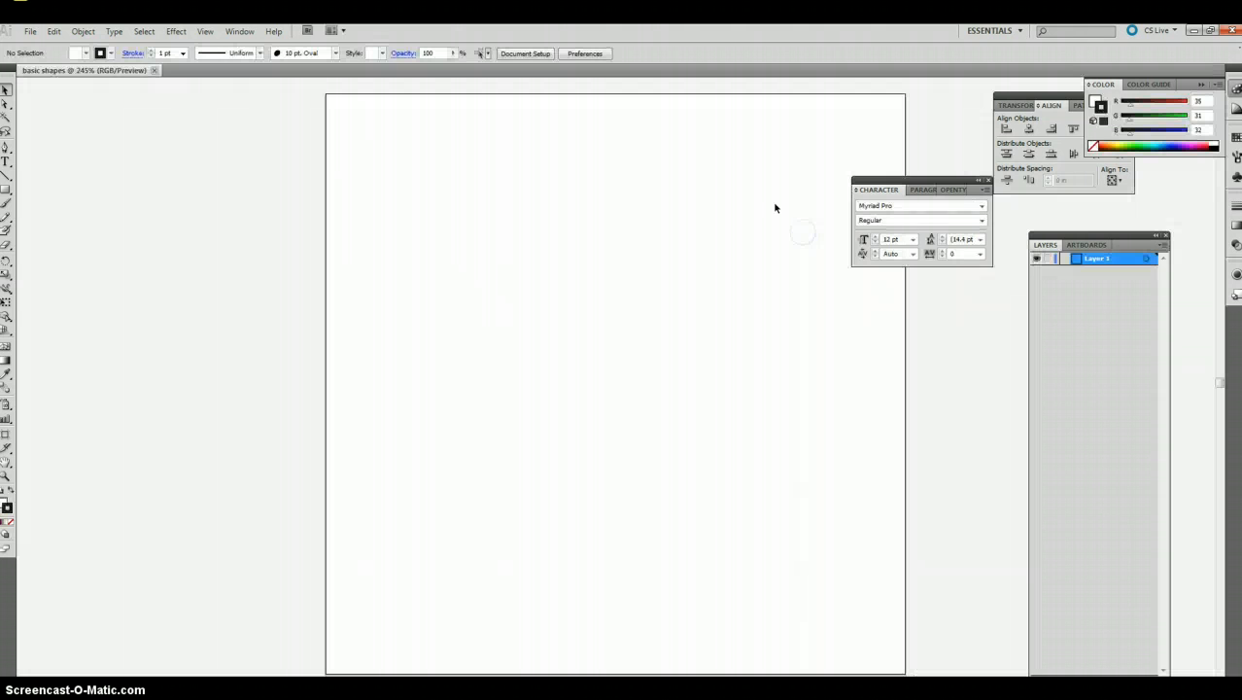
# - Reset the workspace to the Essentials layout to clear away the scattered floating panels
pyautogui.moveTo(918, 184); pyautogui.dragTo(124, 210)
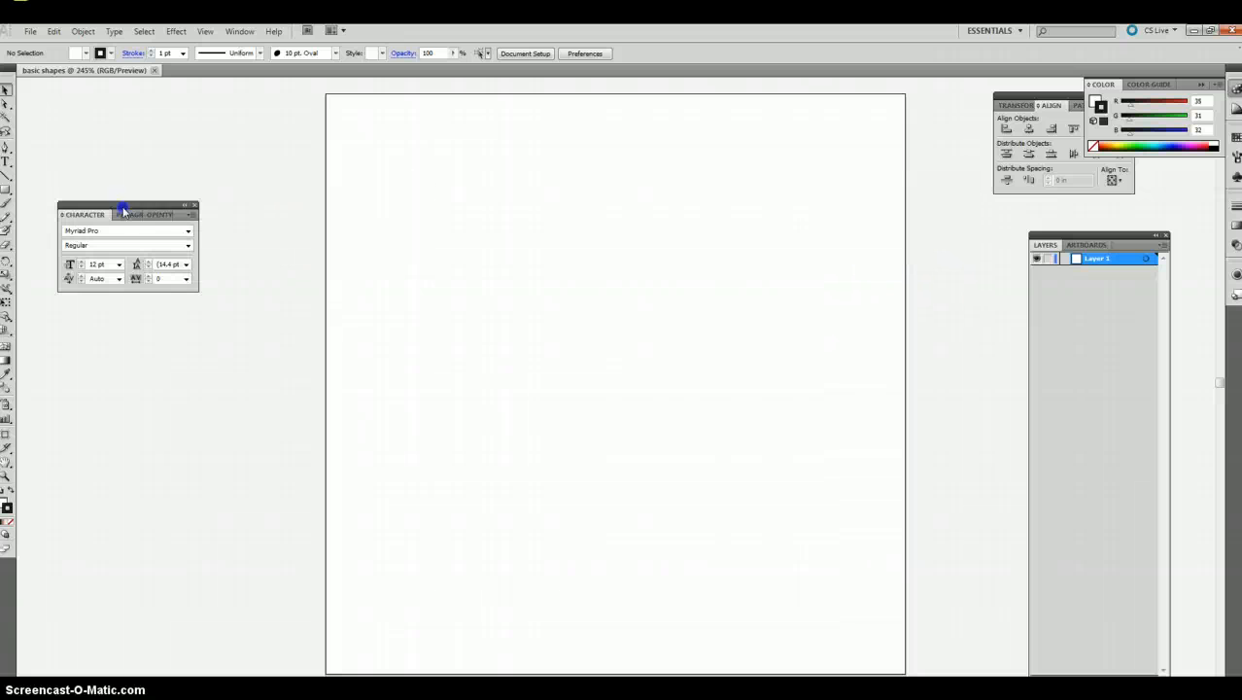
pyautogui.click(1007, 27)
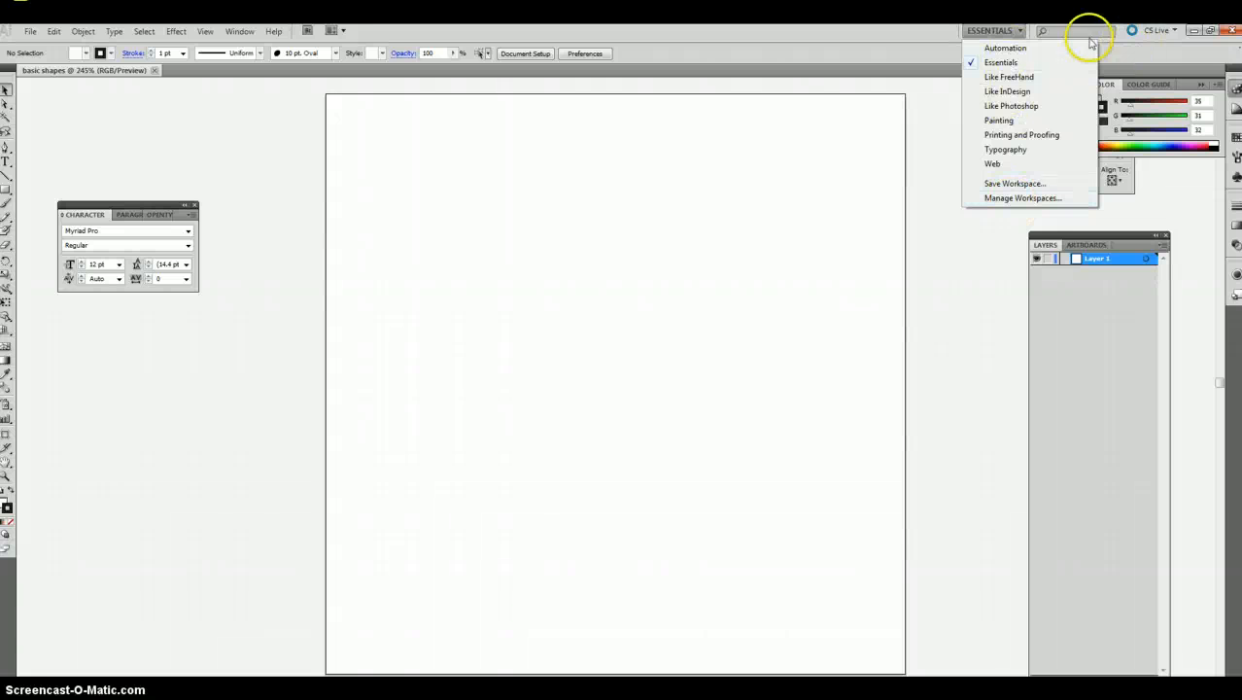
pyautogui.click(1003, 62)
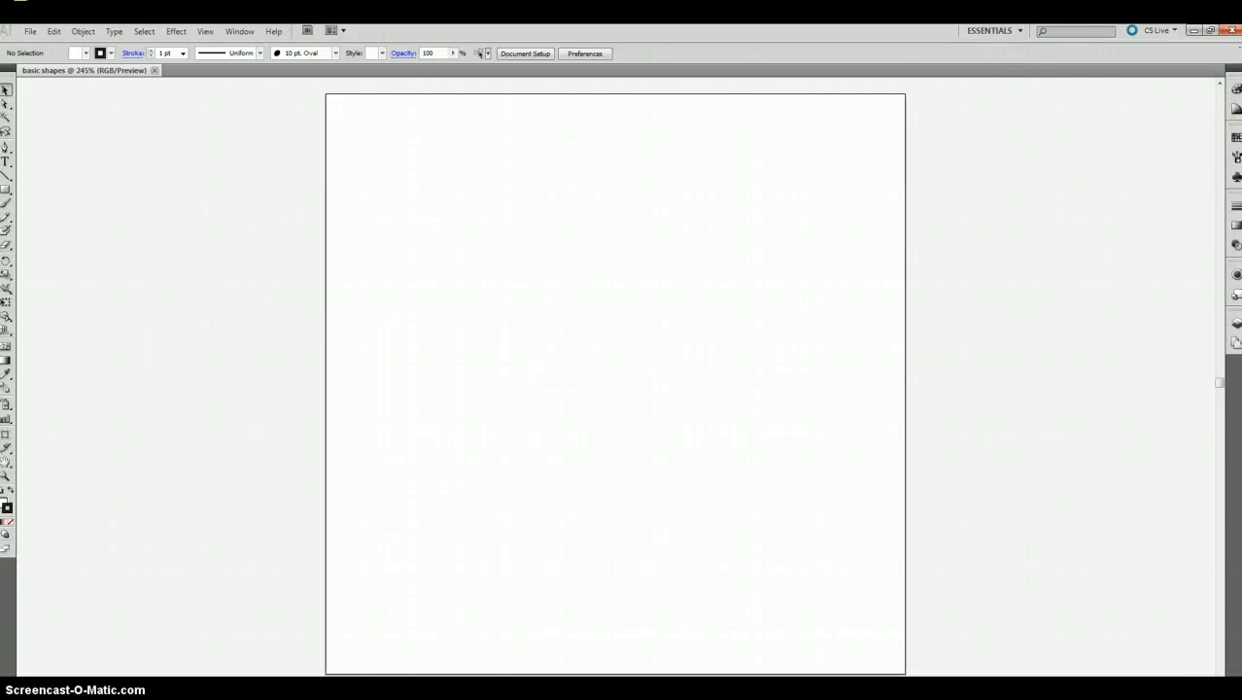
# - Float the Layers and Appearance panels beside the artboard, expanded and stacked one below the other
pyautogui.moveTo(1237, 328); pyautogui.dragTo(934, 133)
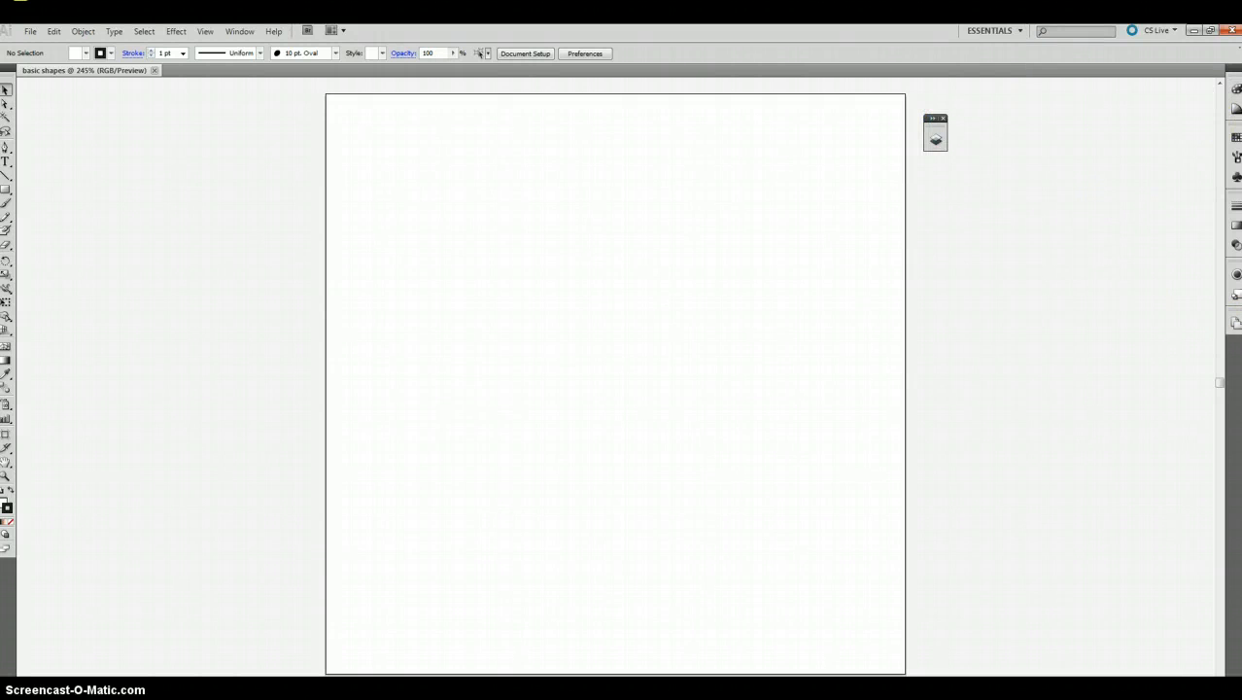
pyautogui.moveTo(1236, 280); pyautogui.dragTo(925, 237)
pyautogui.click(930, 221)
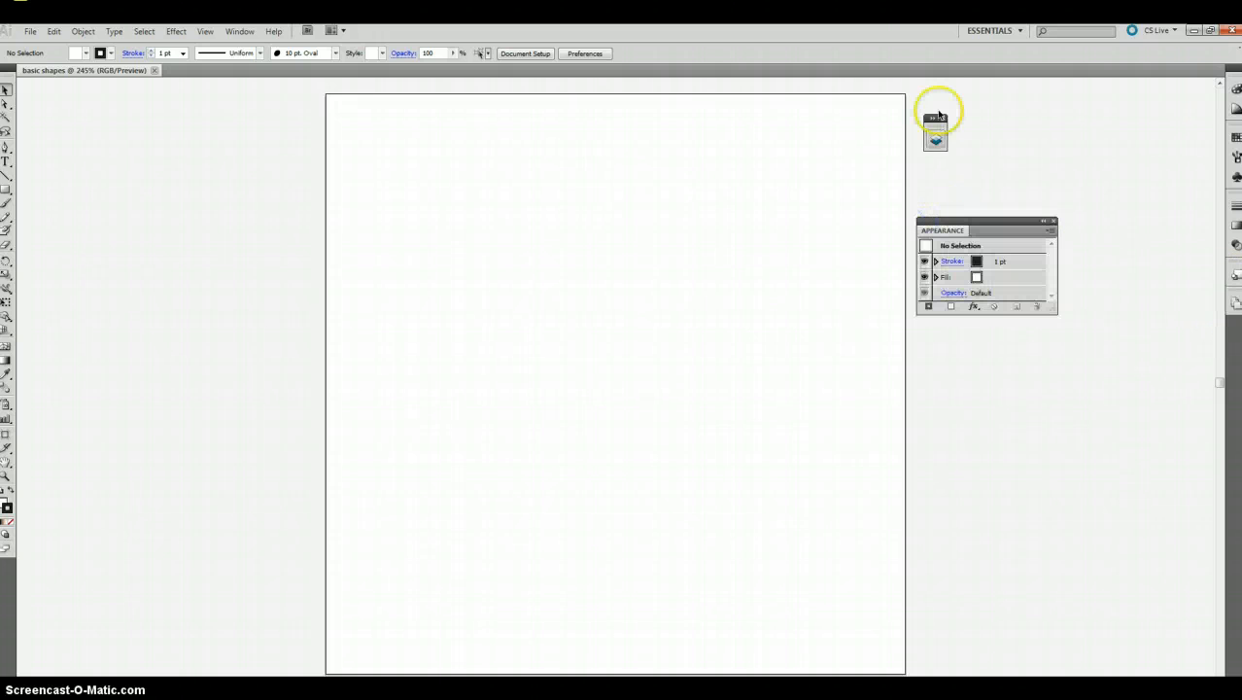
pyautogui.click(931, 118)
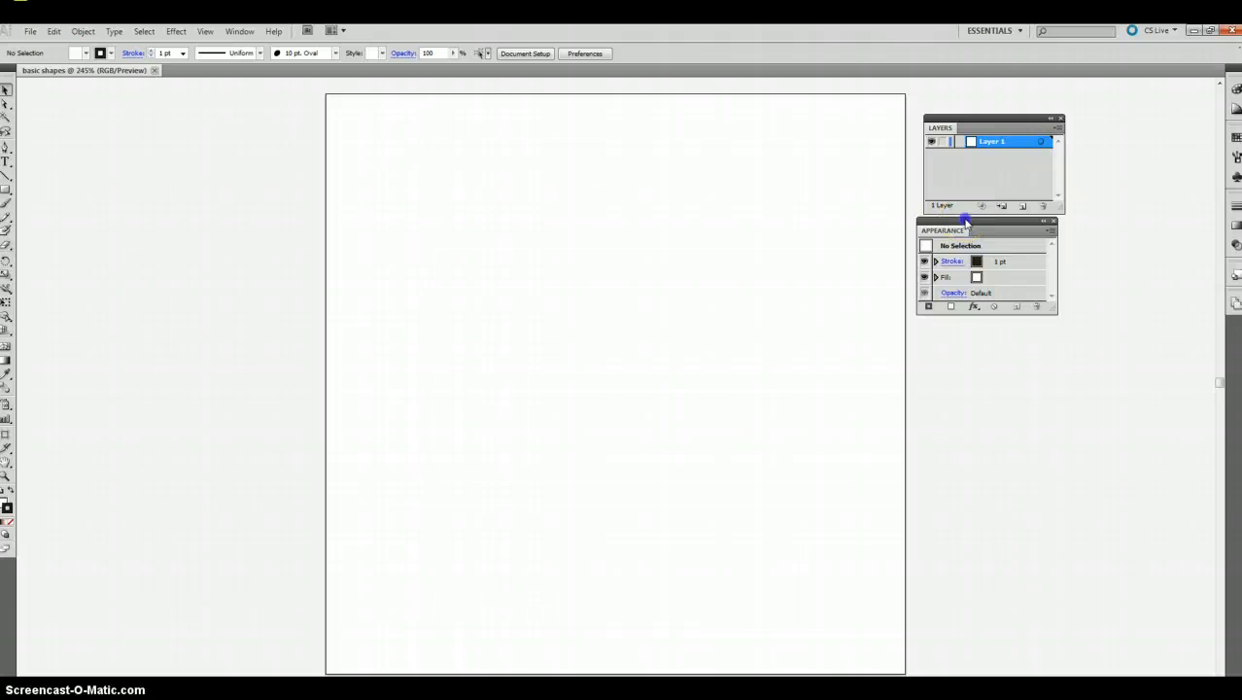
pyautogui.moveTo(965, 221); pyautogui.dragTo(971, 223)
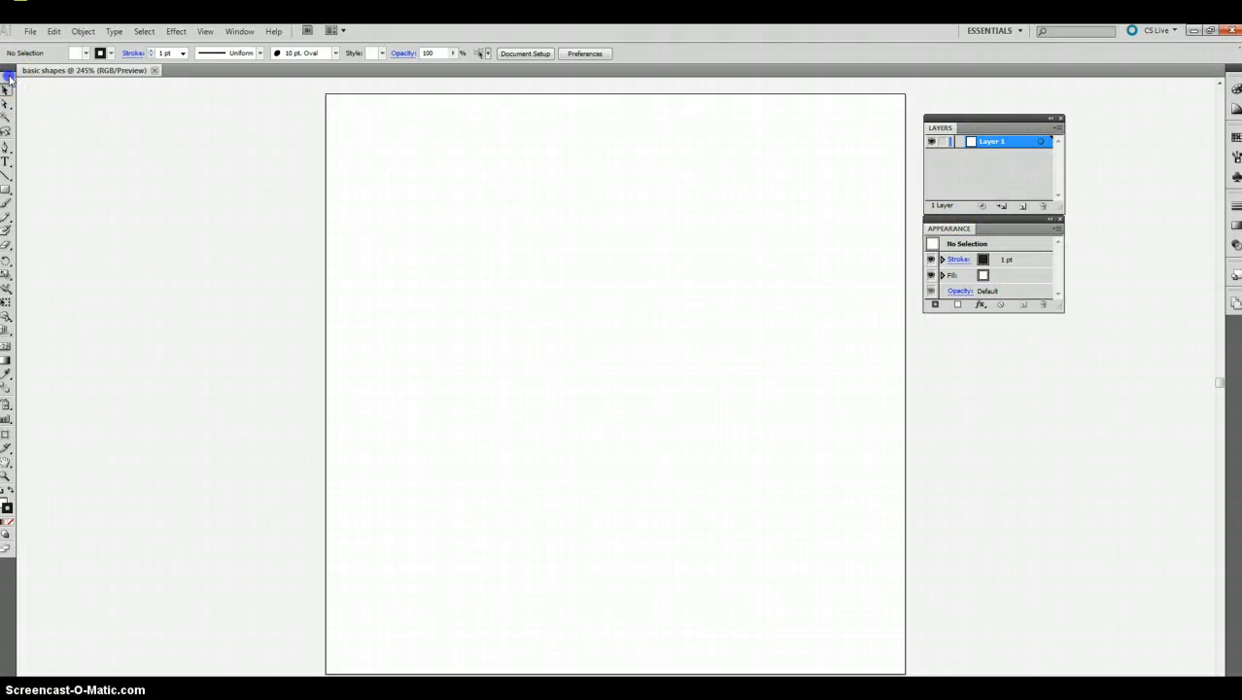
# - Float the toolbox beside the artboard in a two-column layout and make the fill color active
pyautogui.moveTo(9, 77); pyautogui.dragTo(164, 121)
pyautogui.click(185, 110)
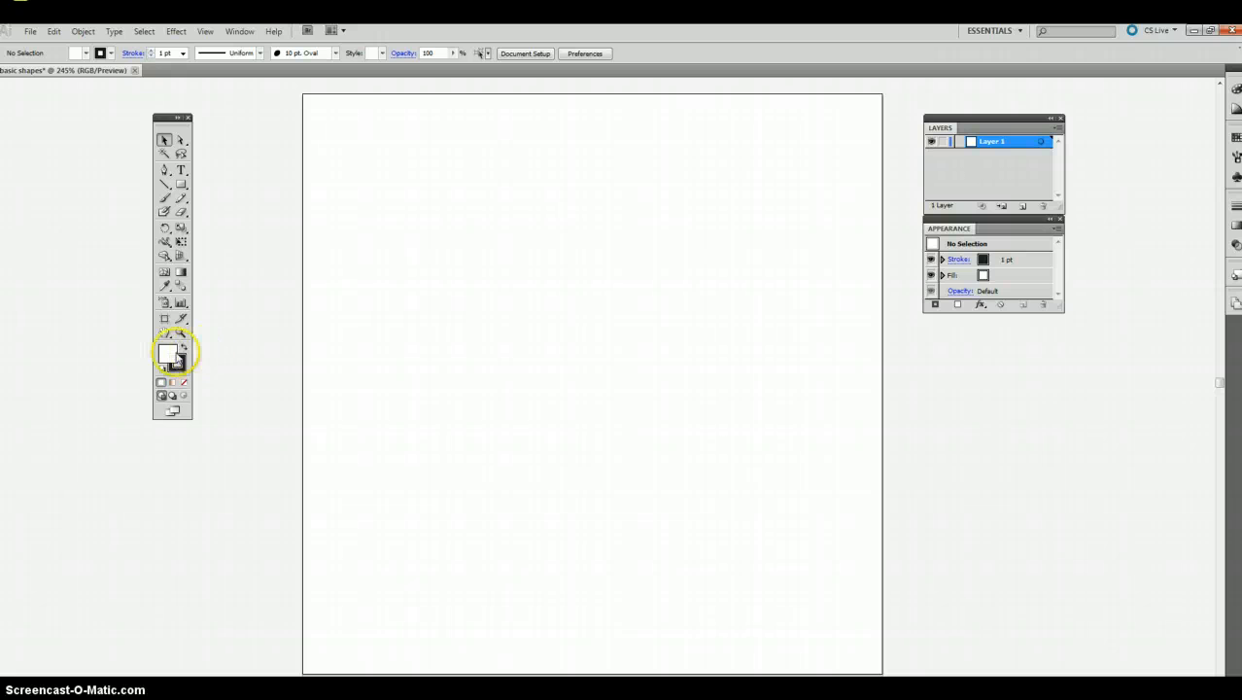
pyautogui.click(167, 355)
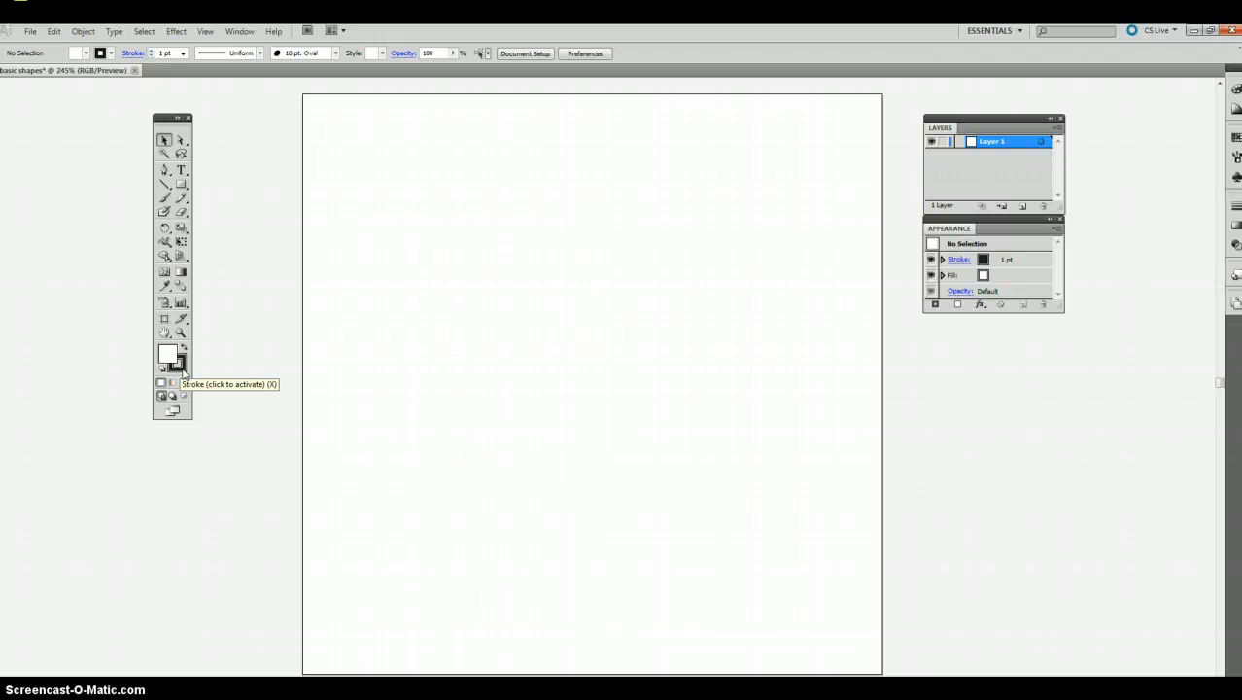
# - Draw a square about 1.03 in on each side in the artboard's upper area with the Rectangle tool
pyautogui.click(167, 53)
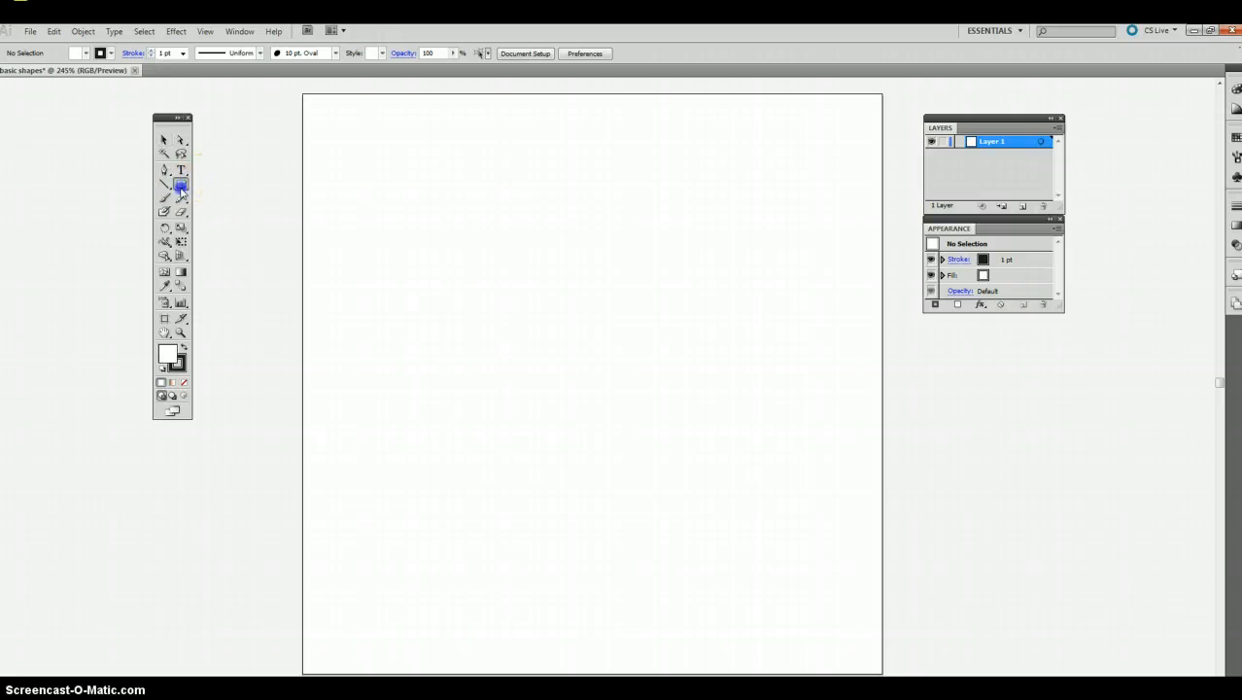
pyautogui.moveTo(433, 187); pyautogui.dragTo(553, 306)
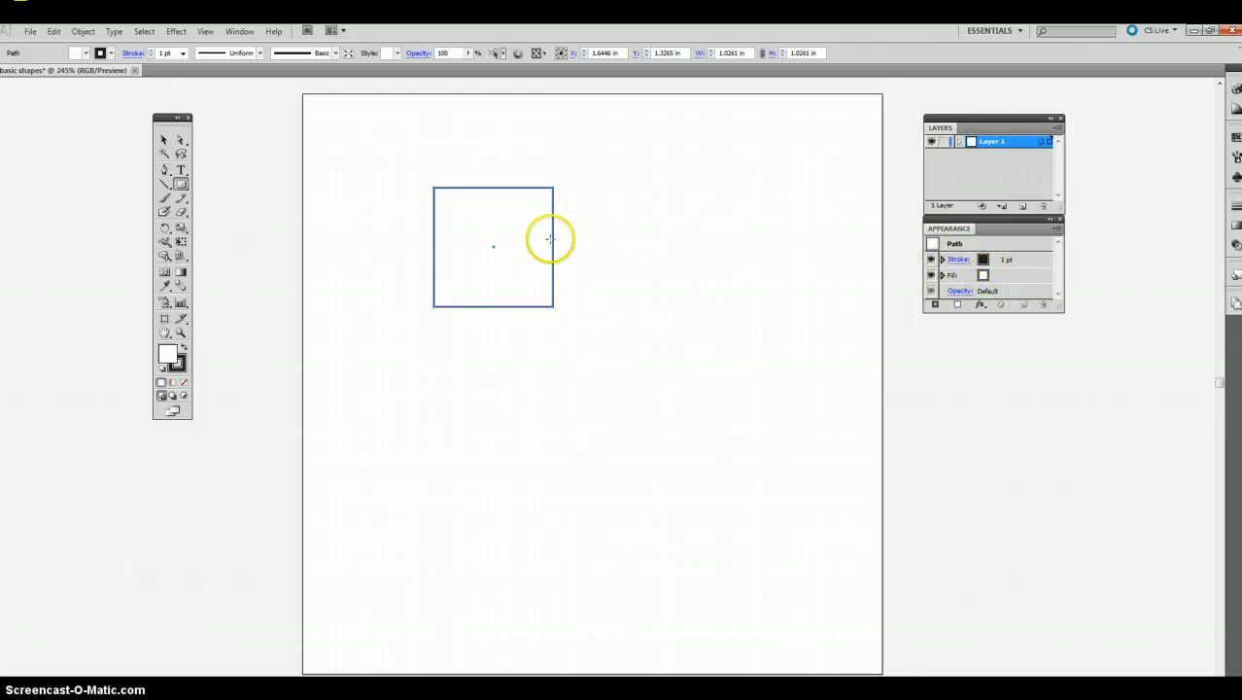
pyautogui.press('v')
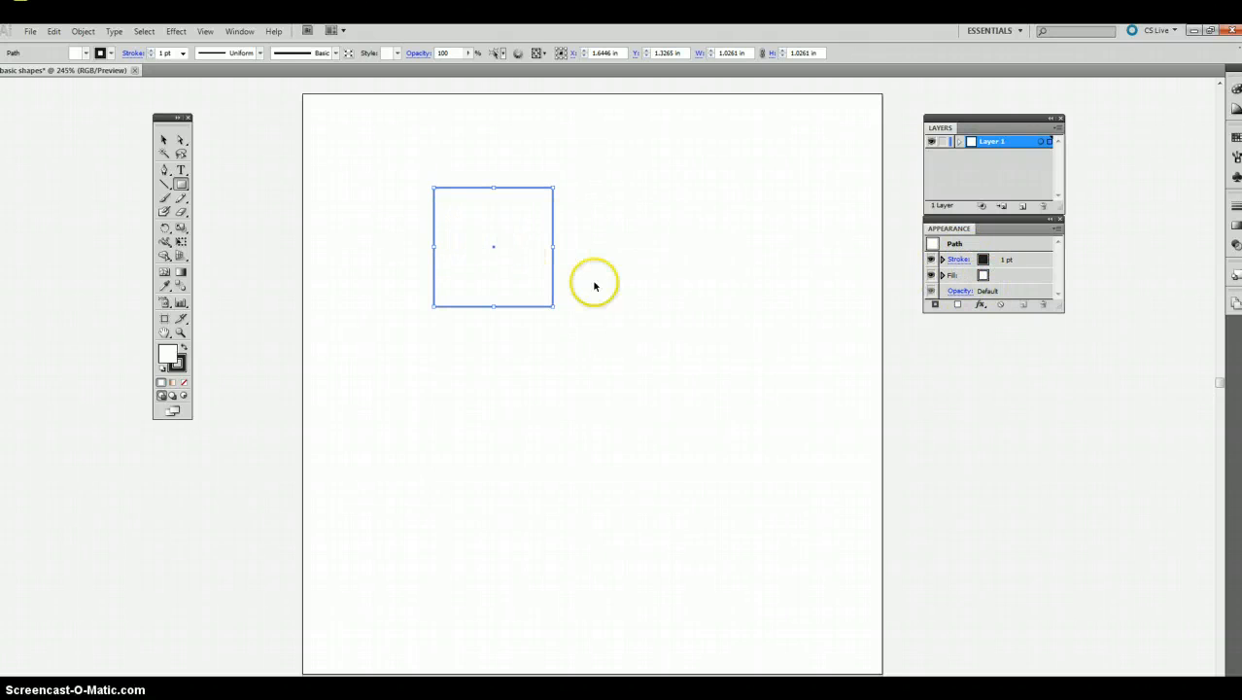
# - Reshape the square by its corner into a tall rectangle about 0.62 in wide and 2.18 in high
pyautogui.moveTo(553, 306); pyautogui.dragTo(505, 438)
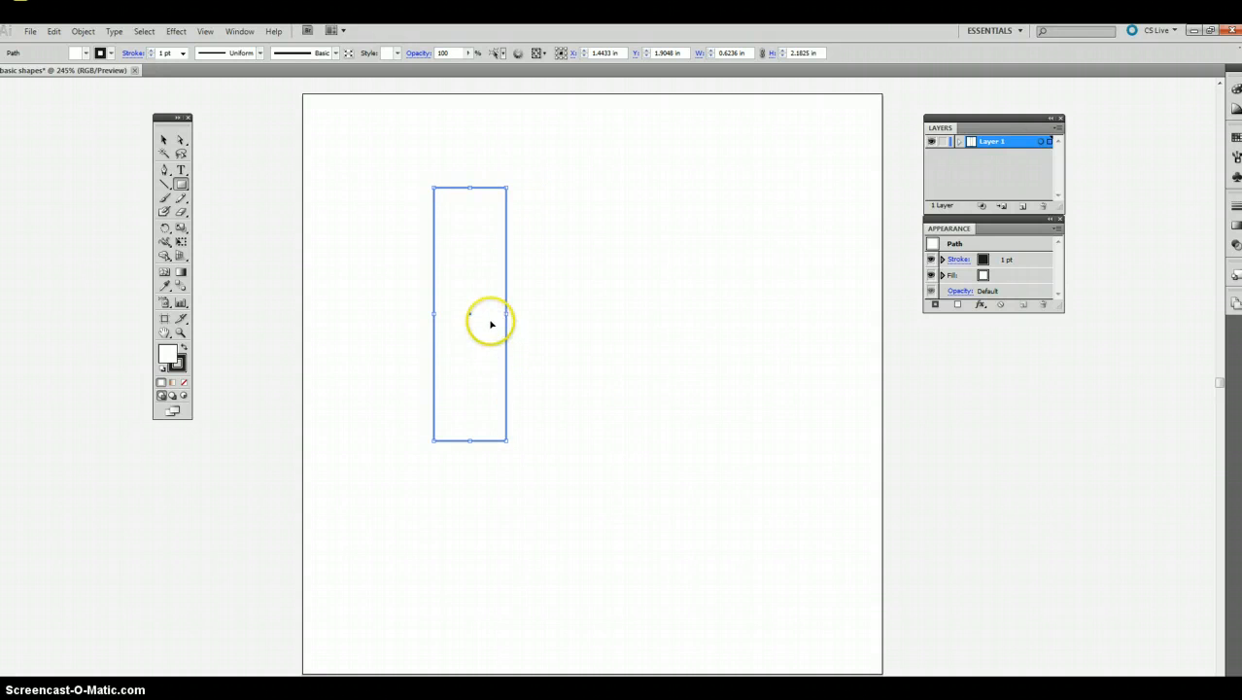
pyautogui.click(167, 142)
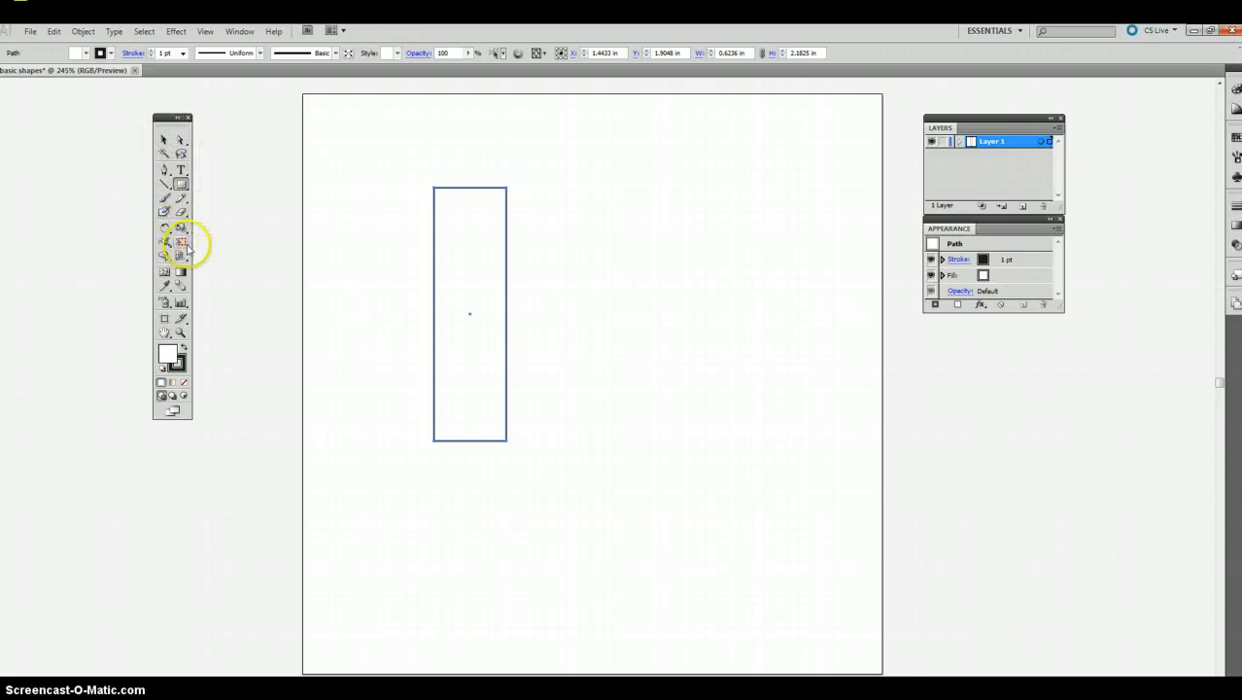
pyautogui.click(477, 239)
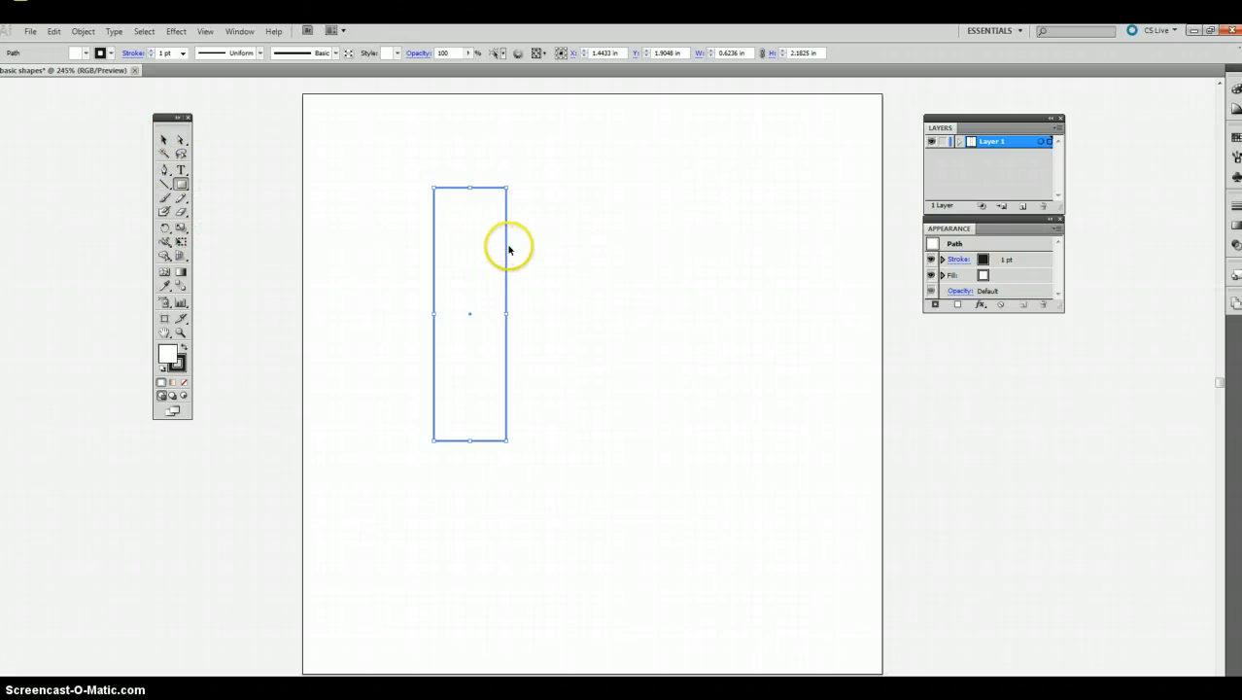
# - Move the rectangle toward the artboard's upper middle and resize it to a square about 1.11 in on each side
pyautogui.moveTo(506, 250); pyautogui.dragTo(605, 234)
pyautogui.moveTo(568, 422); pyautogui.dragTo(567, 297)
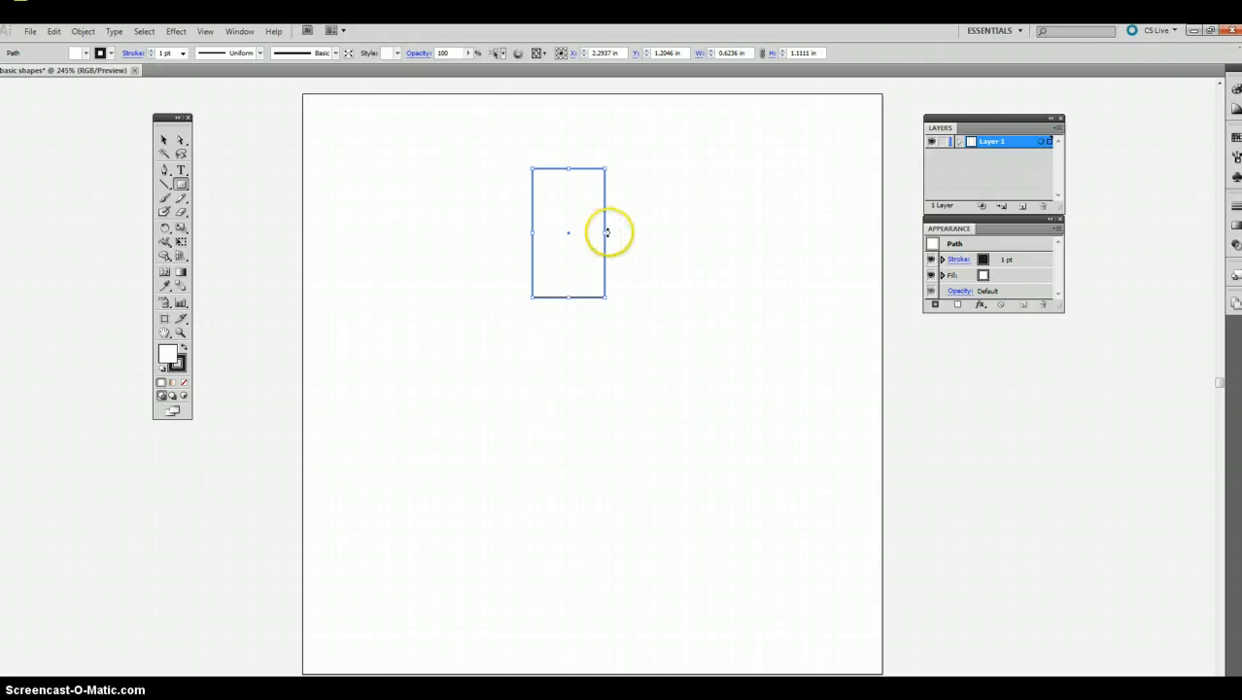
pyautogui.moveTo(606, 236); pyautogui.dragTo(662, 233)
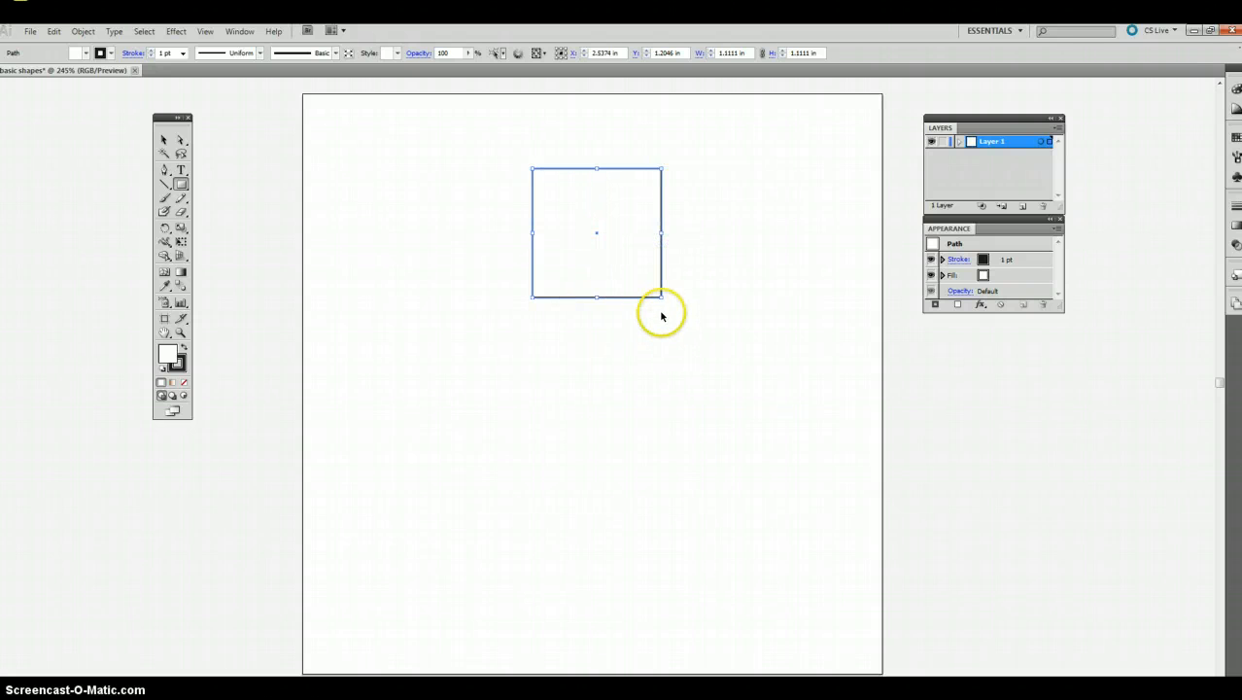
# - Rotate the square into a diamond and move it to the upper-left area of the artboard
pyautogui.moveTo(663, 308); pyautogui.dragTo(593, 125)
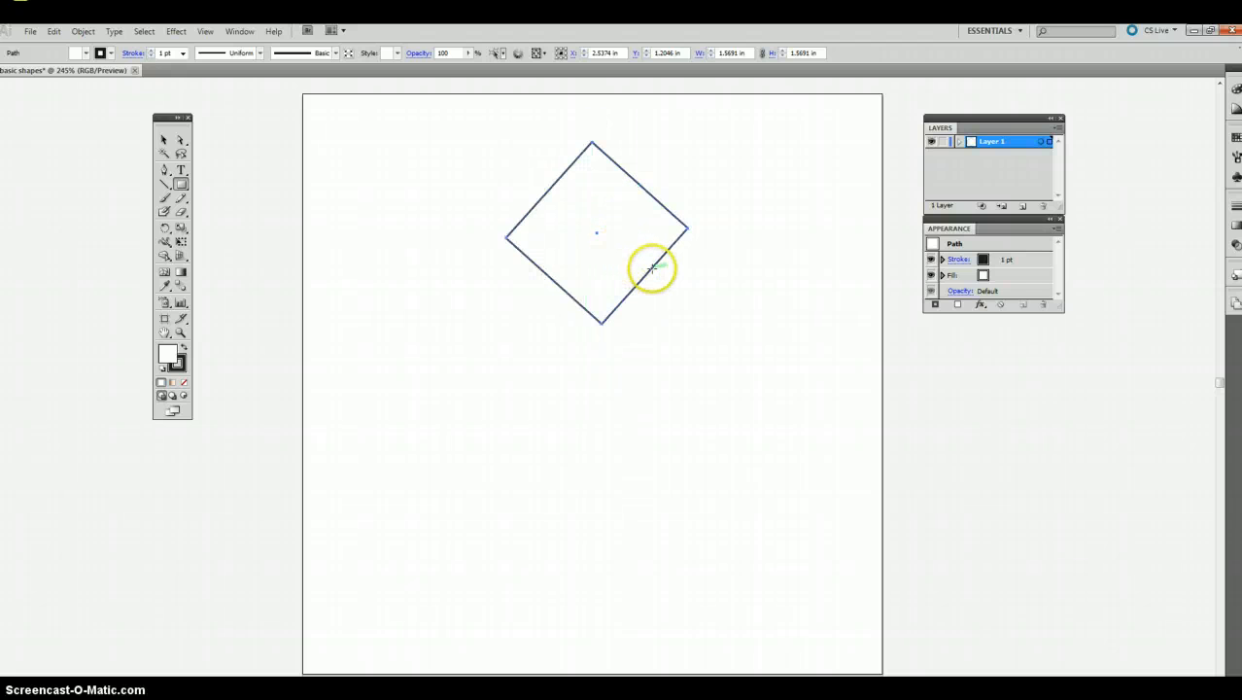
pyautogui.moveTo(650, 268); pyautogui.dragTo(498, 299)
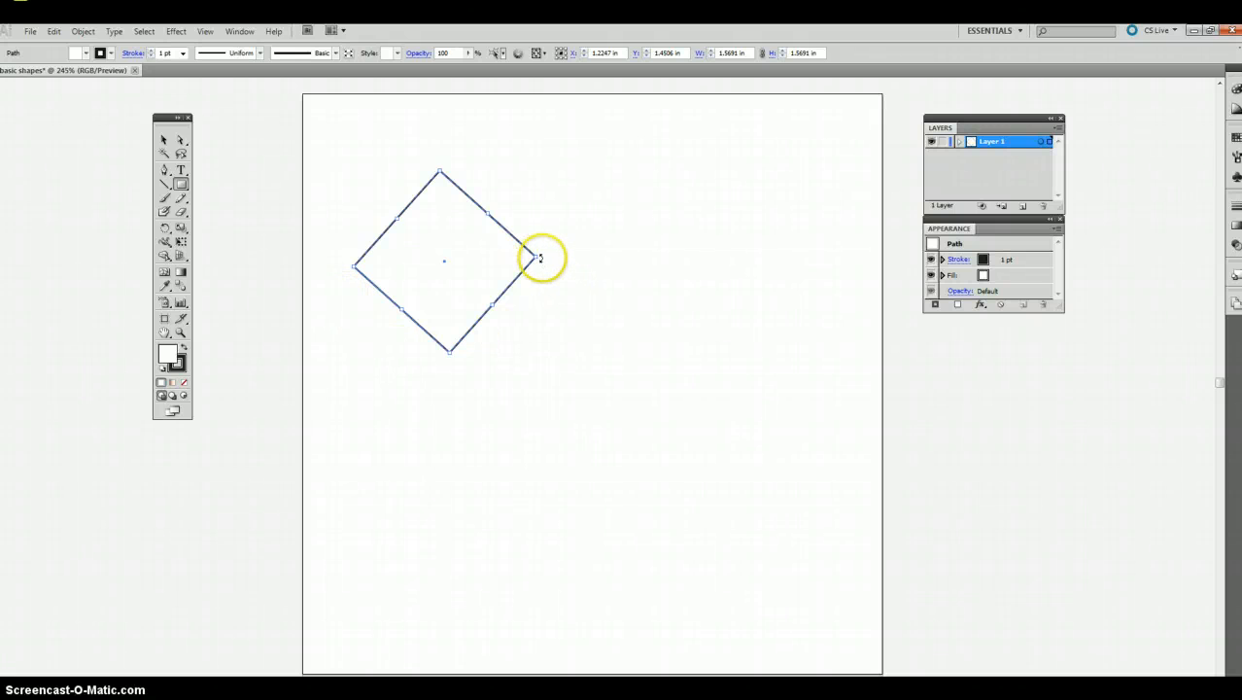
# - Rotate the diamond upright and reshape it into a rectangle about 0.52 in wide and 1.9 in high
pyautogui.moveTo(541, 257); pyautogui.dragTo(526, 185)
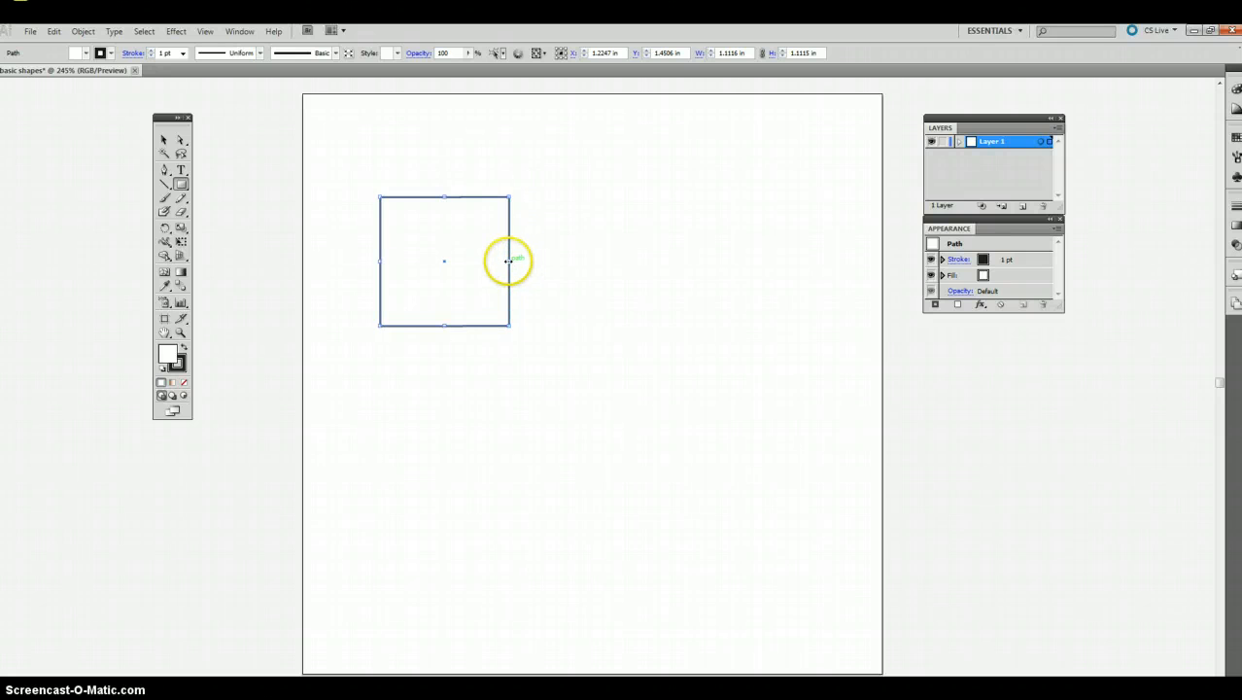
pyautogui.moveTo(507, 259); pyautogui.dragTo(442, 258)
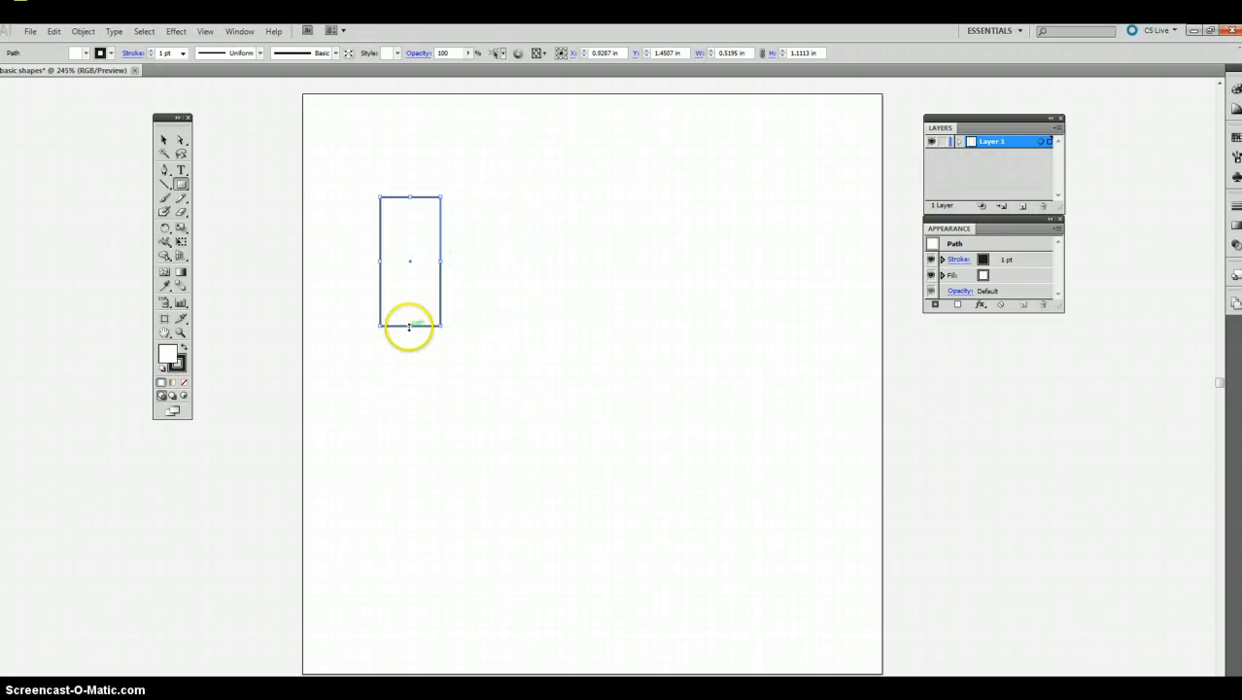
pyautogui.moveTo(409, 326); pyautogui.dragTo(410, 419)
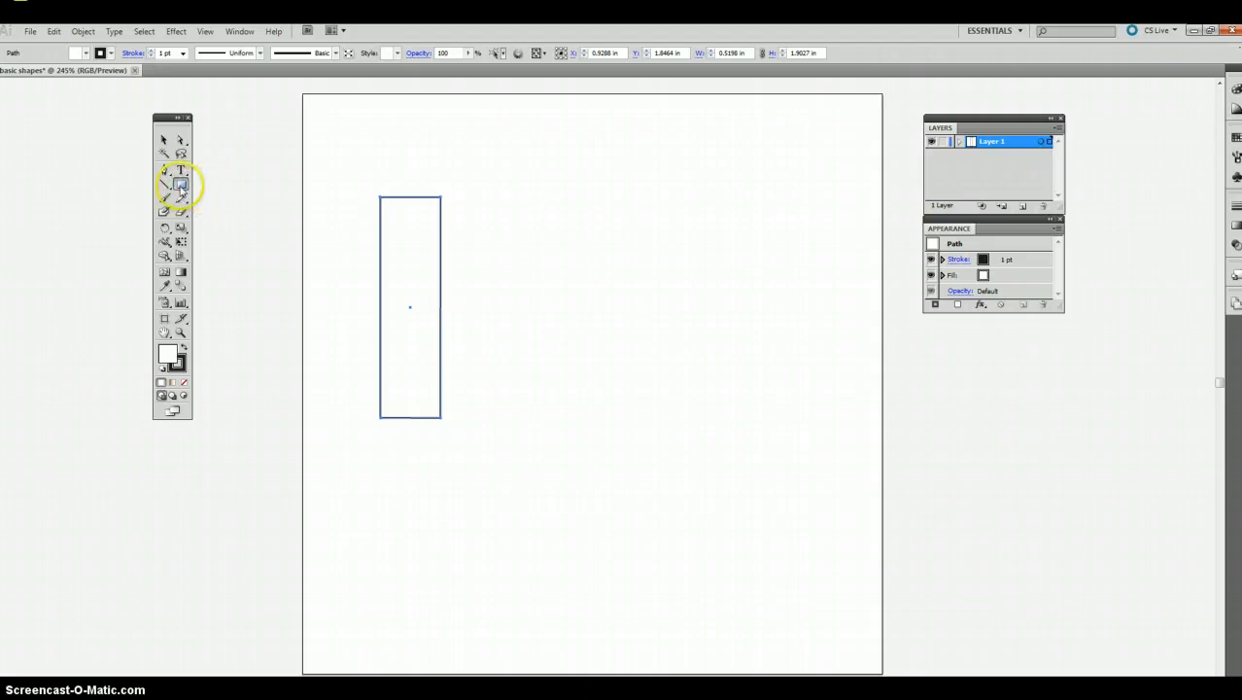
# - Tear off the shape tools as a floating palette above the artboard and choose the Rounded Rectangle tool
pyautogui.moveTo(180, 191); pyautogui.dragTo(570, 97)
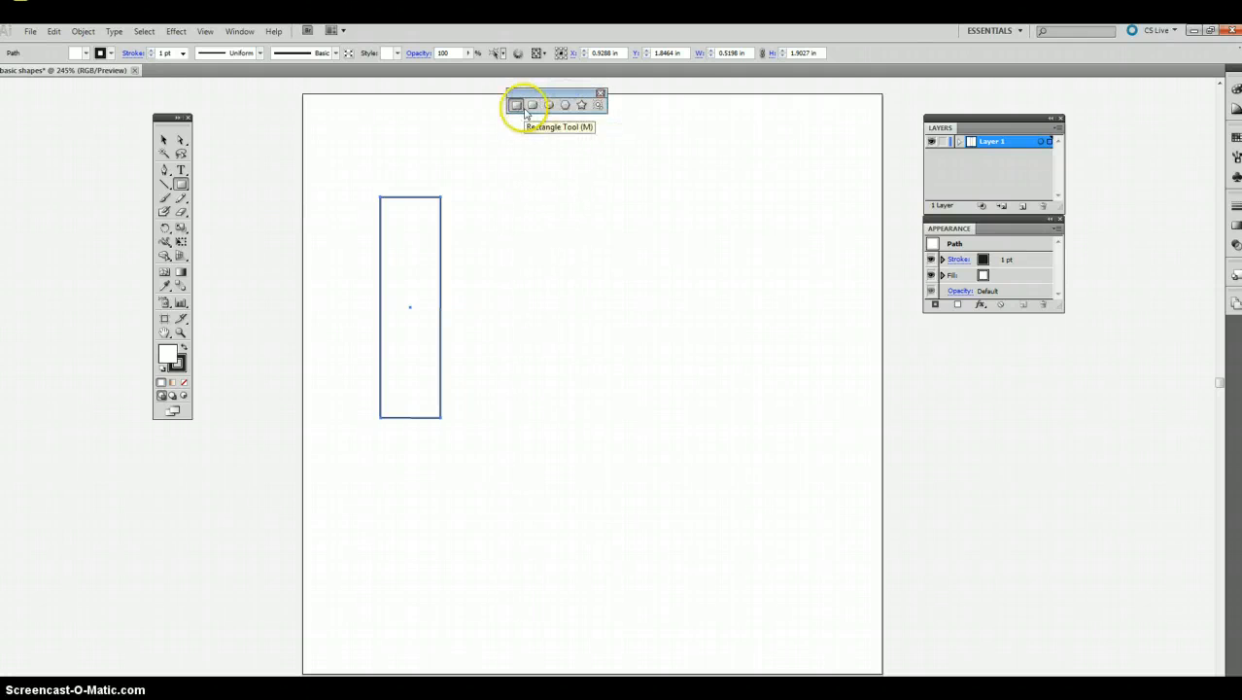
pyautogui.click(538, 107)
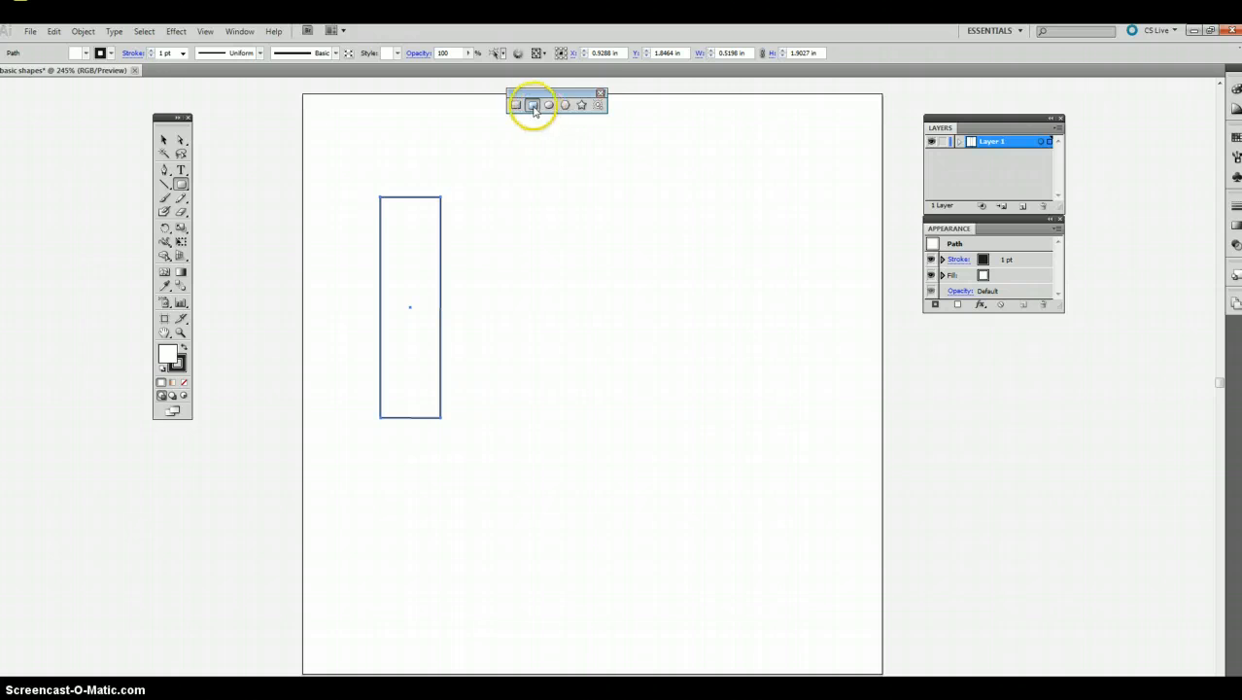
# - Draw a rounded rectangle about 0.5 in wide and 1.9 in high beside the rectangle, aligned with its top and bottom edges
pyautogui.moveTo(464, 197)
pyautogui.mouseDown()
pyautogui.moveTo(530, 374)
pyautogui.moveTo(526, 417)
pyautogui.mouseUp()
pyautogui.press('space')
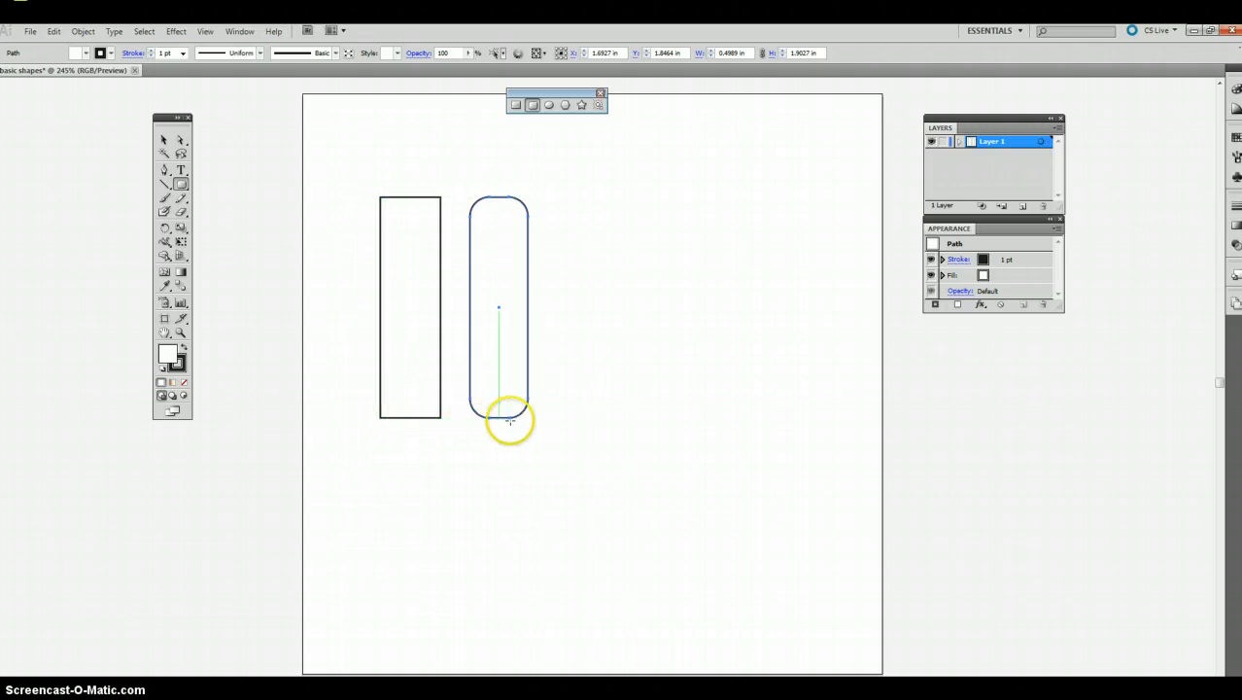
pyautogui.press('ctrl')
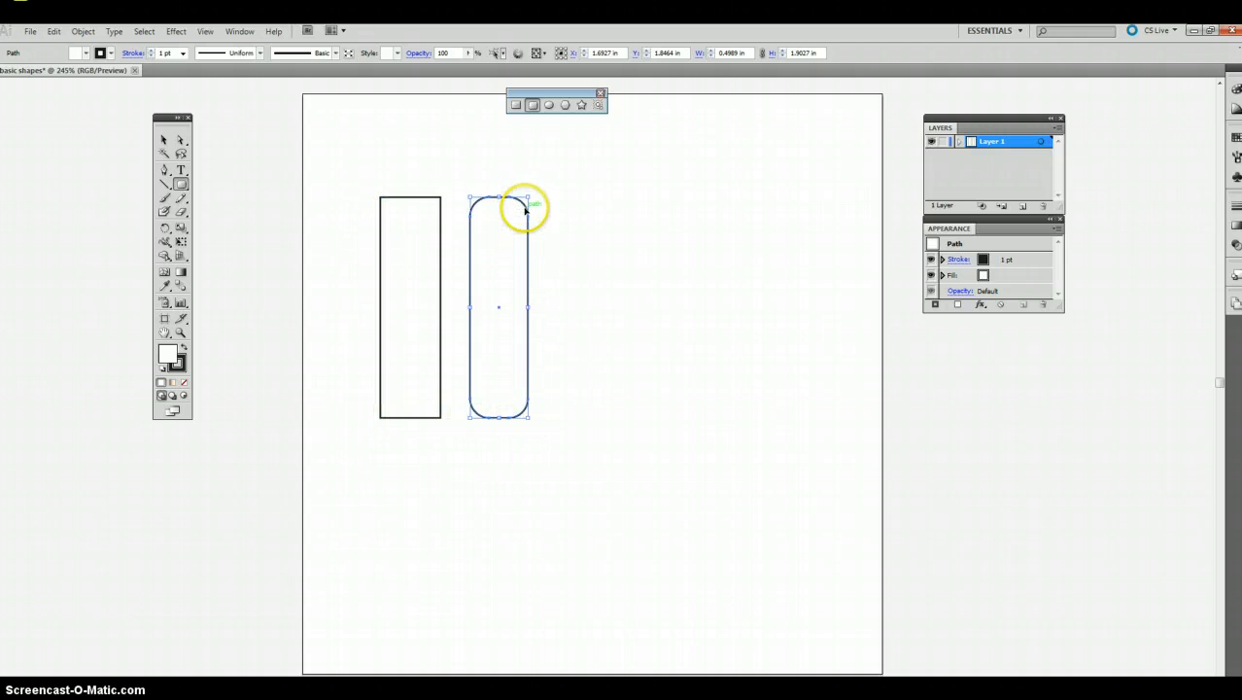
pyautogui.moveTo(525, 208); pyautogui.dragTo(527, 210)
pyautogui.moveTo(526, 209); pyautogui.dragTo(522, 207)
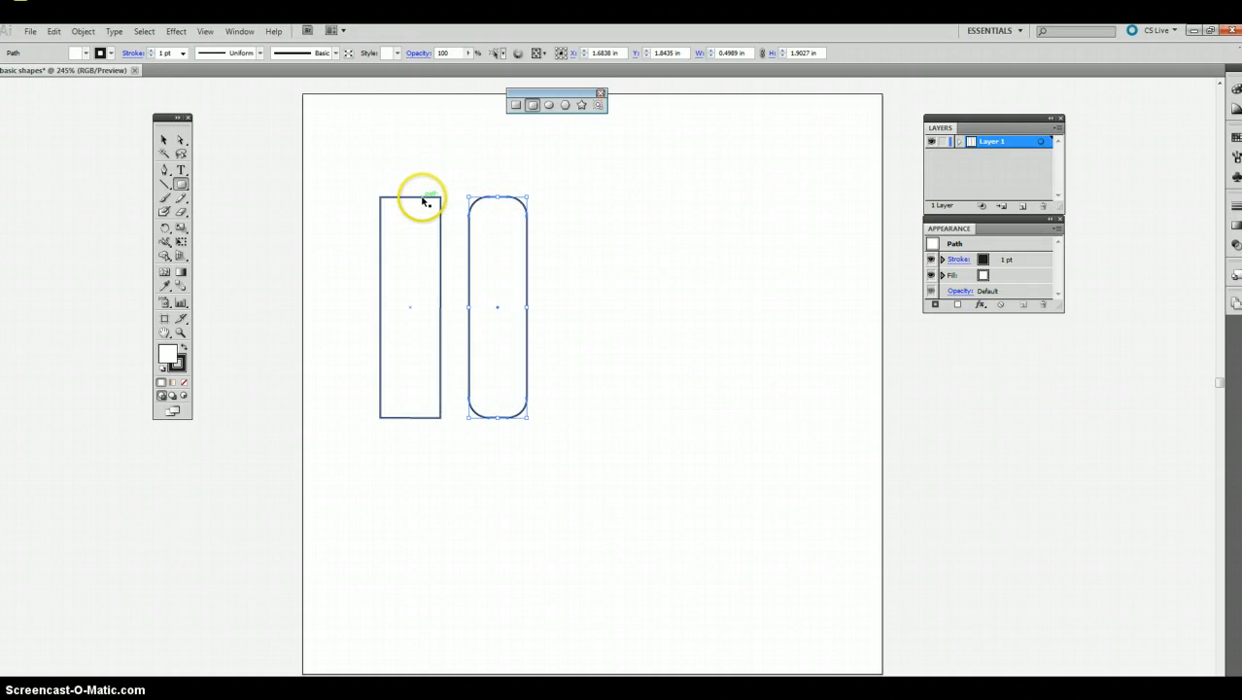
# - Shift the rectangle and the rounded rectangle slightly left, keeping their tops aligned using Smart Guides
pyautogui.moveTo(420, 199); pyautogui.dragTo(416, 197)
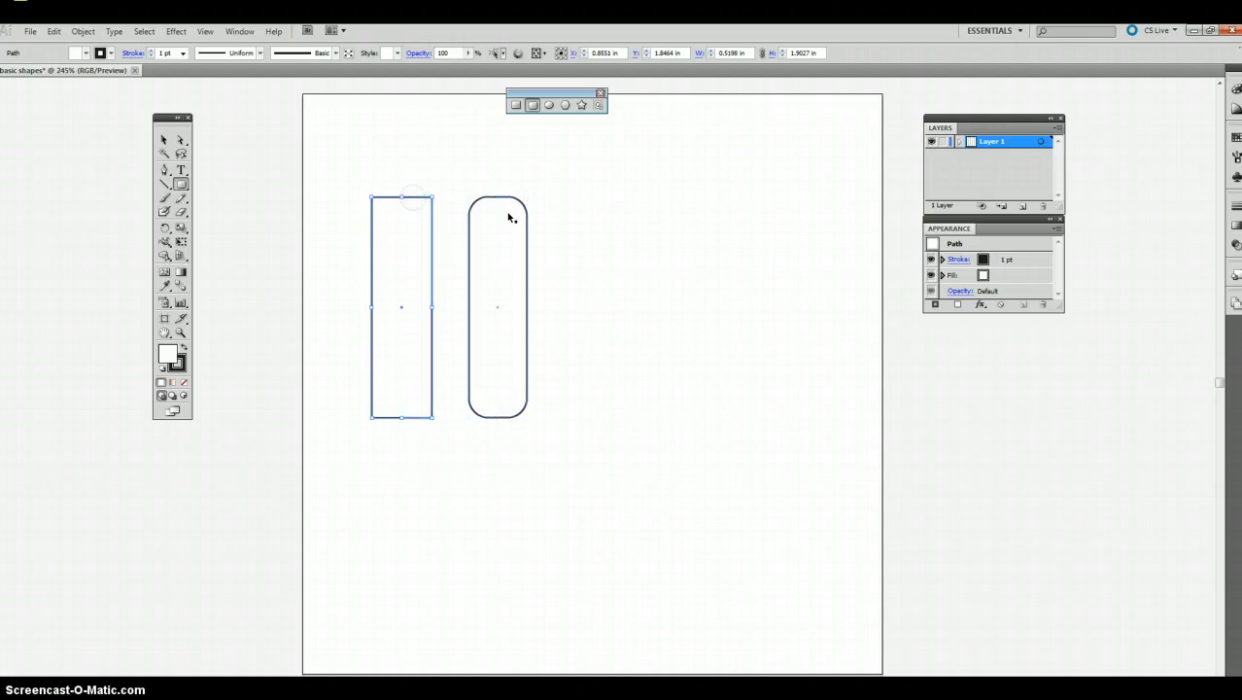
pyautogui.moveTo(519, 201); pyautogui.dragTo(515, 196)
pyautogui.click(205, 32)
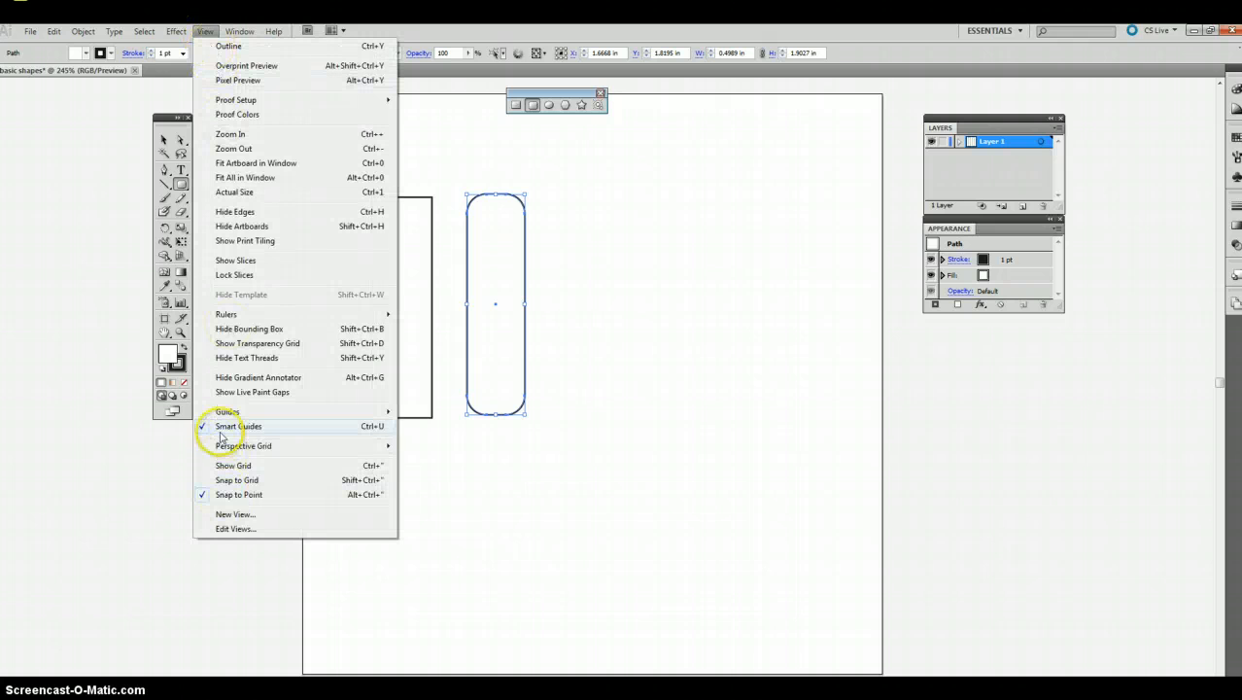
pyautogui.click(523, 356)
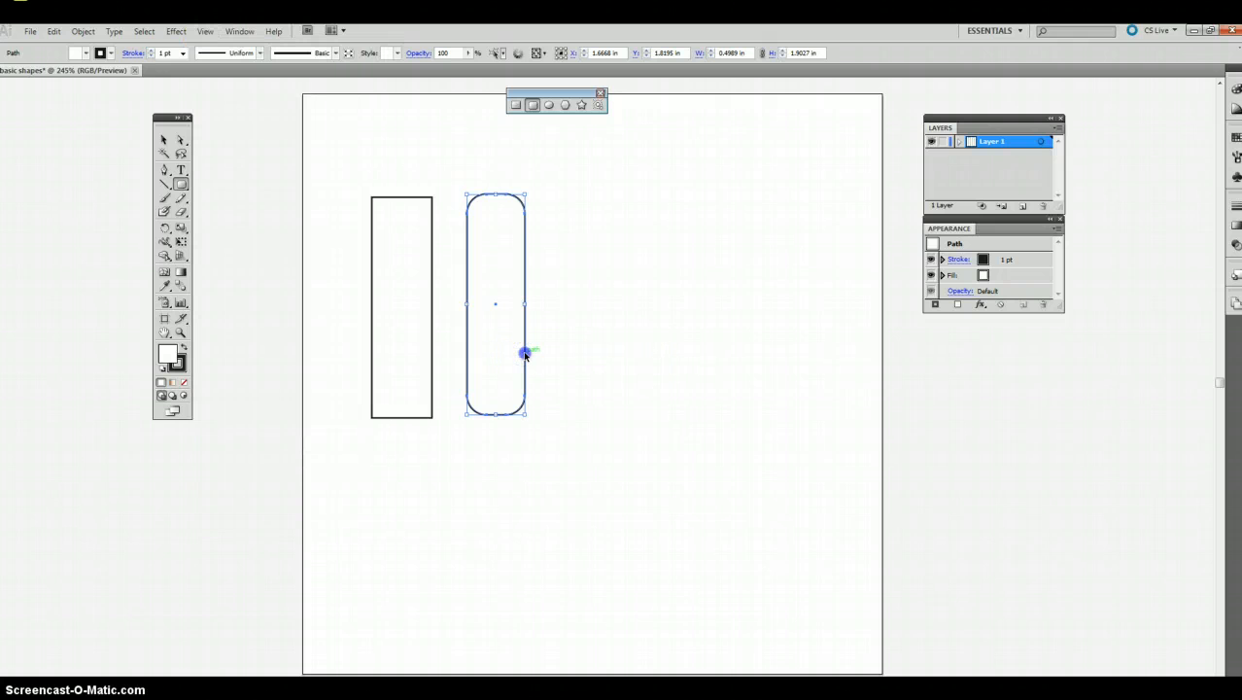
pyautogui.moveTo(525, 355); pyautogui.dragTo(517, 358)
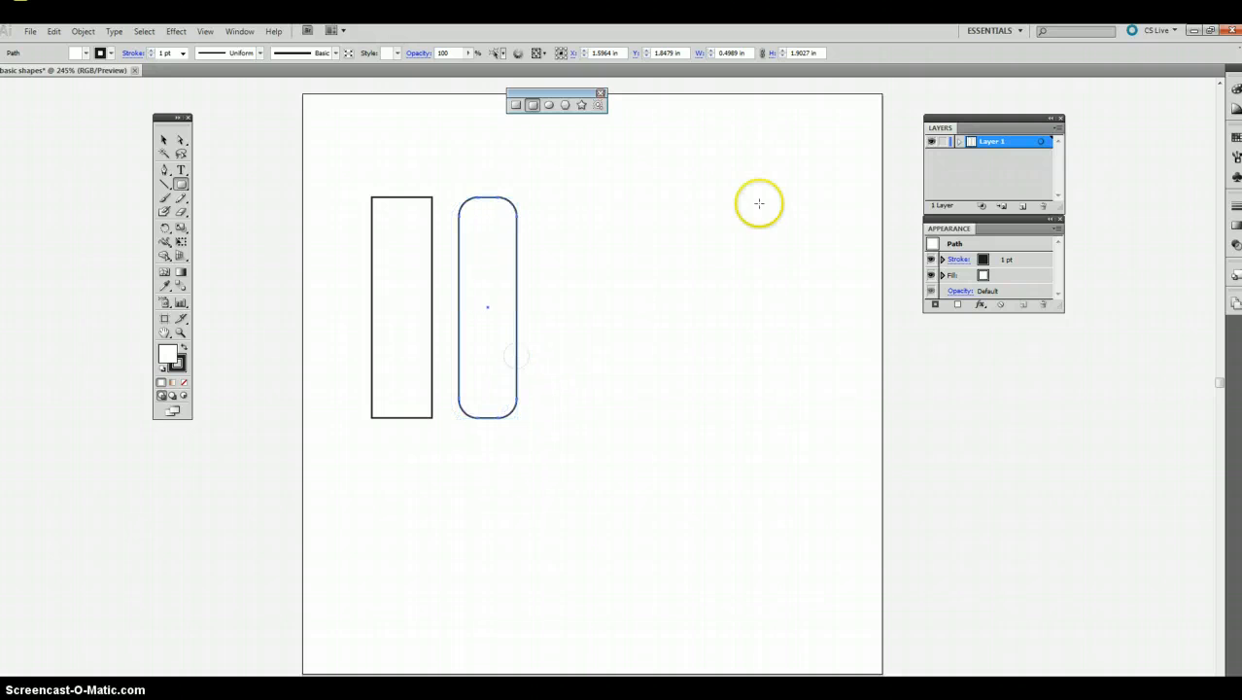
# - Draw a tall ellipse about 0.5 in wide and 1.93 in high to the right of the rounded rectangle
pyautogui.click(549, 104)
pyautogui.moveTo(549, 195); pyautogui.dragTo(608, 418)
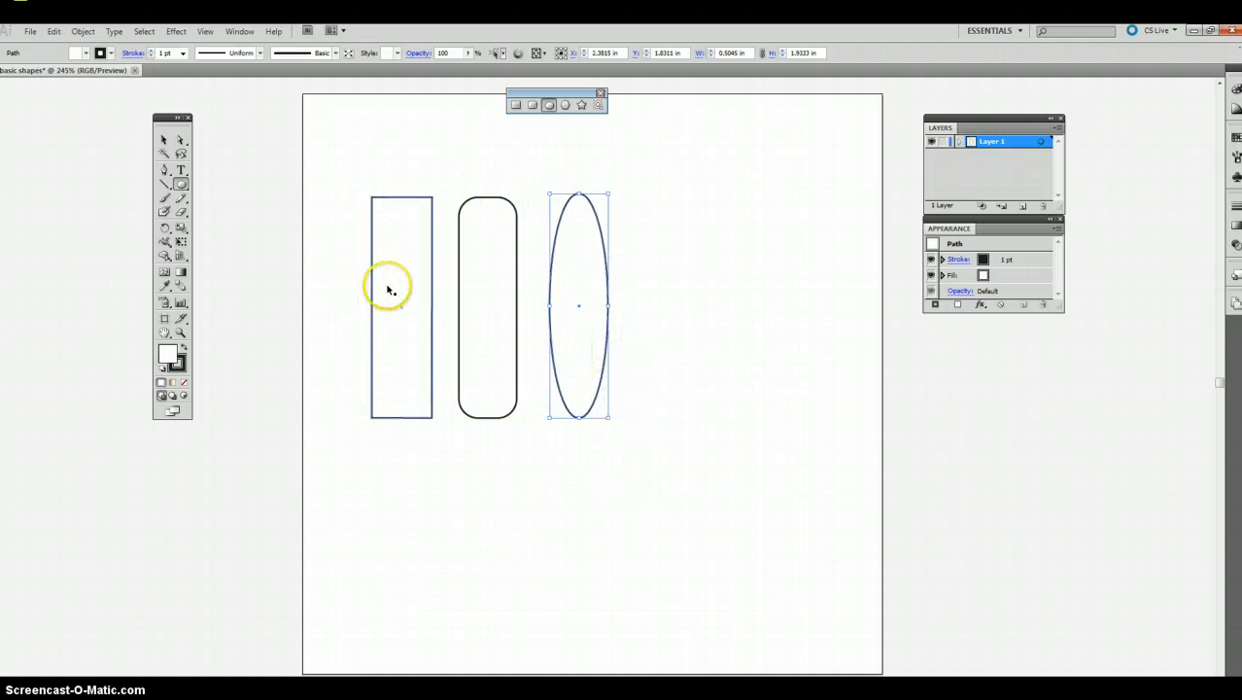
# - Move the shapes together so the rectangle and the ellipse each overlap one side of the rounded rectangle
pyautogui.moveTo(388, 286); pyautogui.dragTo(433, 287)
pyautogui.moveTo(565, 284); pyautogui.dragTo(519, 286)
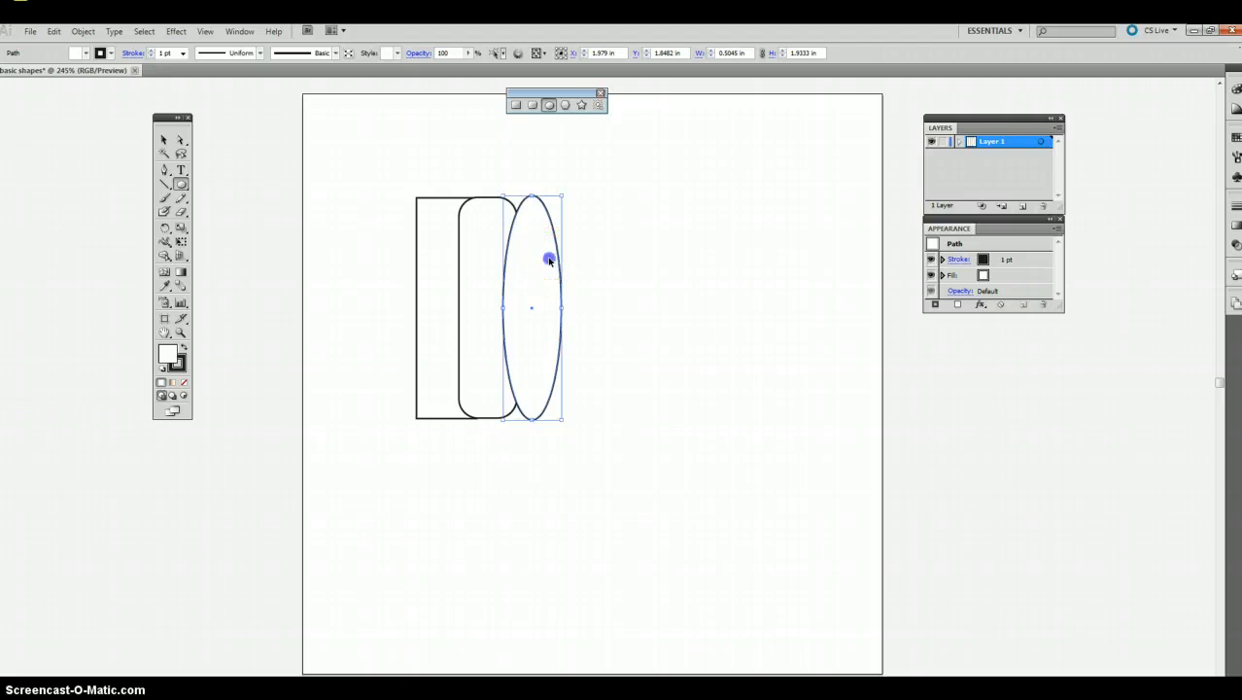
pyautogui.moveTo(552, 257); pyautogui.dragTo(540, 259)
pyautogui.moveTo(439, 263); pyautogui.dragTo(431, 261)
pyautogui.moveTo(538, 225); pyautogui.dragTo(500, 229)
pyautogui.click(443, 241)
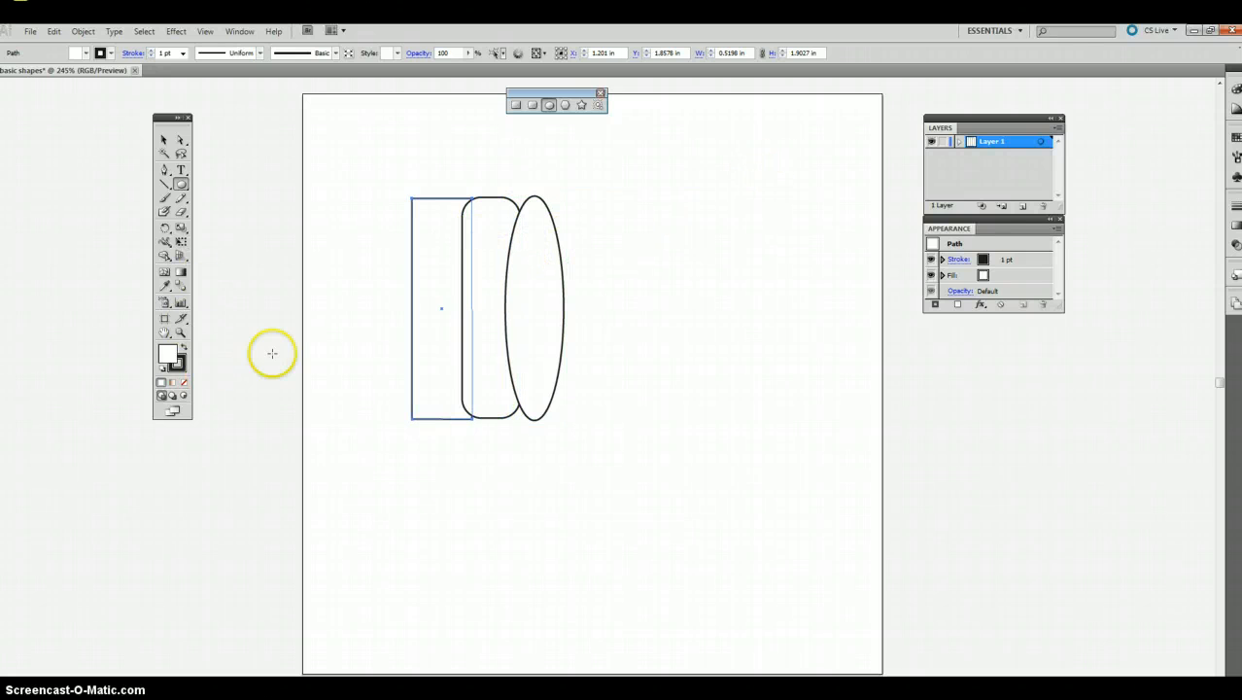
pyautogui.press('ctrl')
pyautogui.moveTo(426, 212); pyautogui.dragTo(423, 213)
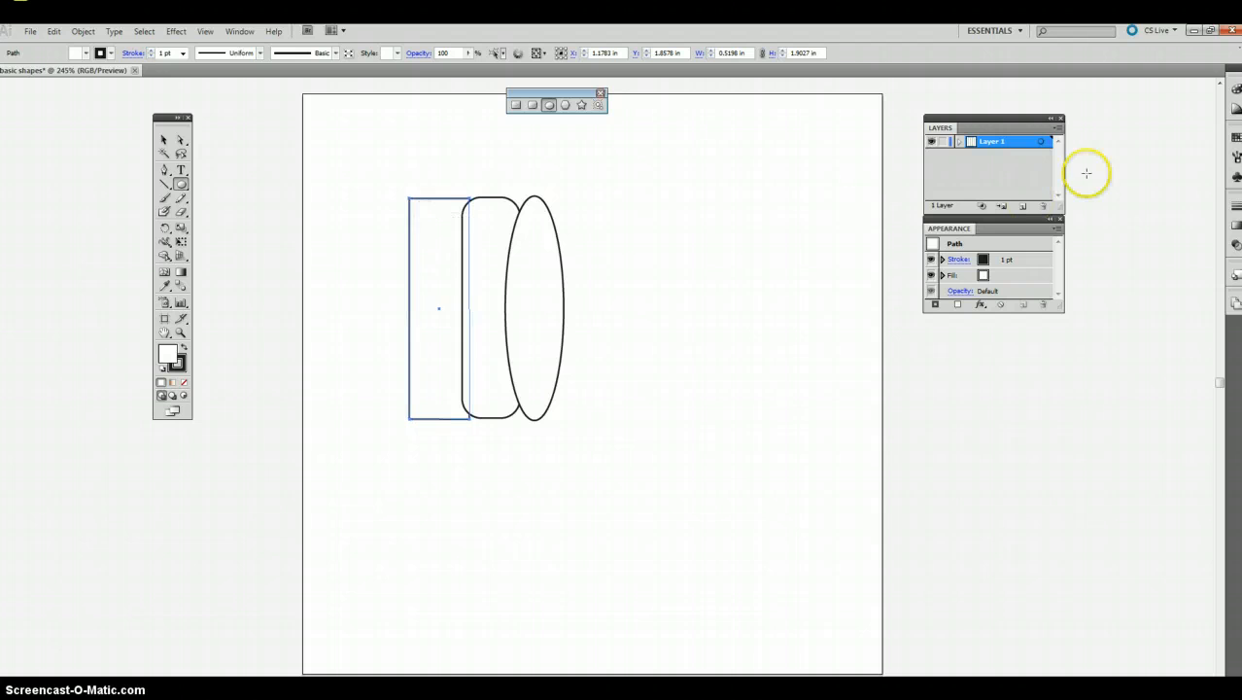
# - Fill the plain rectangle with the red swatch
pyautogui.click(1234, 140)
pyautogui.click(1126, 146)
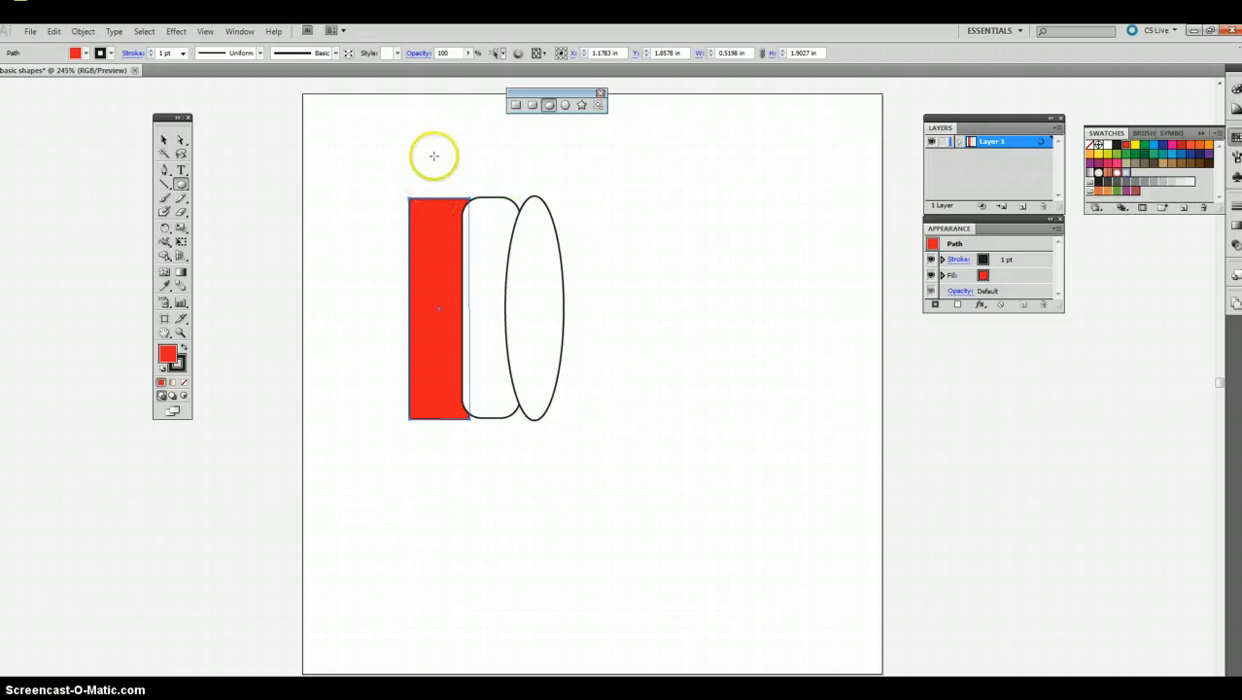
# - Detach the Stroke panel from its group, dock it below the Appearance panel, and collapse the leftover Gradient group
pyautogui.click(1236, 210)
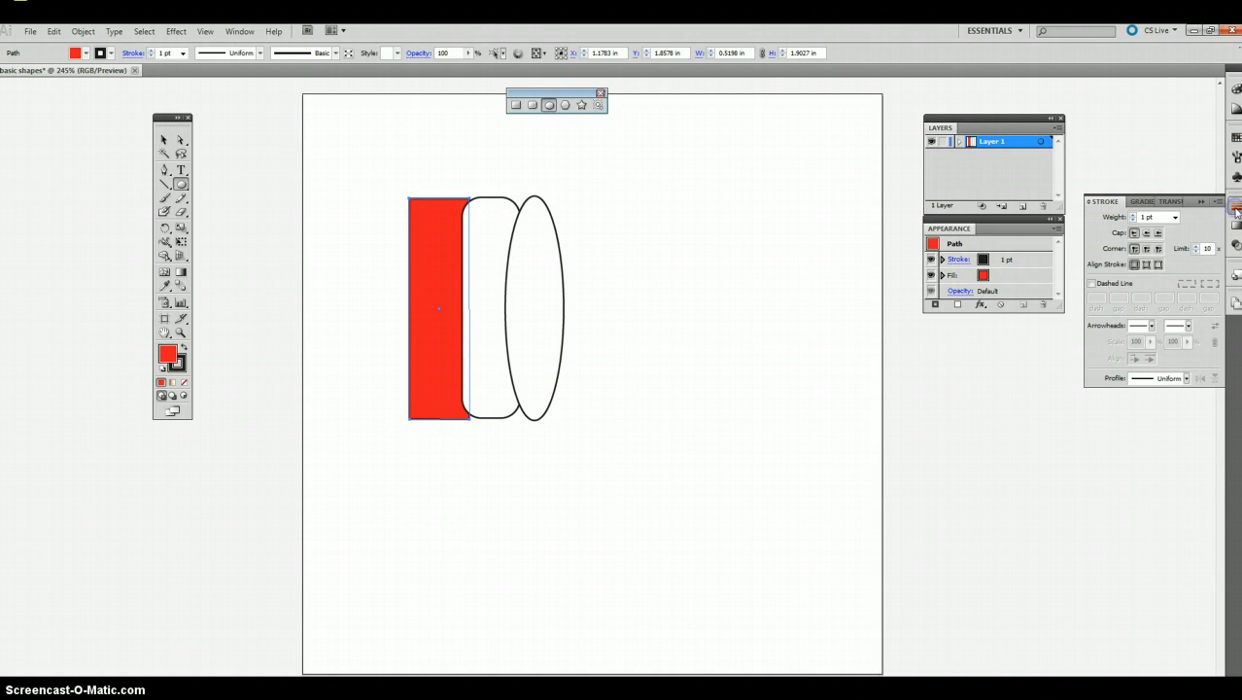
pyautogui.moveTo(1101, 197)
pyautogui.mouseDown()
pyautogui.moveTo(1026, 344)
pyautogui.moveTo(938, 323)
pyautogui.mouseUp()
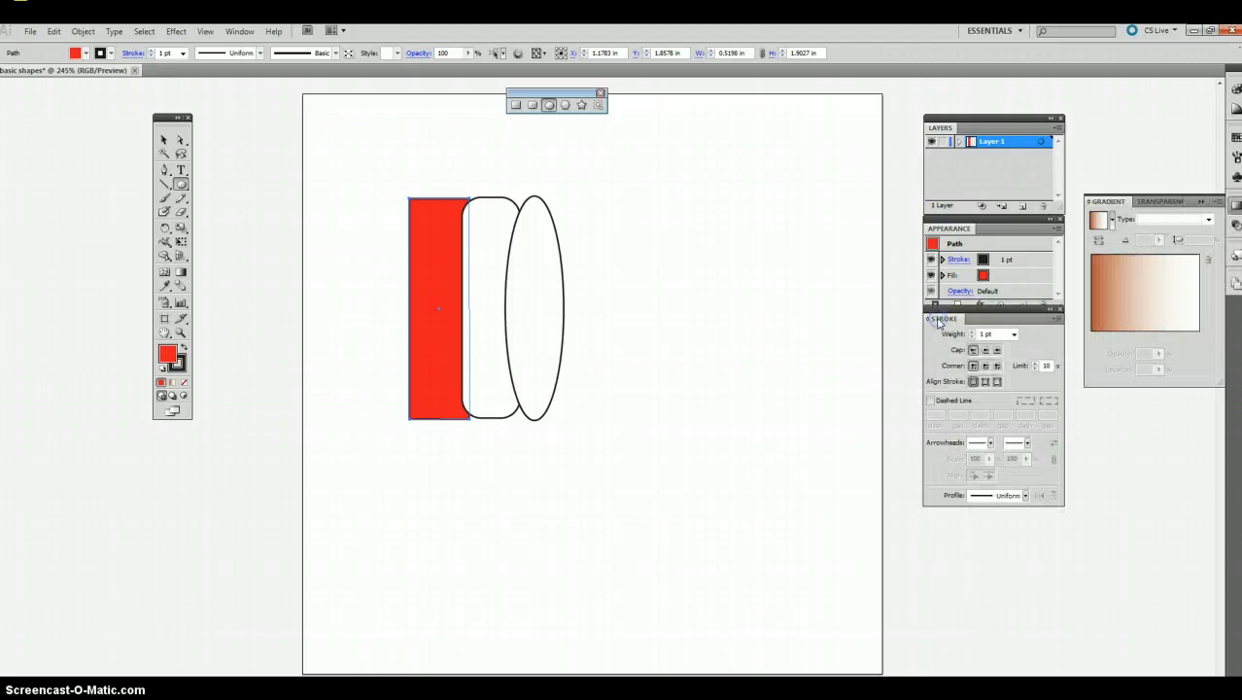
pyautogui.click(1202, 201)
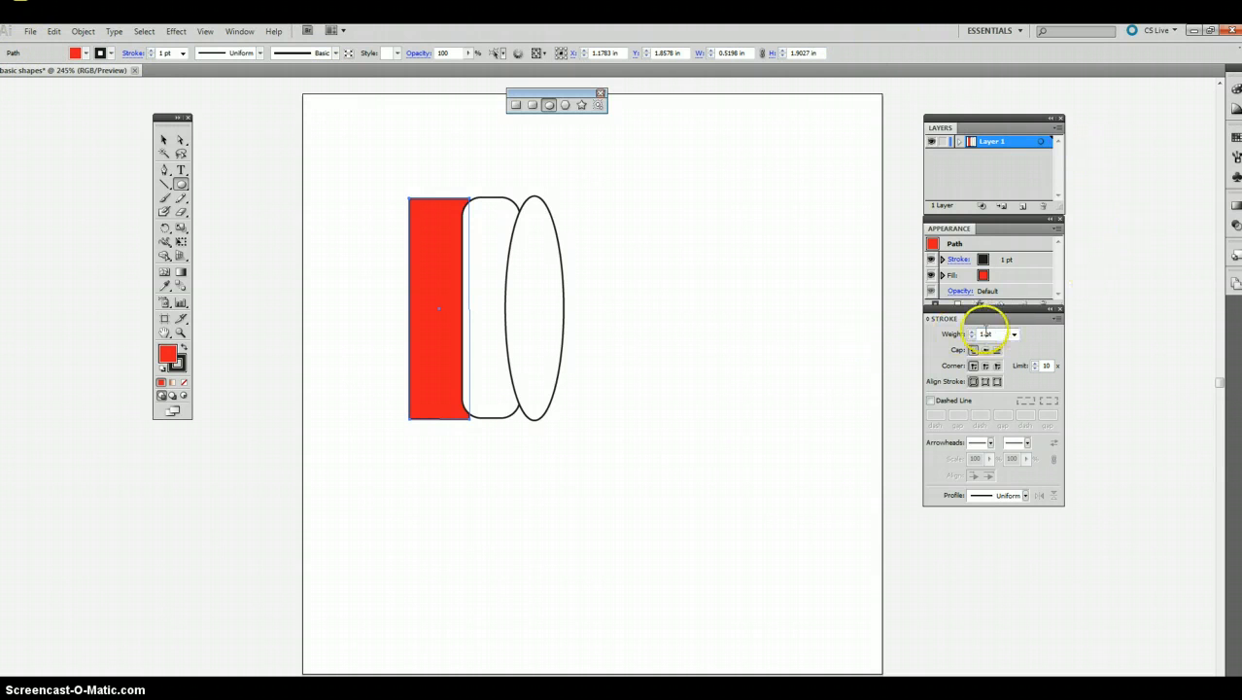
# - Increase the red rectangle's stroke weight to 5 pt
pyautogui.click(971, 330)
pyautogui.click(972, 331)
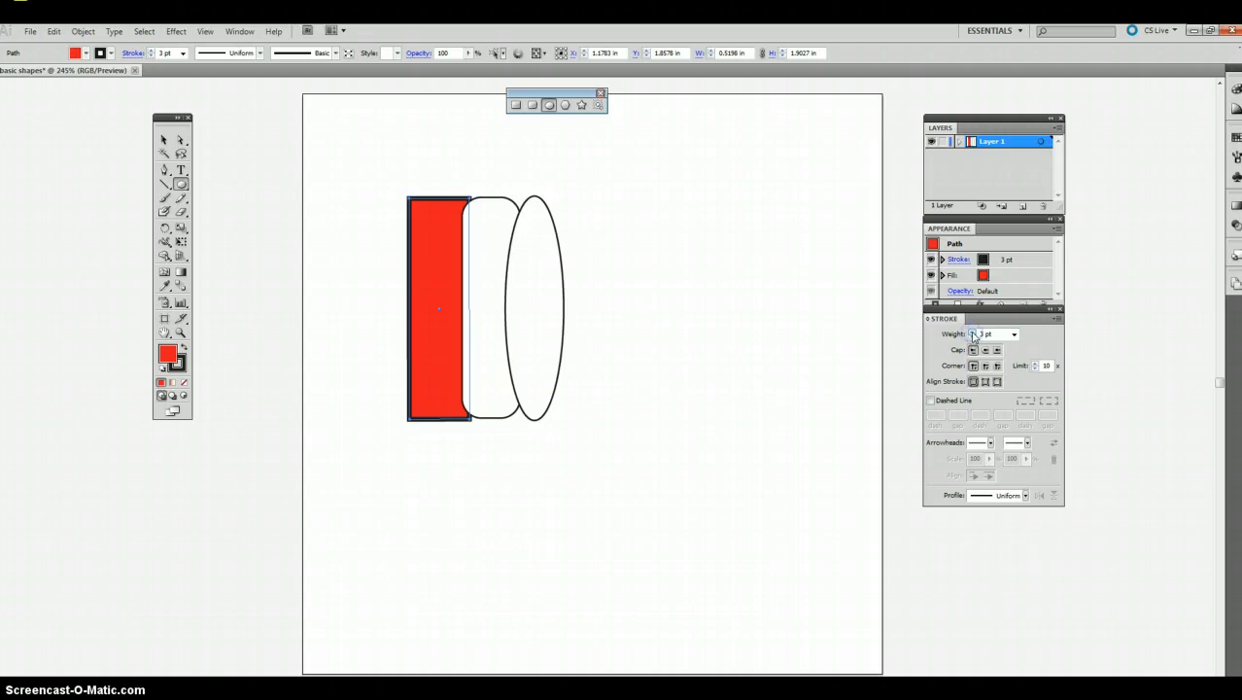
pyautogui.click(972, 331)
pyautogui.click(972, 330)
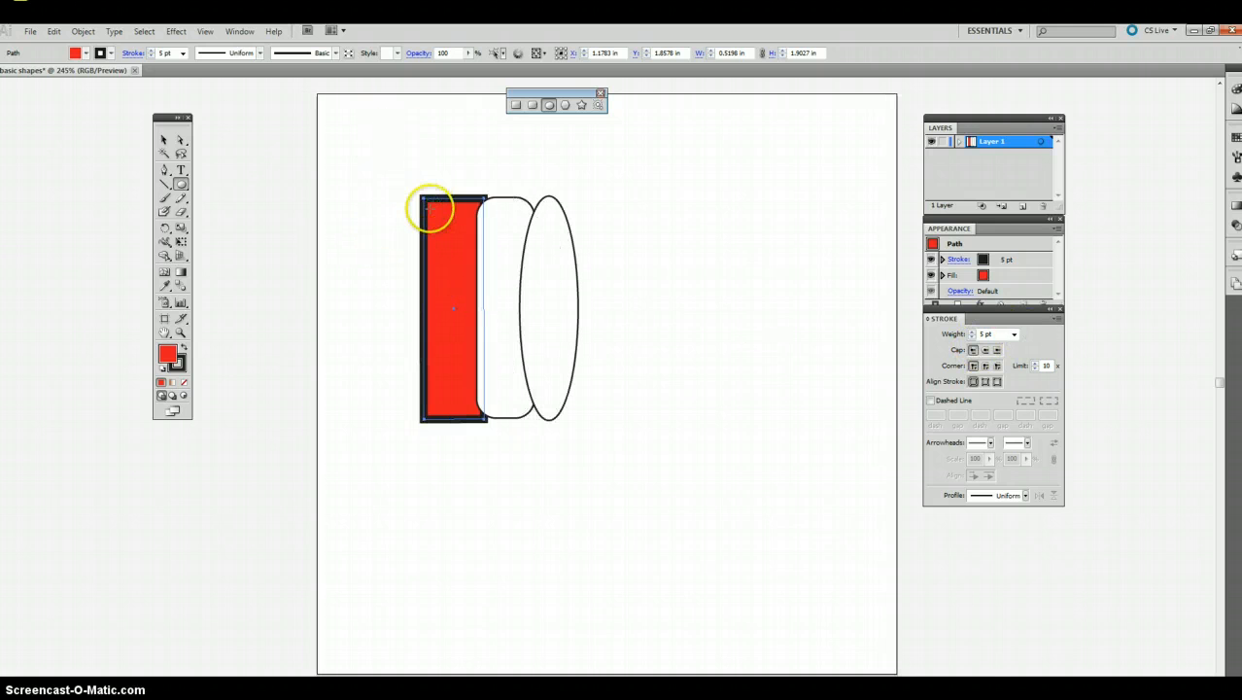
# - Try the inside and outside stroke alignments on the red rectangle up close and return it to center alignment
pyautogui.hotkey('ctrl', '+')
pyautogui.hotkey('ctrl', '+')
pyautogui.hotkey('ctrl', '+')
pyautogui.hotkey('ctrl', '+')
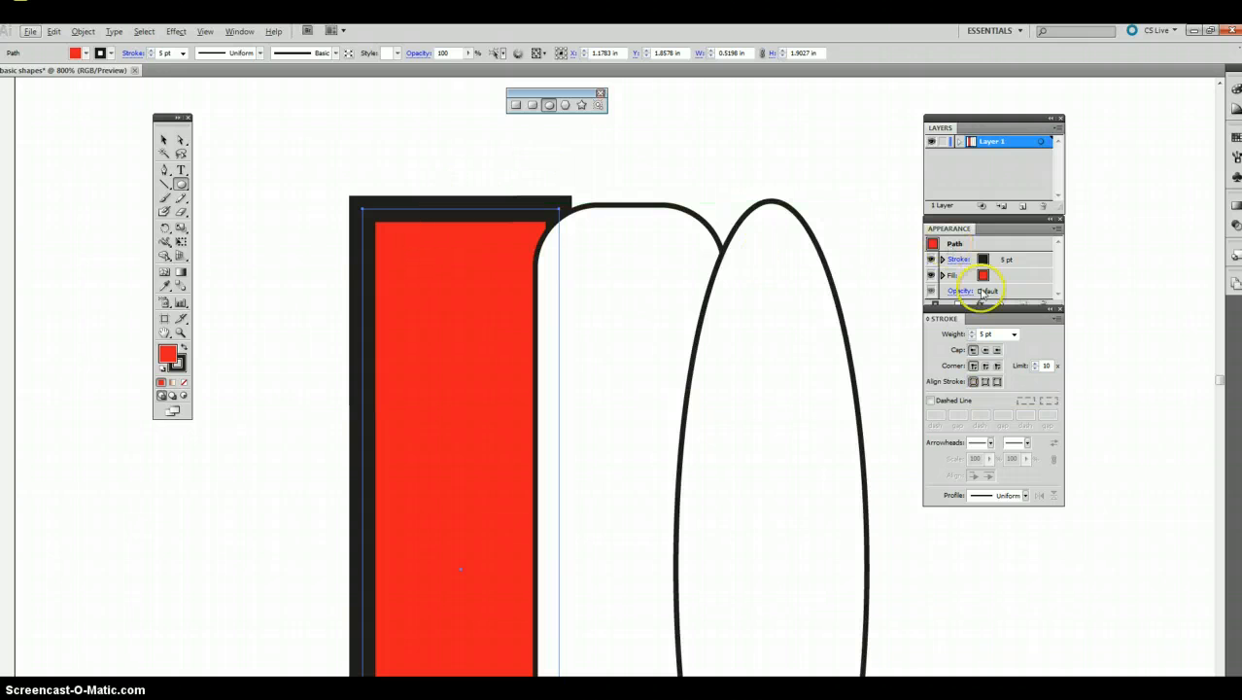
pyautogui.click(984, 382)
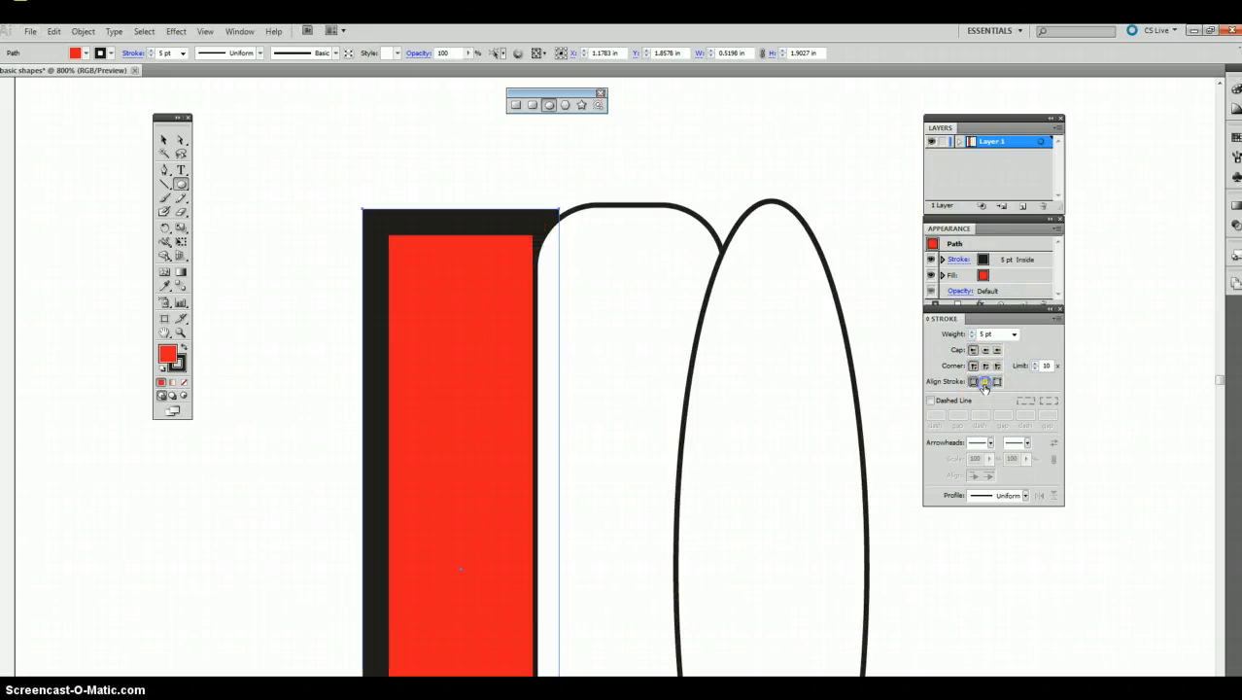
pyautogui.click(996, 382)
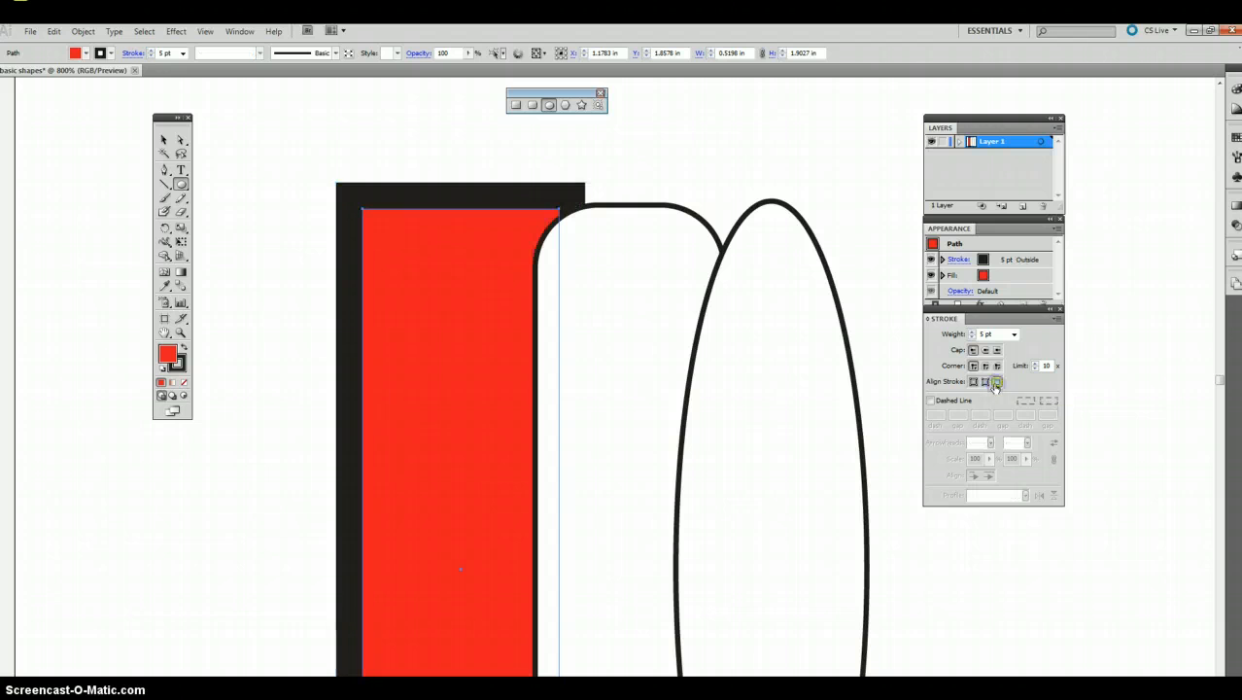
pyautogui.click(969, 382)
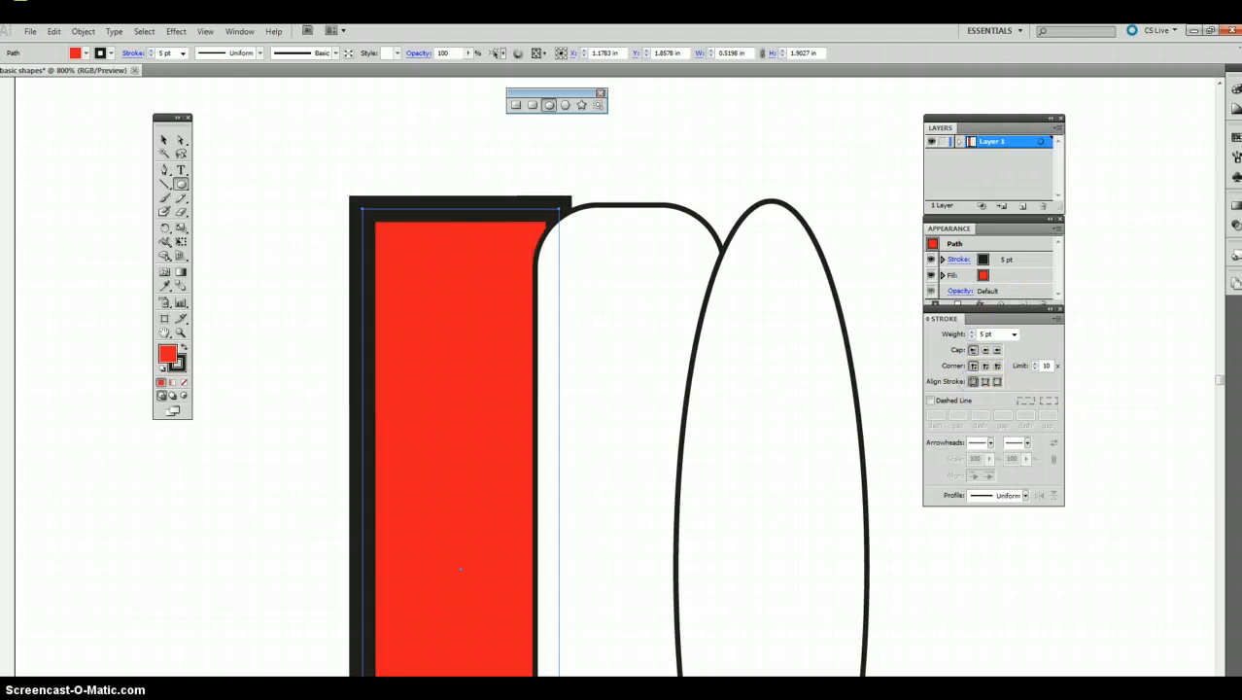
# - Swap the fill and stroke colors of the rounded rectangle so it has a black fill and white stroke
pyautogui.click(651, 206)
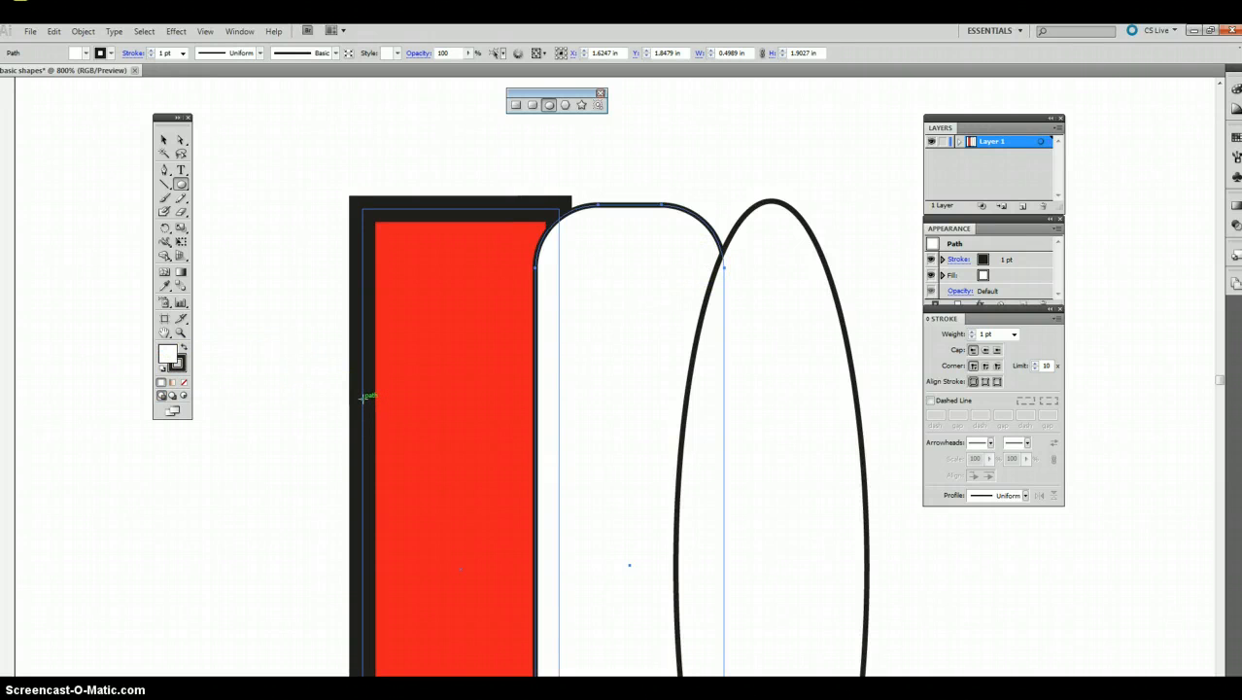
pyautogui.hotkey('shift', 'x')
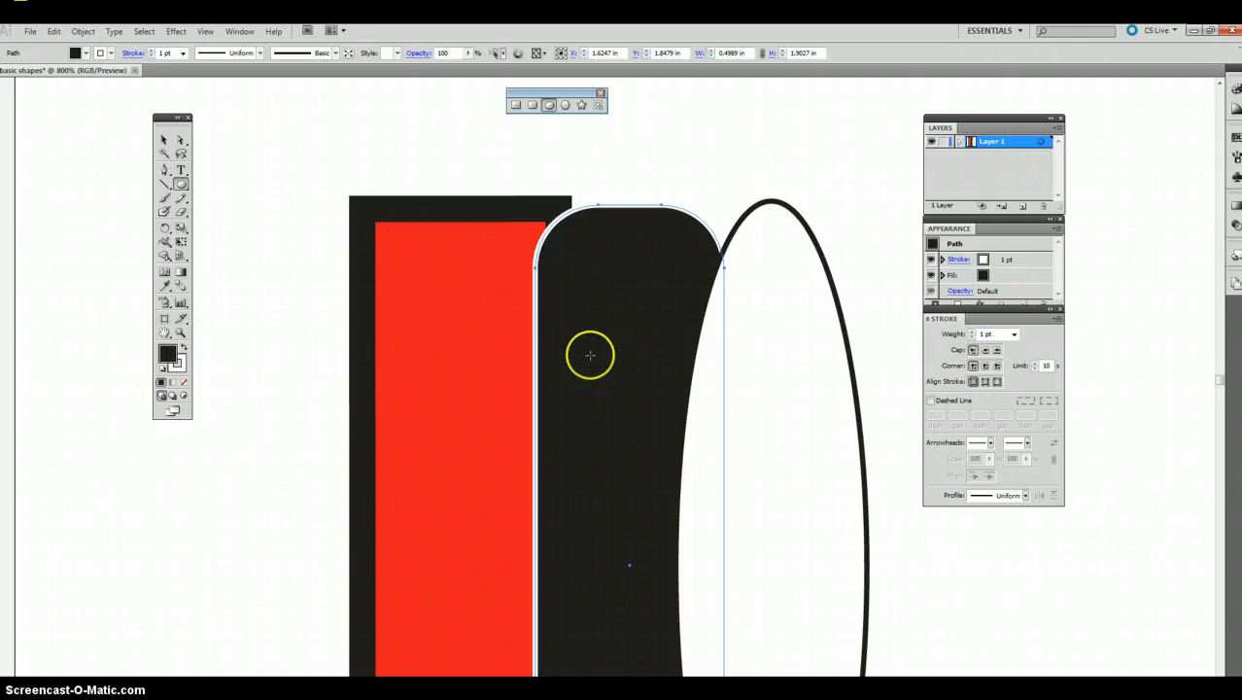
pyautogui.click(175, 363)
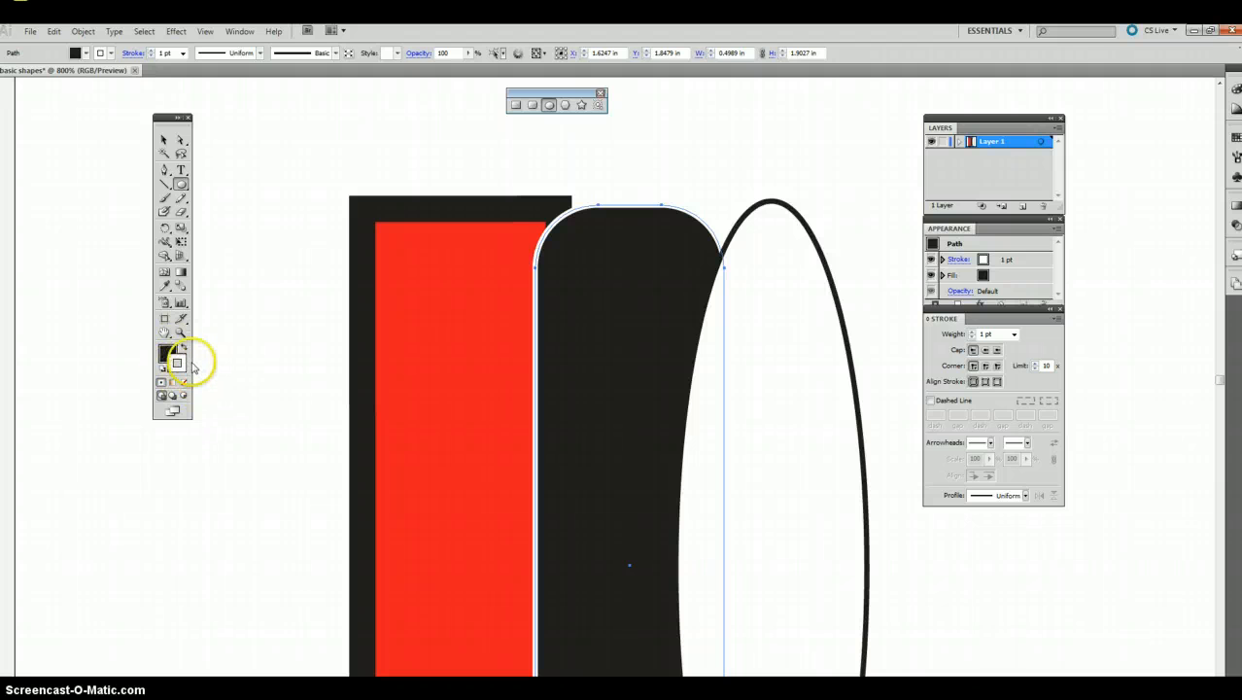
pyautogui.press('x')
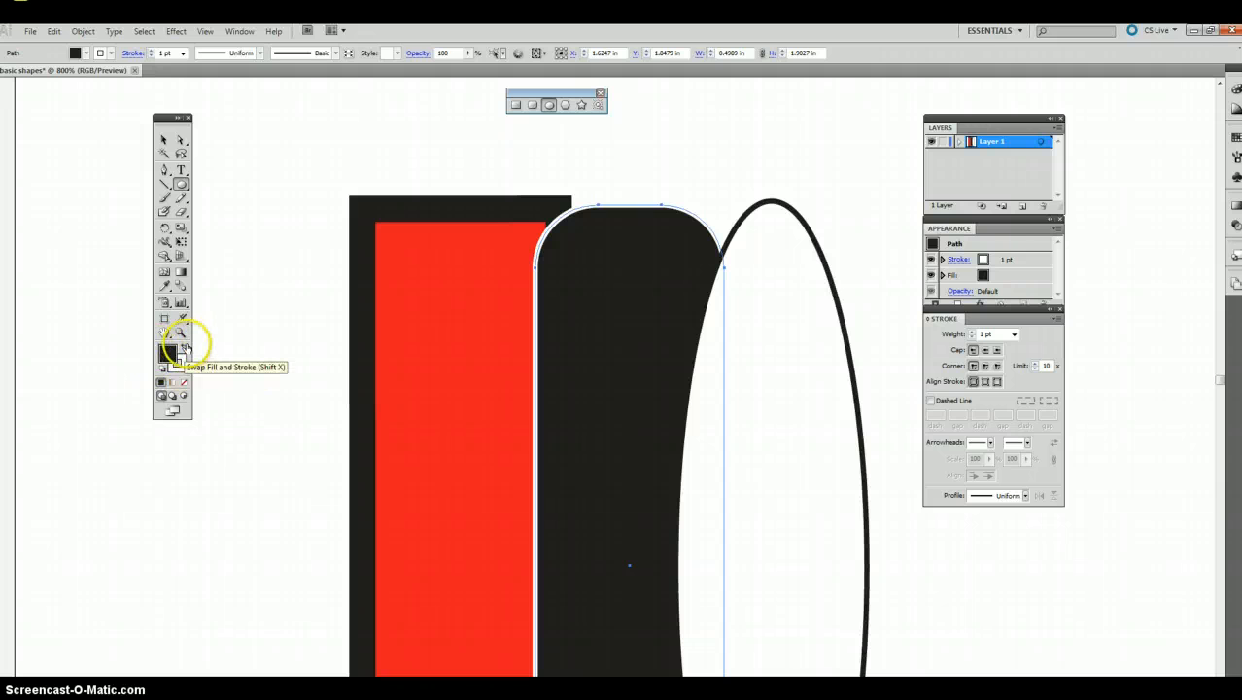
pyautogui.click(181, 347)
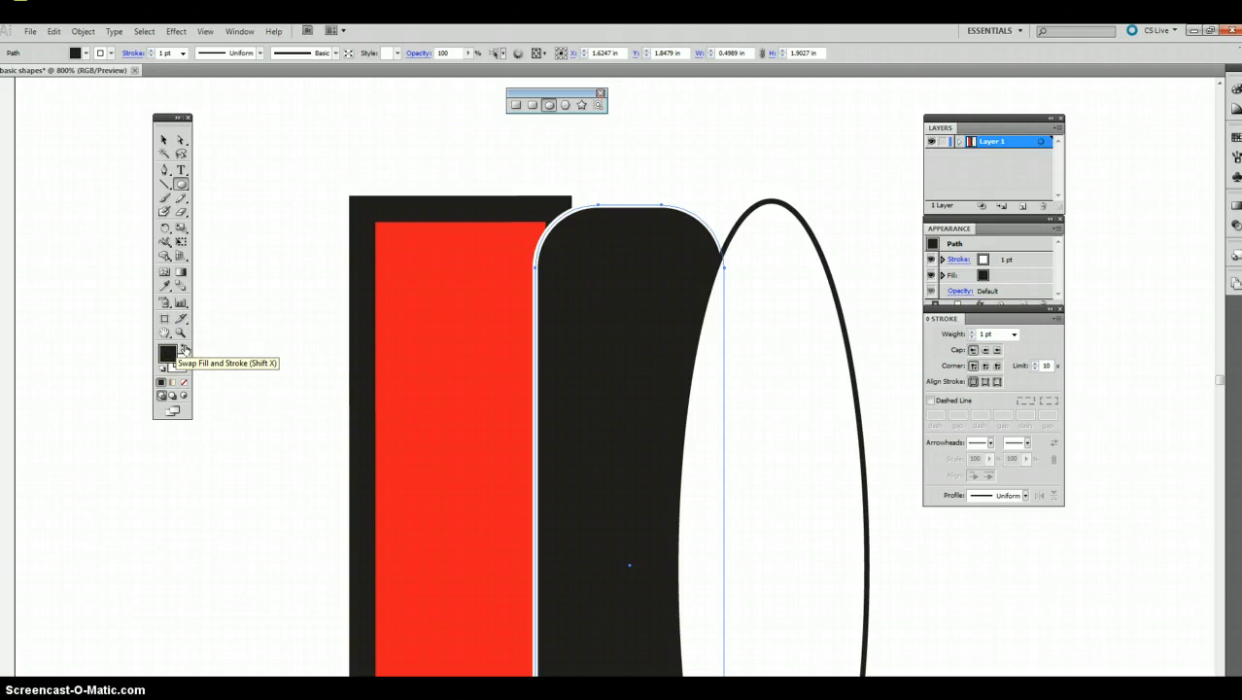
# - Select the white ellipse, expand Layer 1, and rename the ellipse's path to "ellipse"
pyautogui.scroll(-2, 609, 476)
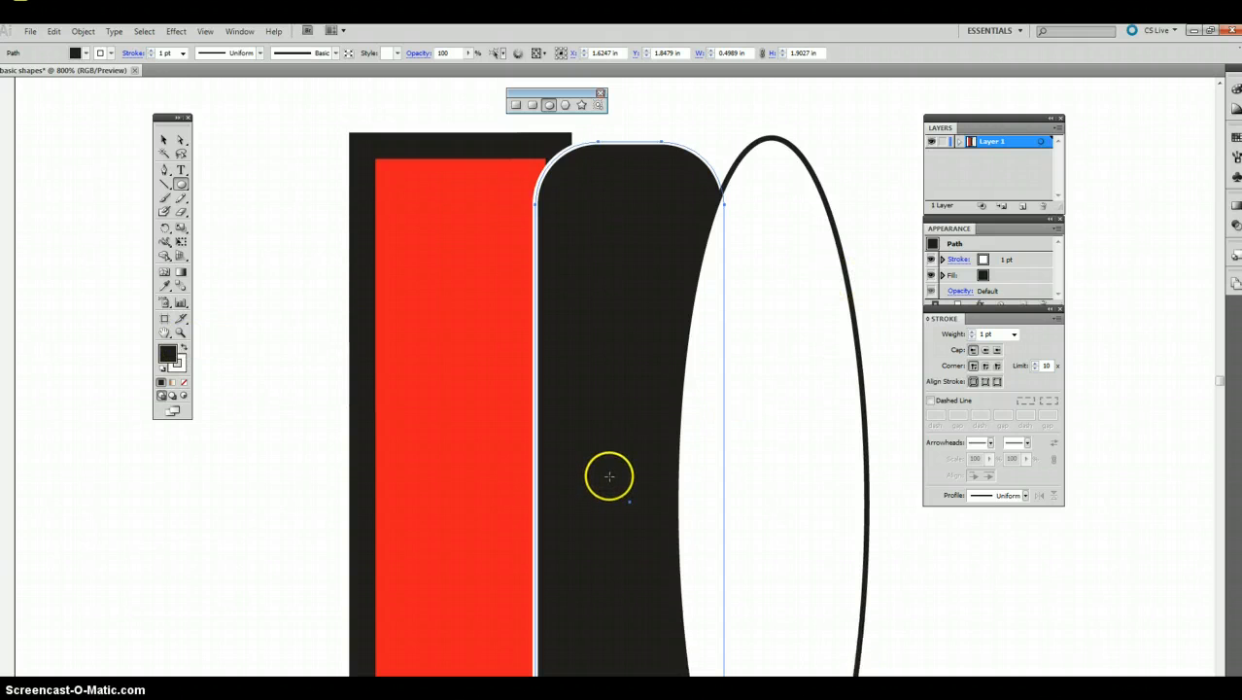
pyautogui.scroll(-4, 608, 477)
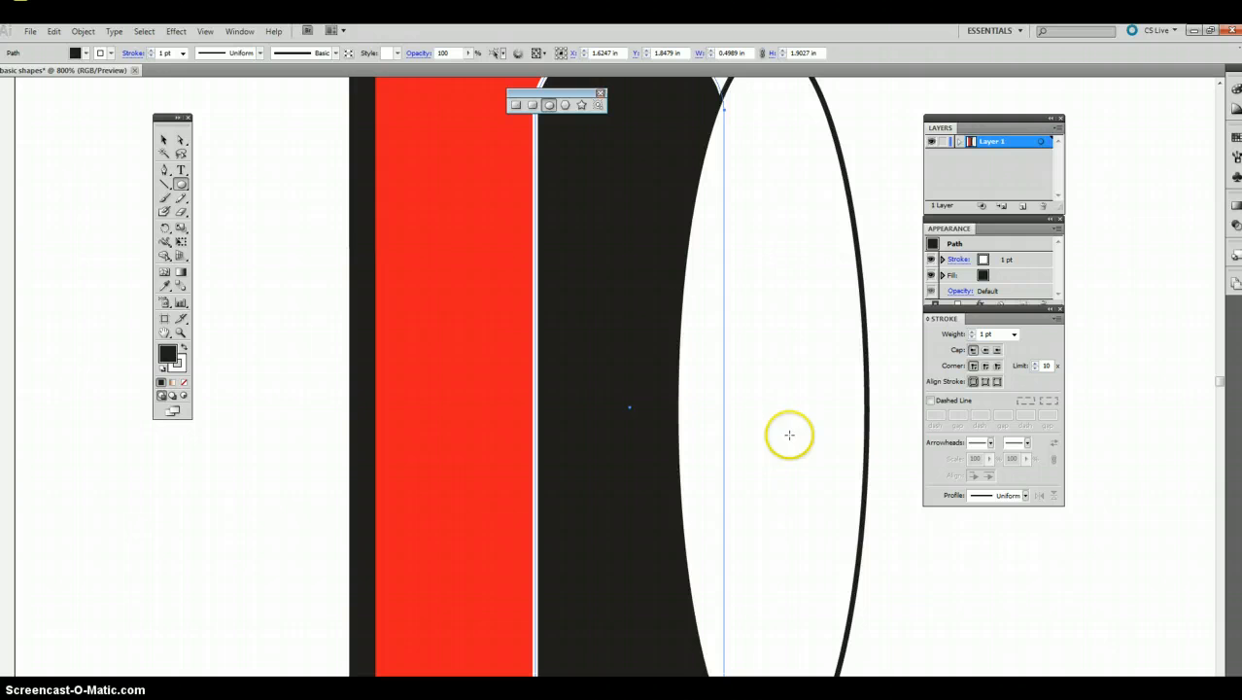
pyautogui.click(860, 227)
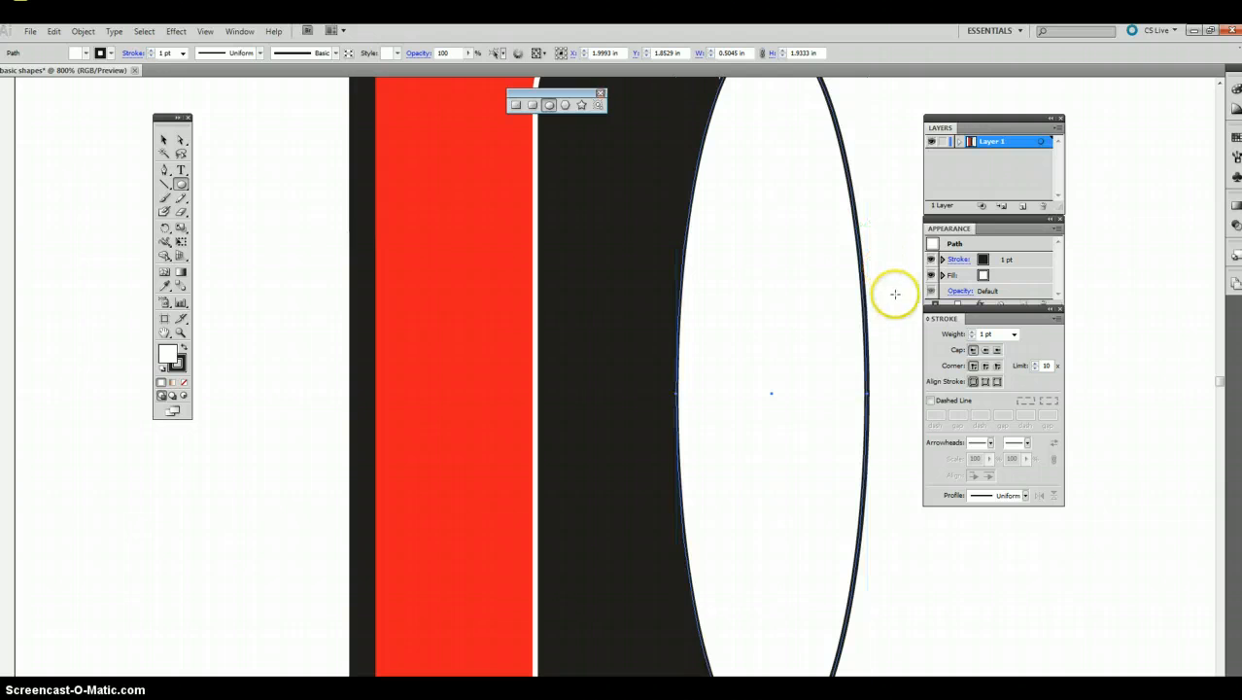
pyautogui.hotkey('ctrl', '-')
pyautogui.hotkey('ctrl', '-')
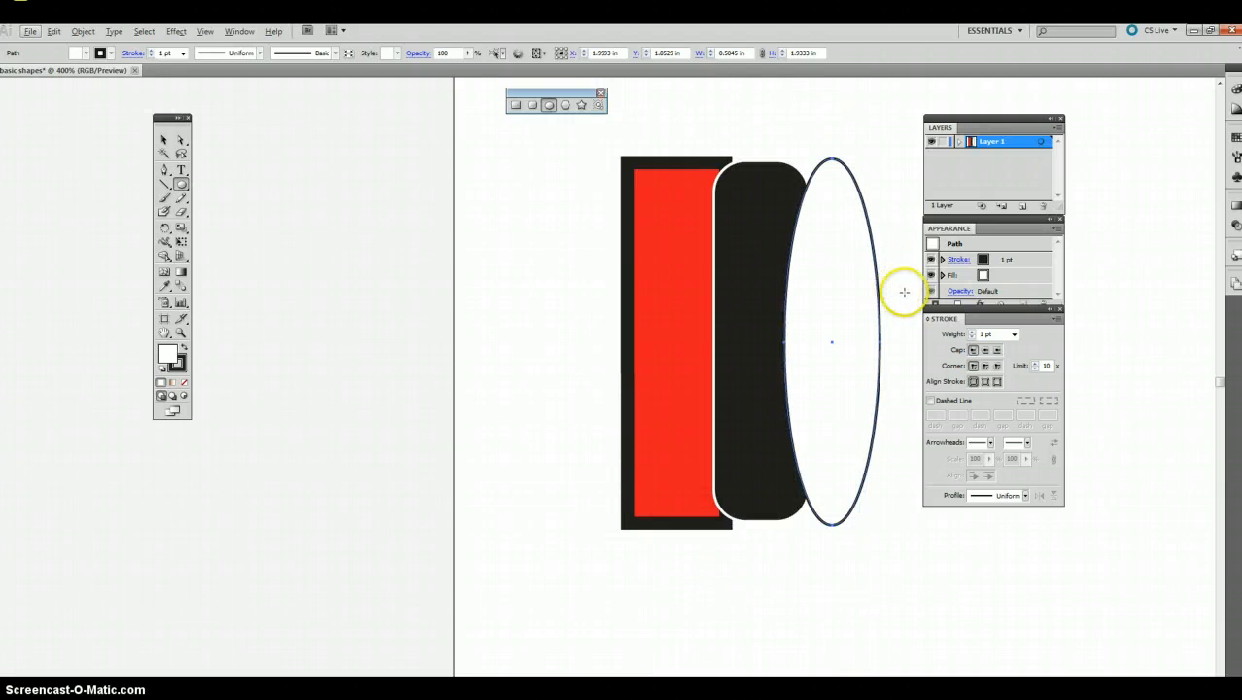
pyautogui.moveTo(877, 272); pyautogui.dragTo(765, 288)
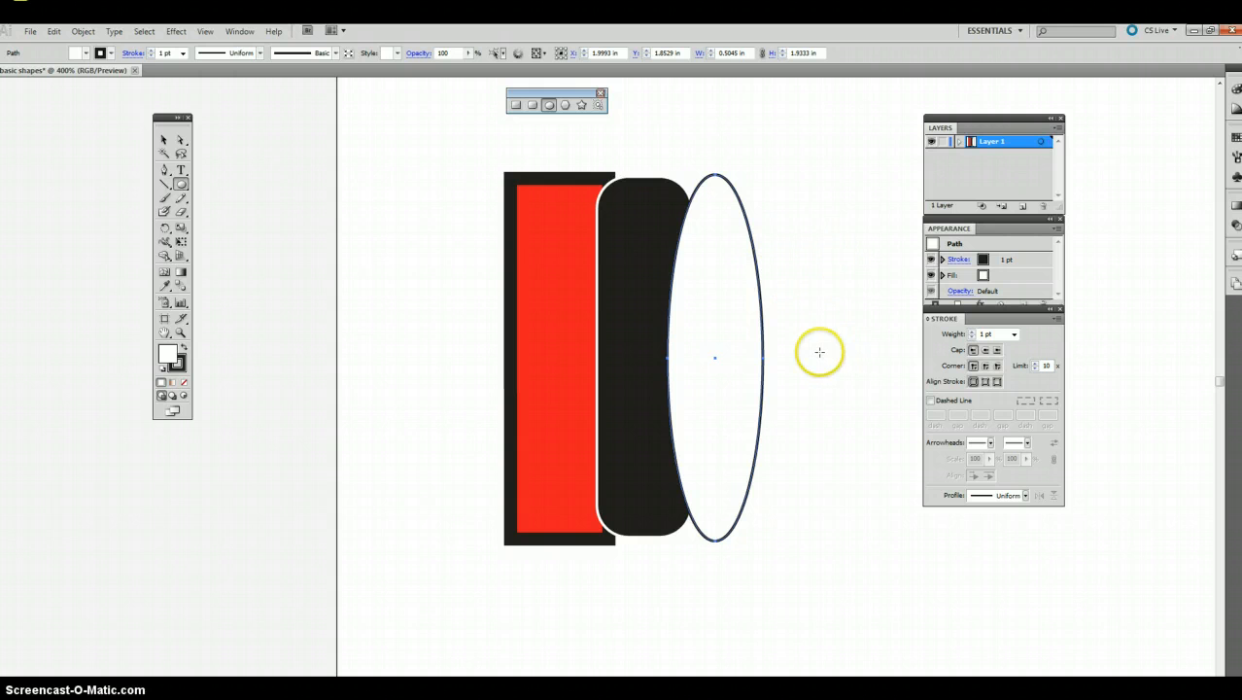
pyautogui.scroll(2, 819, 351)
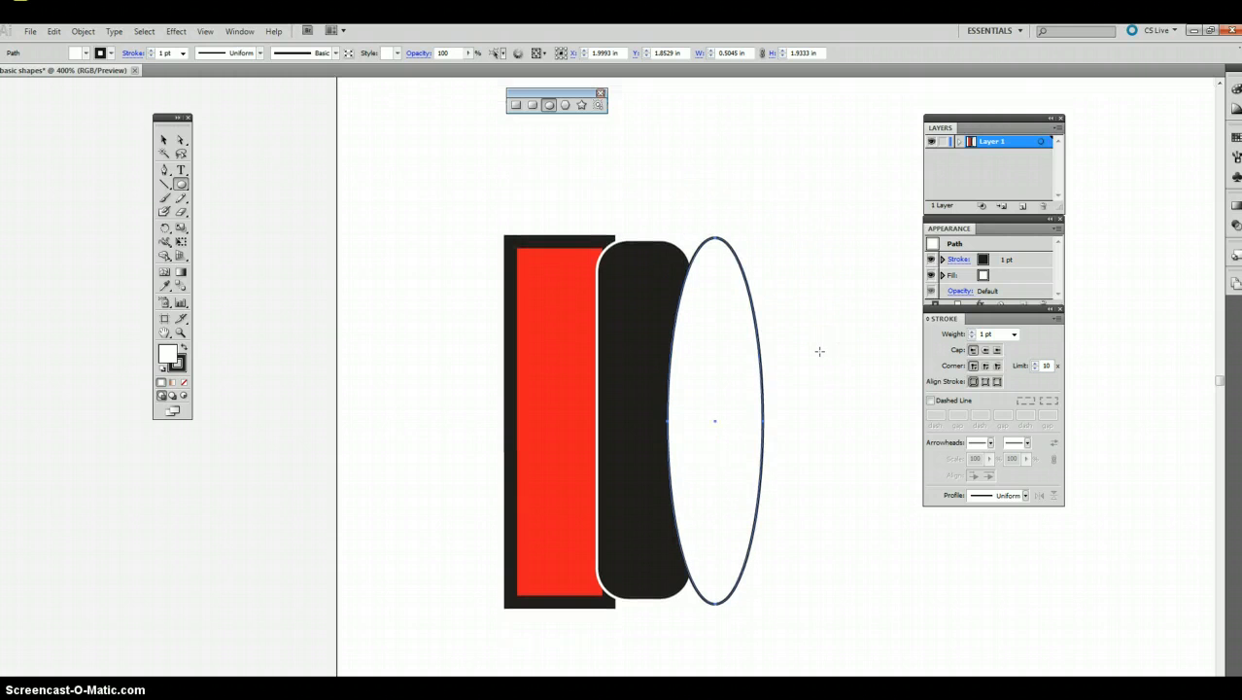
pyautogui.click(959, 144)
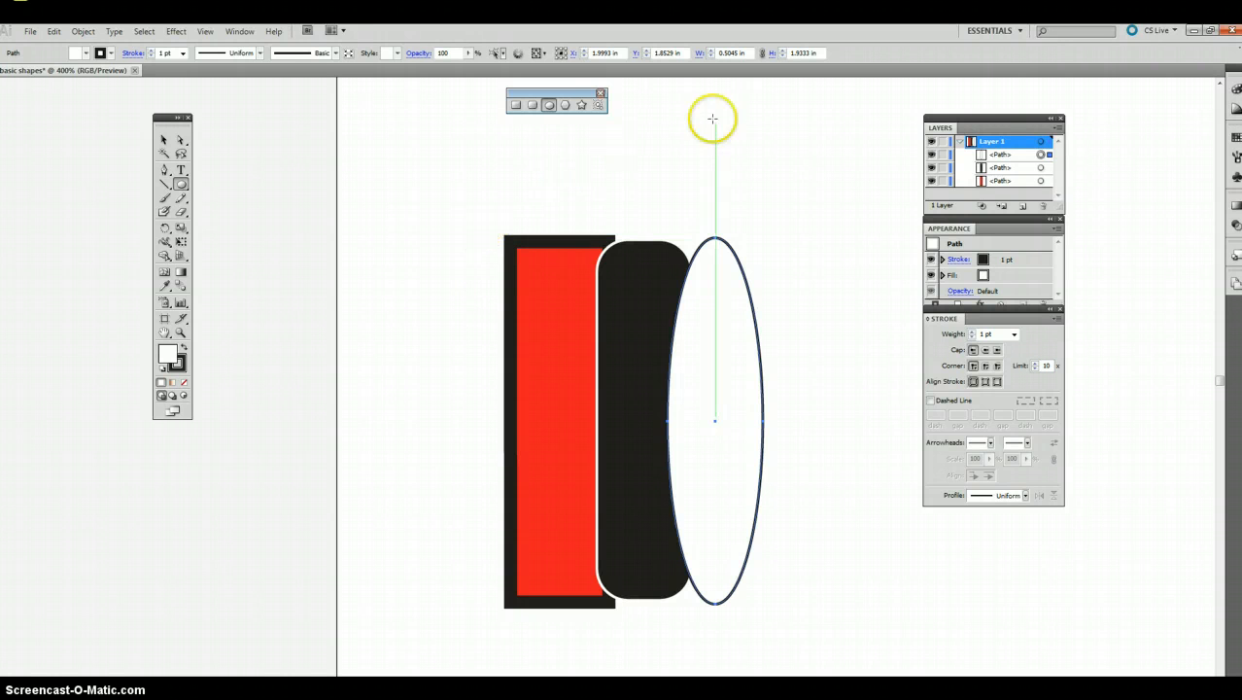
pyautogui.doubleClick(1001, 156)
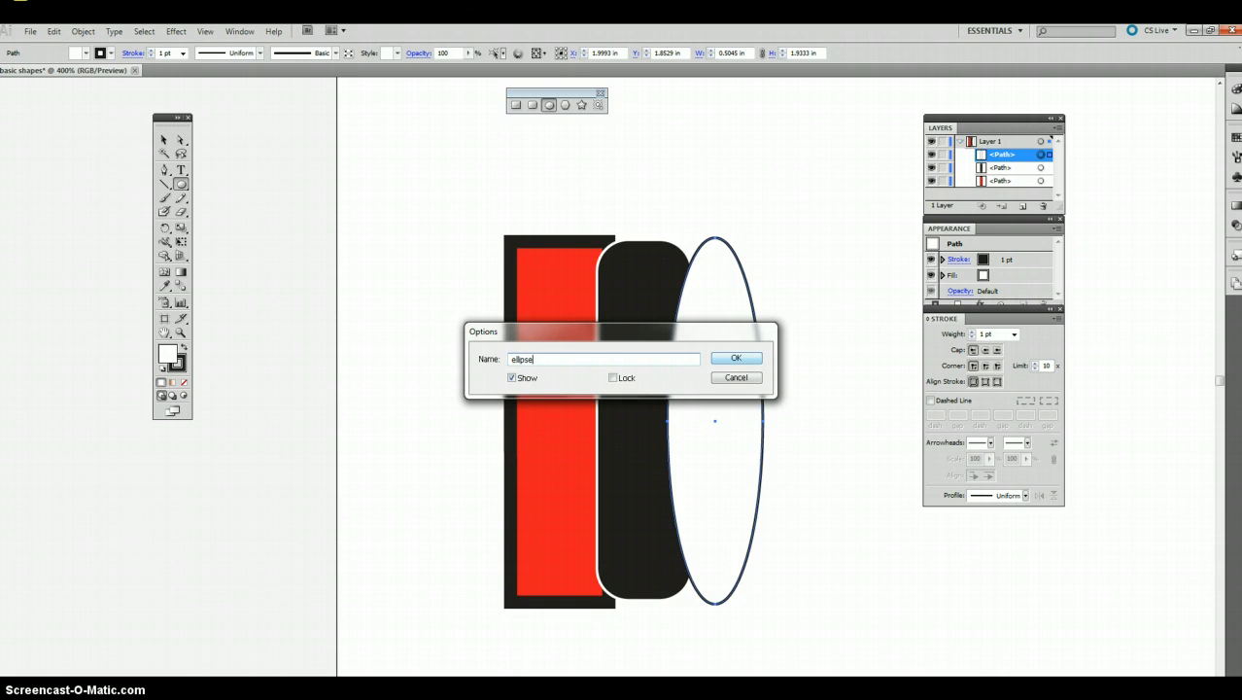
pyautogui.click(736, 358)
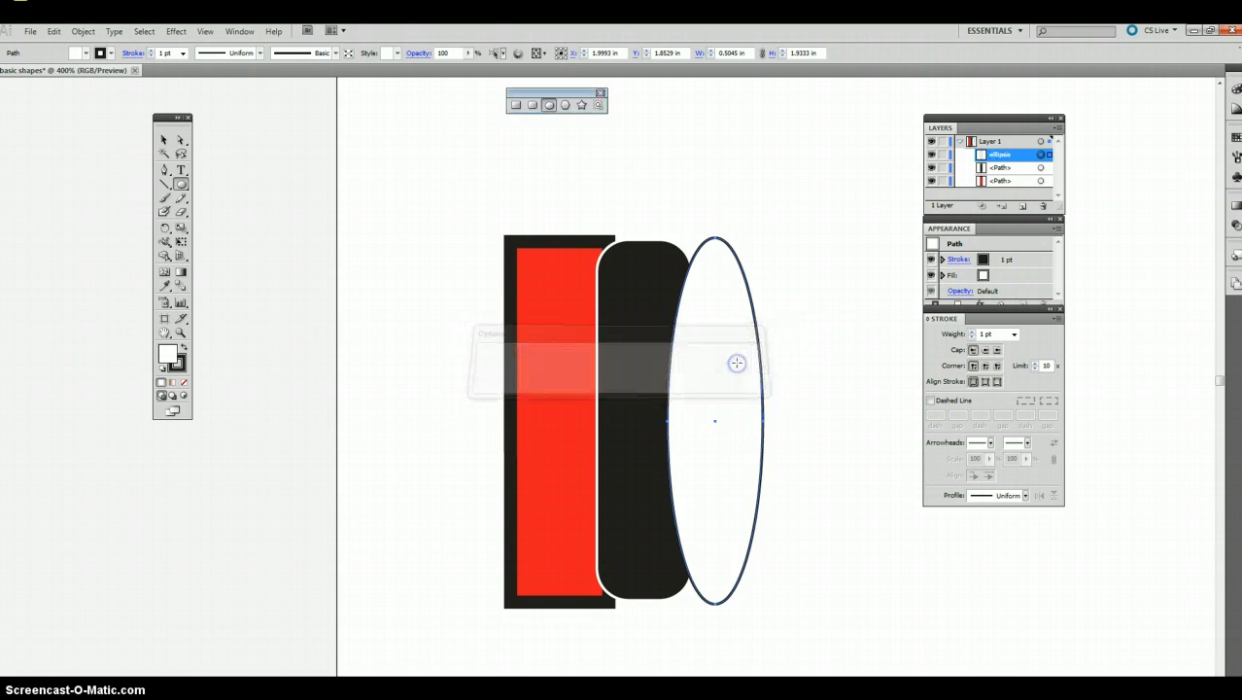
# - Rename the rounded rectangle's path to "round rectangle" and the red rectangle's path to "rectangle"
pyautogui.doubleClick(1001, 168)
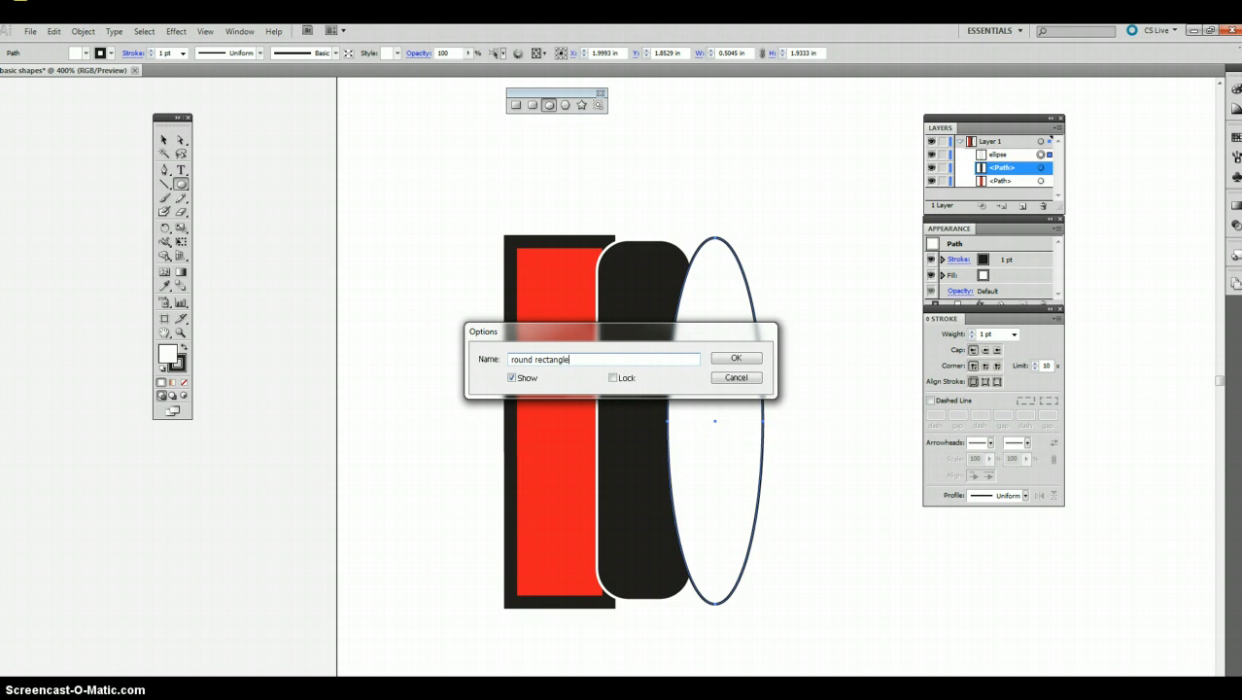
pyautogui.click(736, 357)
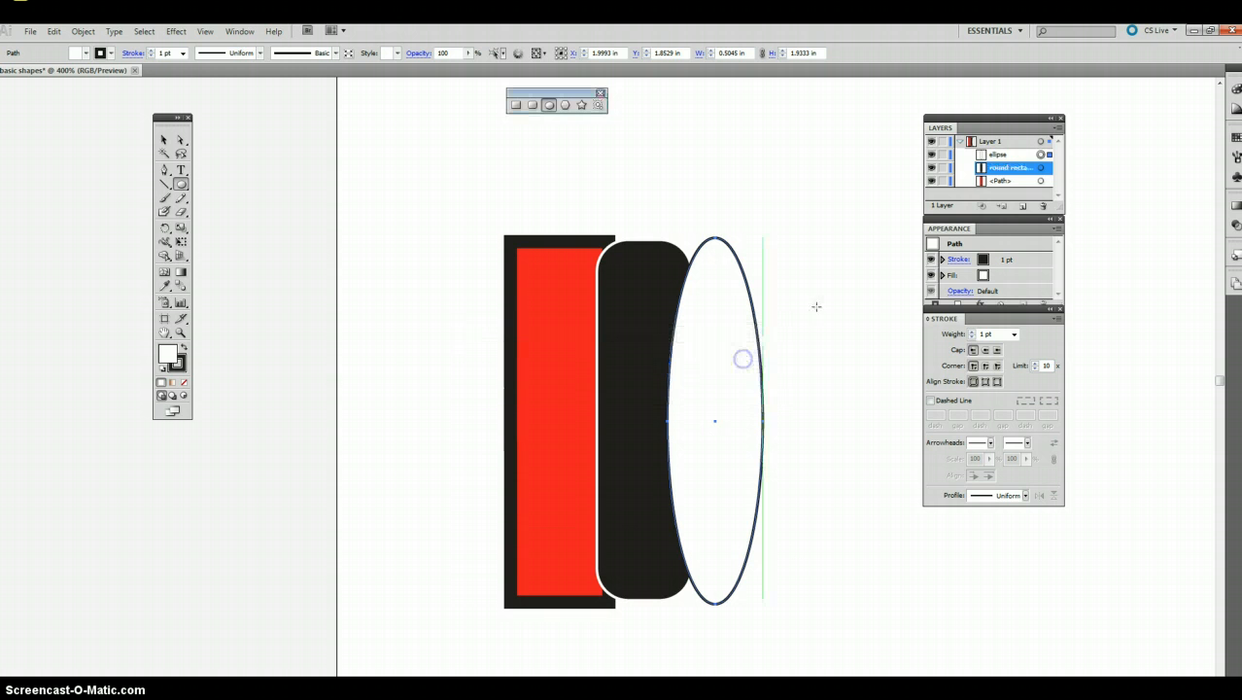
pyautogui.click(1006, 183)
pyautogui.doubleClick(1006, 183)
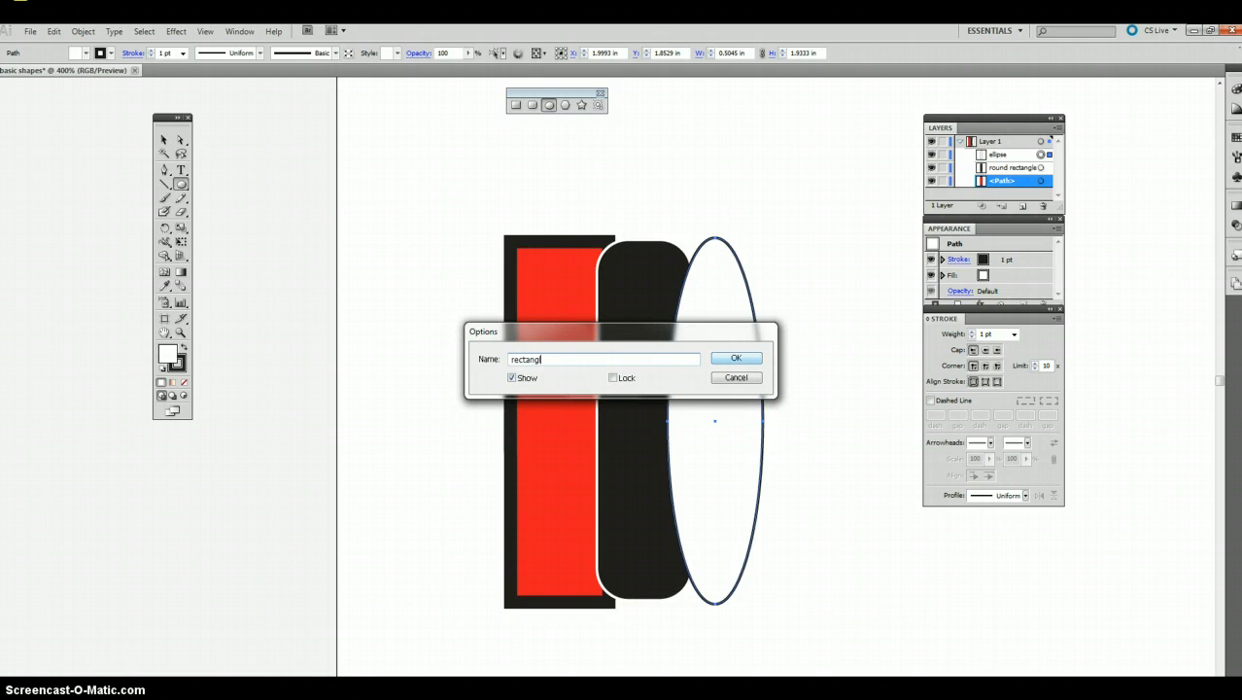
pyautogui.press('Return')
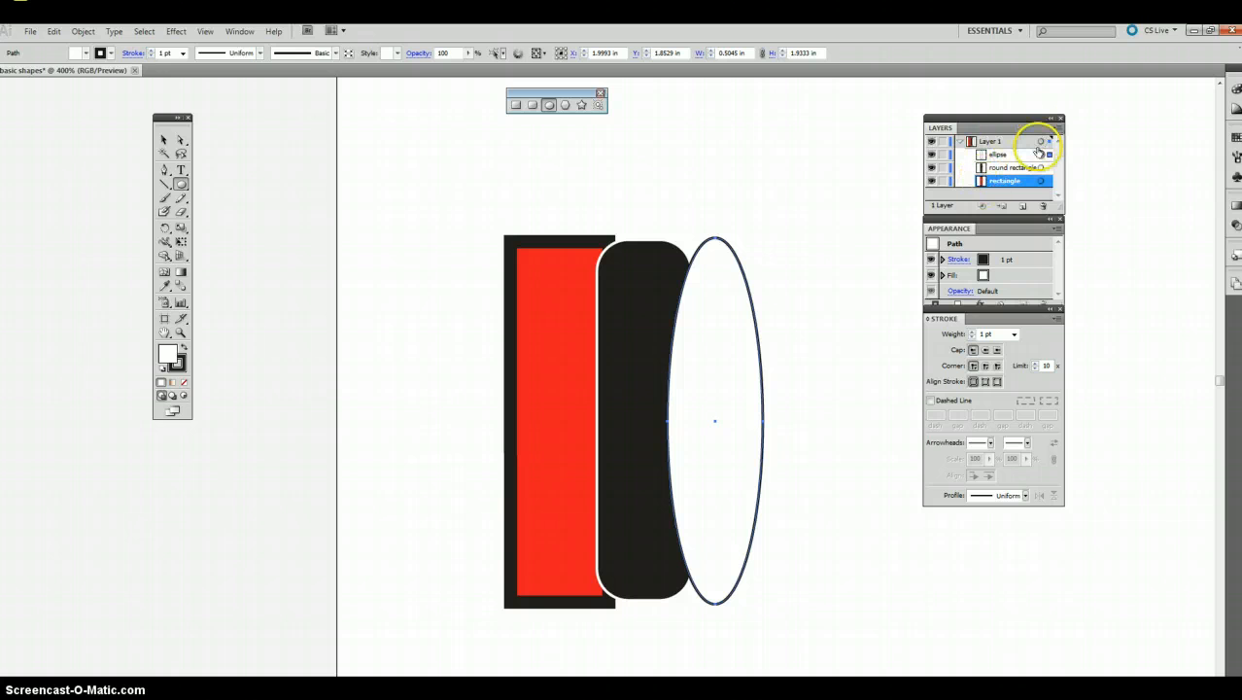
# - Rename Layer 1 to "shapes" and collapse its contents
pyautogui.doubleClick(990, 144)
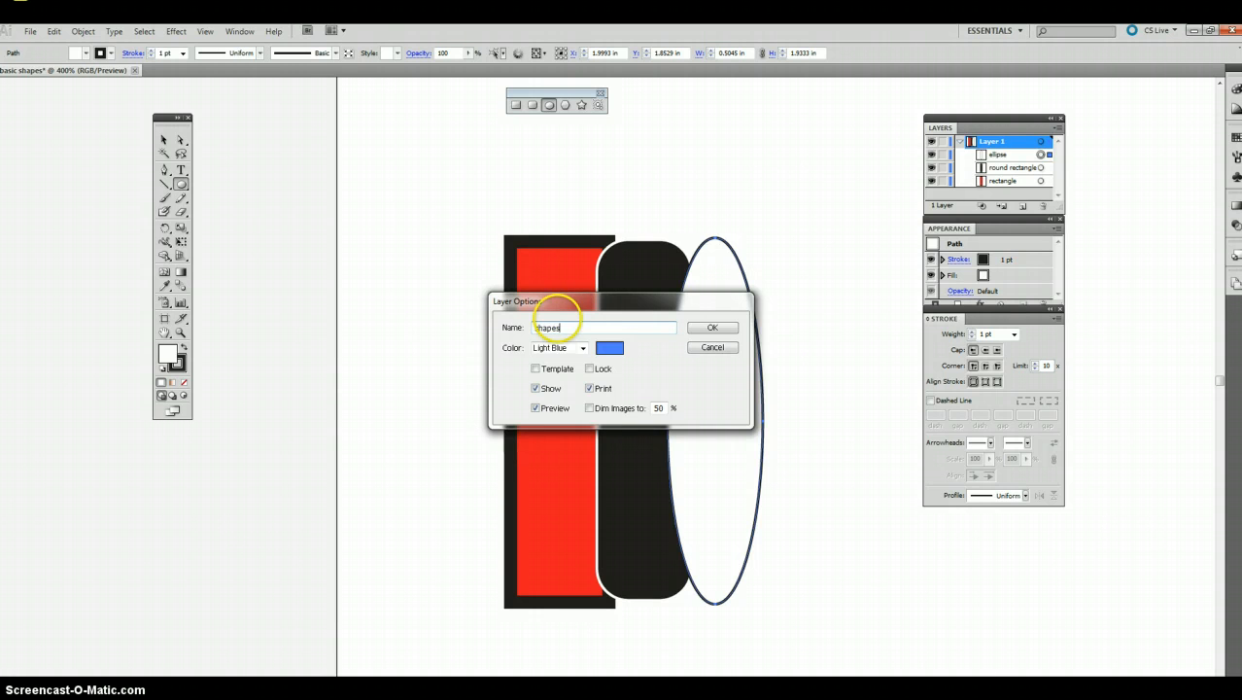
pyautogui.click(712, 326)
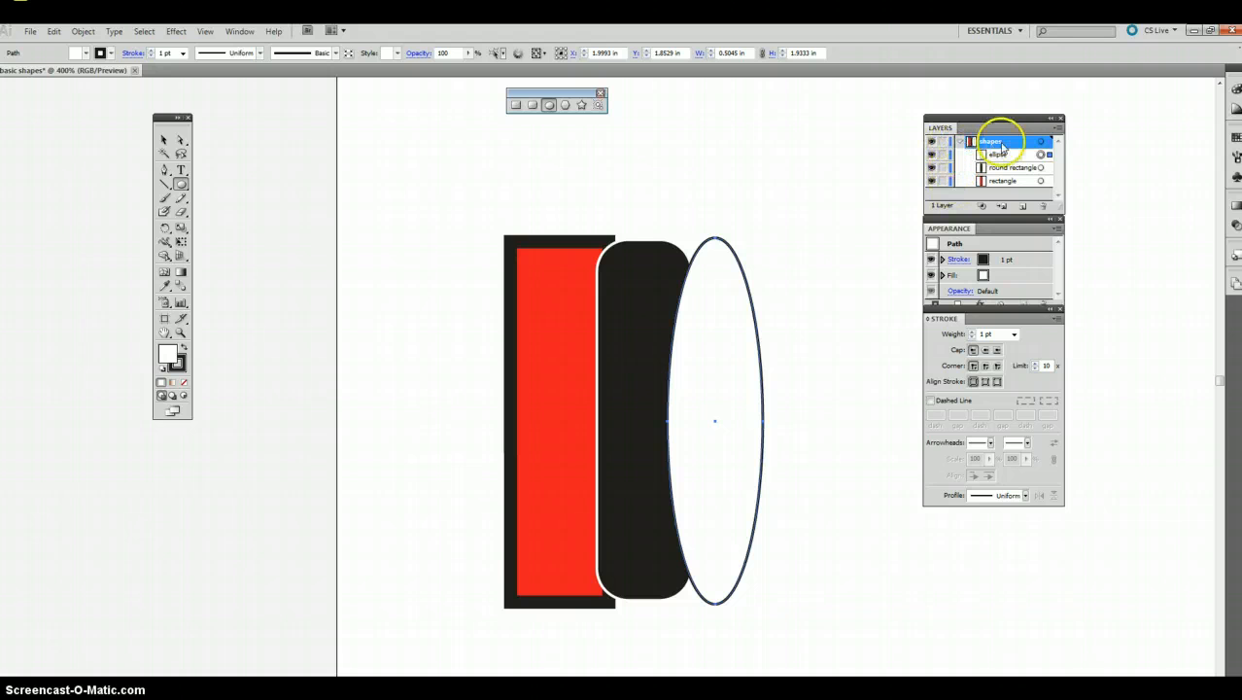
pyautogui.click(959, 142)
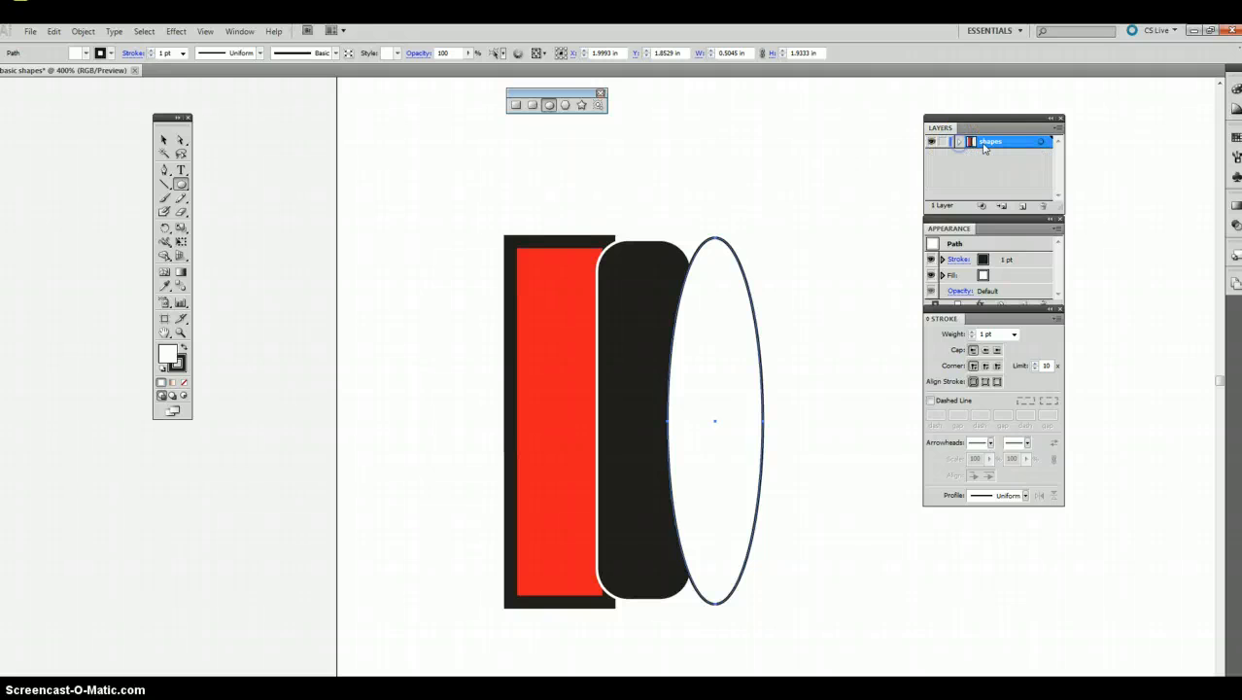
# - Add a new layer above the shapes layer and activate the Polygon tool with the color swatches open
pyautogui.click(1021, 210)
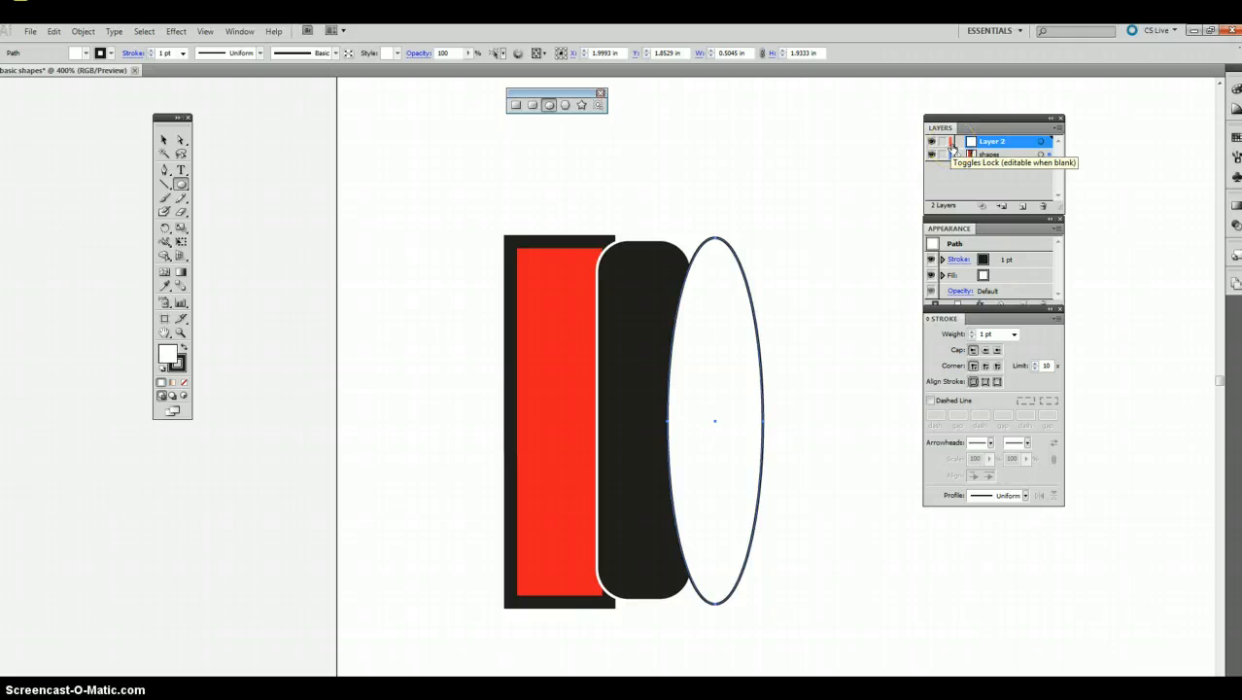
pyautogui.click(565, 105)
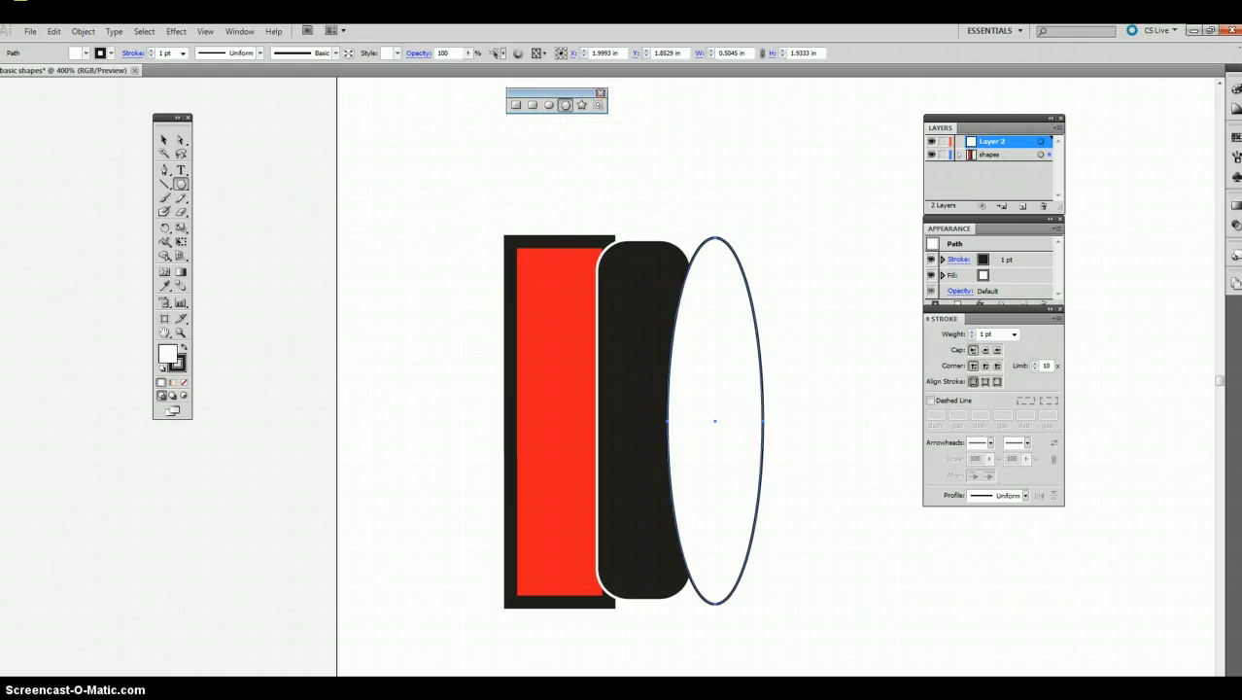
pyautogui.click(1236, 139)
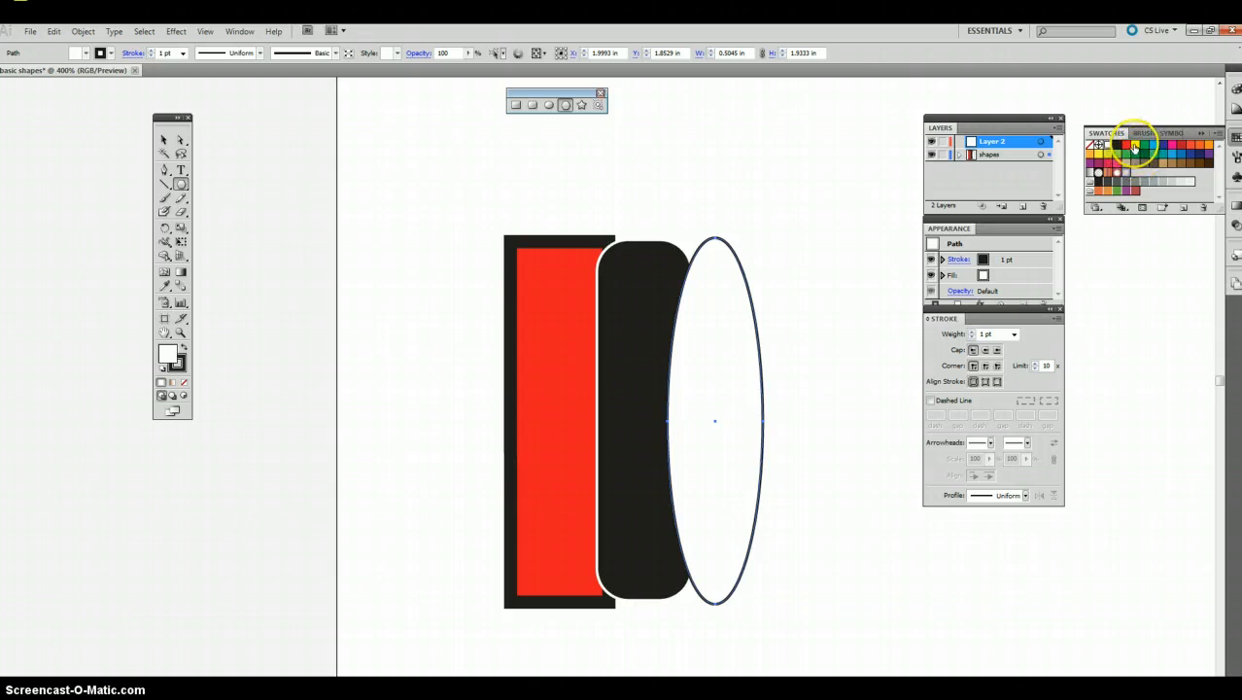
# - Try a CMYK Yellow fill on the ellipse and restore the default white fill and black stroke
pyautogui.click(1135, 146)
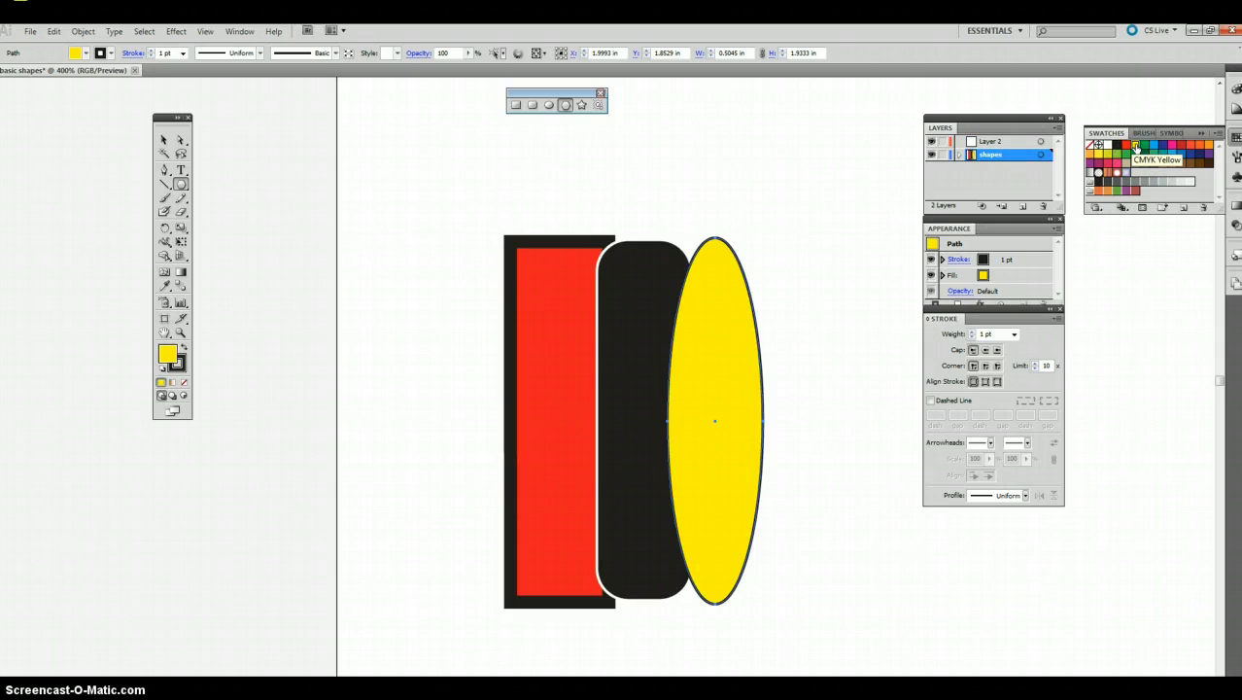
pyautogui.press('d')
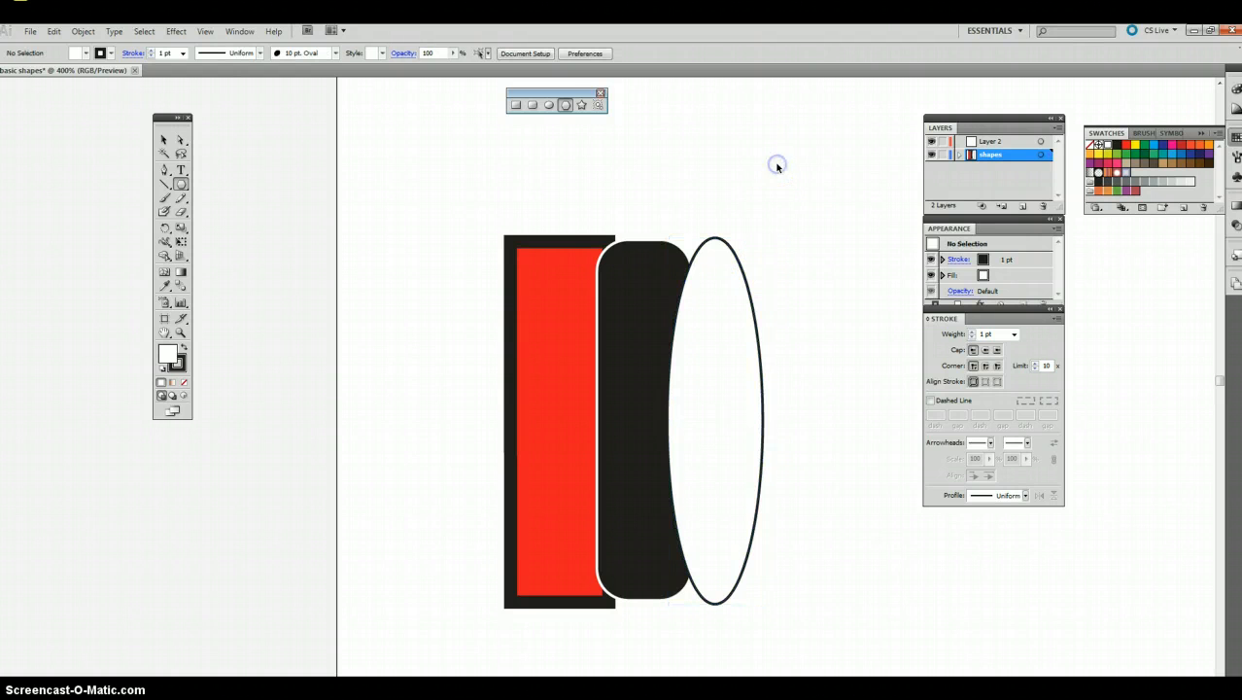
# - With nothing selected, choose an orange fill and draw a hexagon about 1.36 in wide over the shapes, with a 3 pt stroke
pyautogui.hotkey('ctrl', 'shift', 'a')
pyautogui.click(1208, 146)
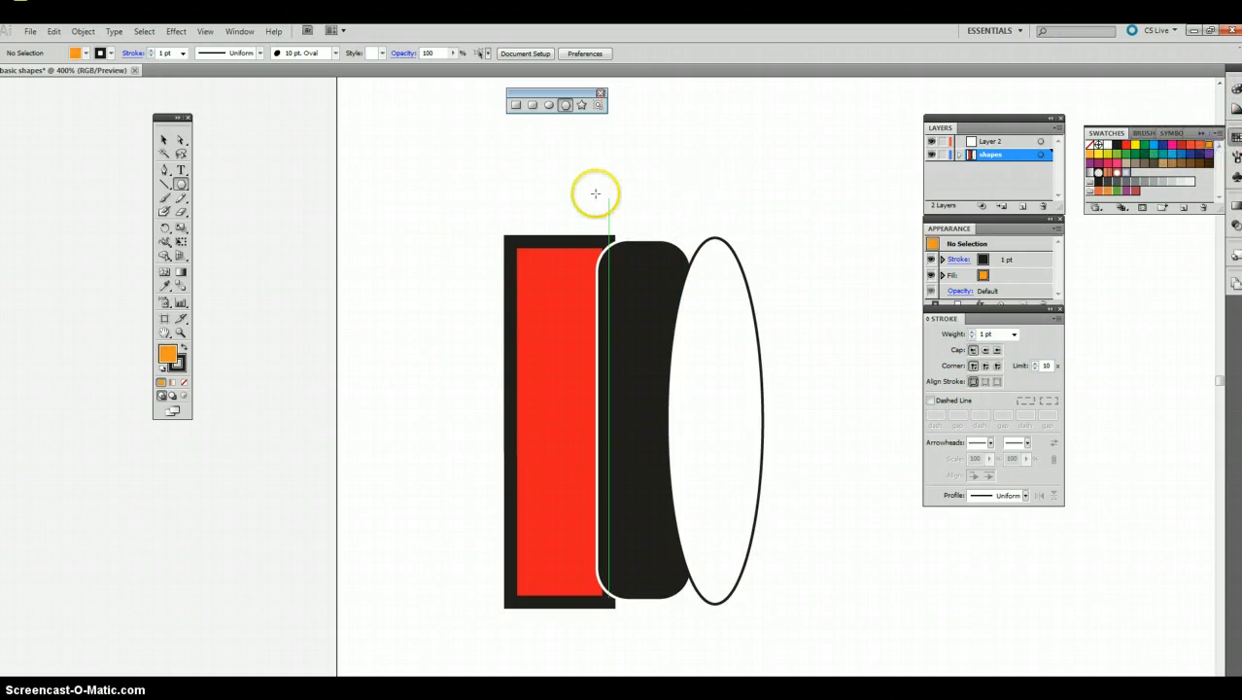
pyautogui.moveTo(534, 171)
pyautogui.mouseDown()
pyautogui.moveTo(583, 213)
pyautogui.moveTo(736, 213)
pyautogui.moveTo(771, 236)
pyautogui.moveTo(825, 313)
pyautogui.moveTo(843, 386)
pyautogui.moveTo(837, 445)
pyautogui.moveTo(729, 491)
pyautogui.moveTo(646, 449)
pyautogui.moveTo(629, 413)
pyautogui.moveTo(660, 435)
pyautogui.moveTo(660, 466)
pyautogui.moveTo(627, 488)
pyautogui.moveTo(586, 485)
pyautogui.moveTo(679, 425)
pyautogui.moveTo(693, 380)
pyautogui.moveTo(682, 322)
pyautogui.moveTo(651, 290)
pyautogui.moveTo(617, 271)
pyautogui.moveTo(622, 298)
pyautogui.moveTo(557, 251)
pyautogui.mouseUp()
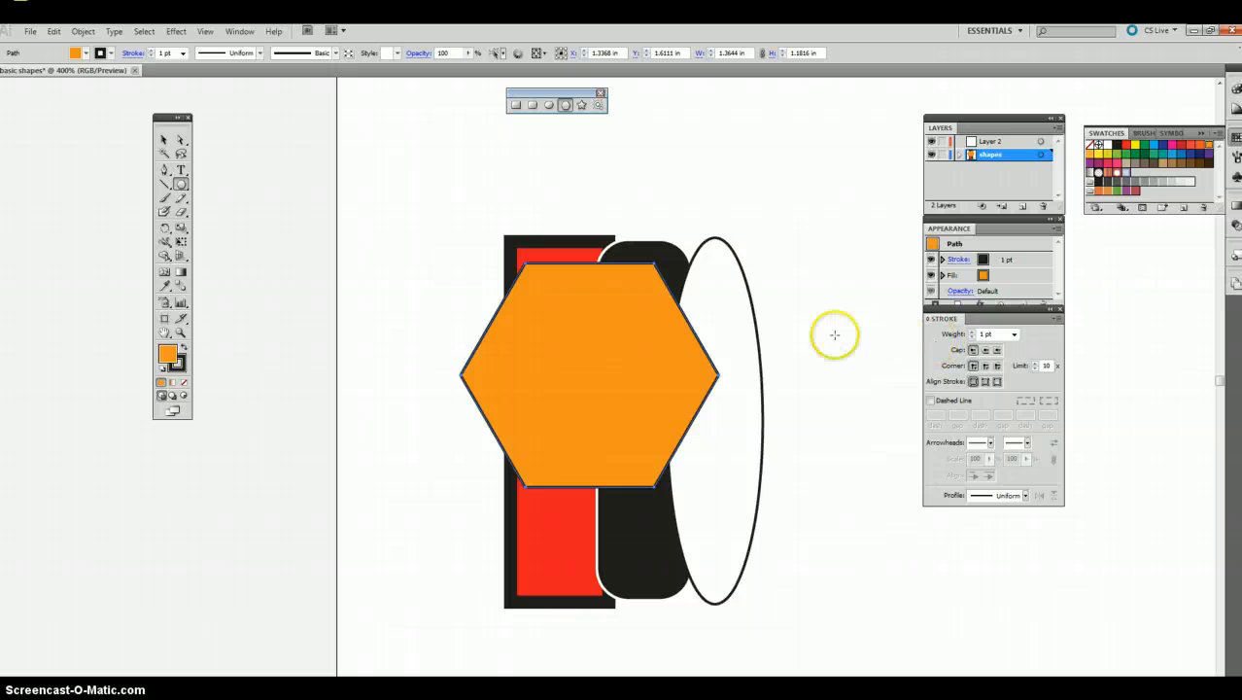
pyautogui.click(151, 50)
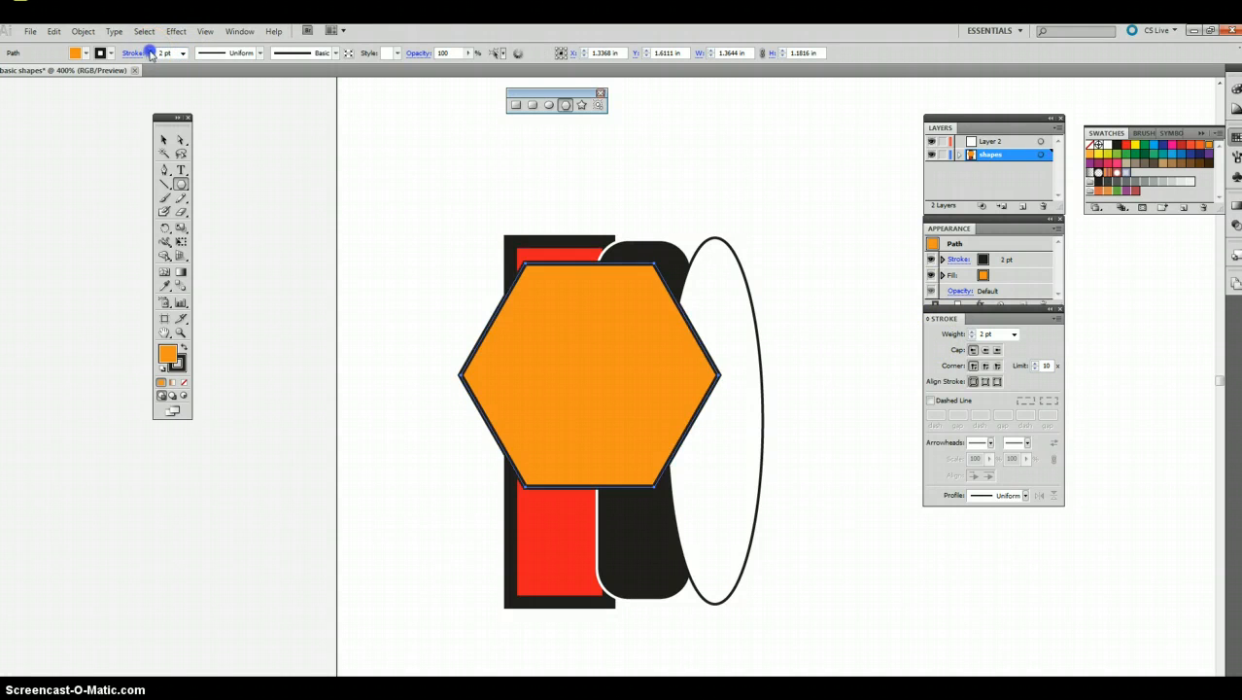
pyautogui.click(151, 51)
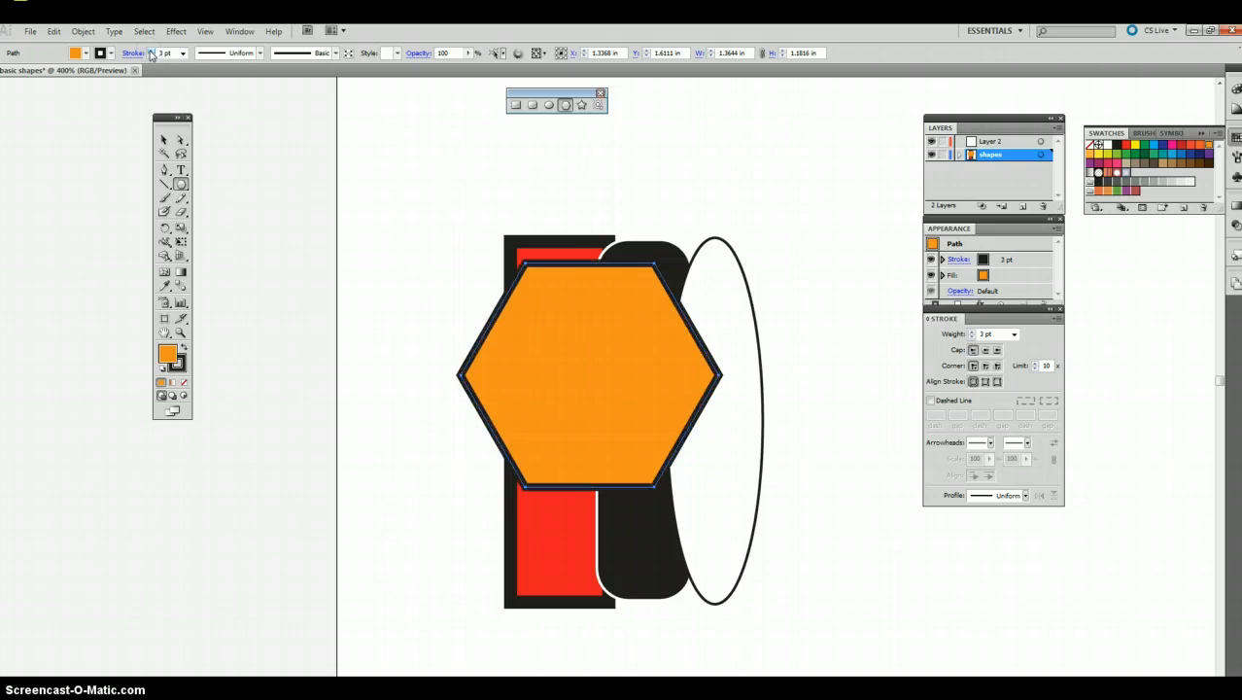
# - Create a five-sided polygon with a 0.5 in radius above the ellipse, near the artboard's upper edge
pyautogui.click(772, 163)
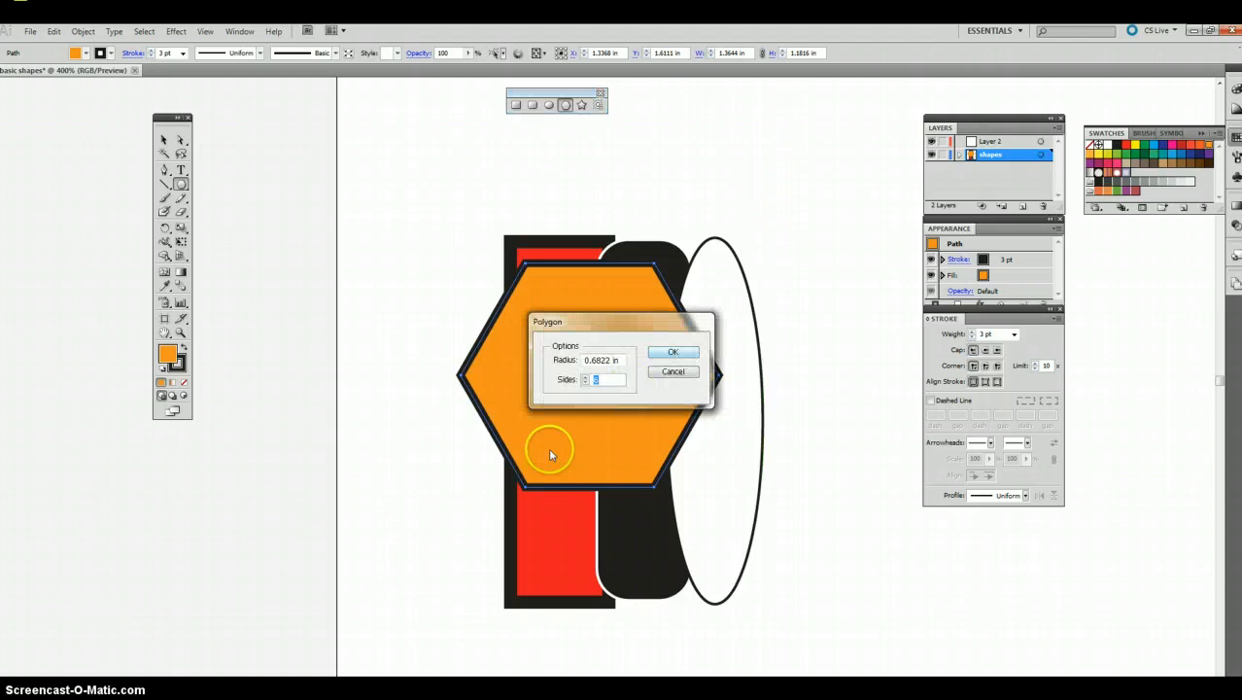
pyautogui.moveTo(613, 325); pyautogui.dragTo(345, 188)
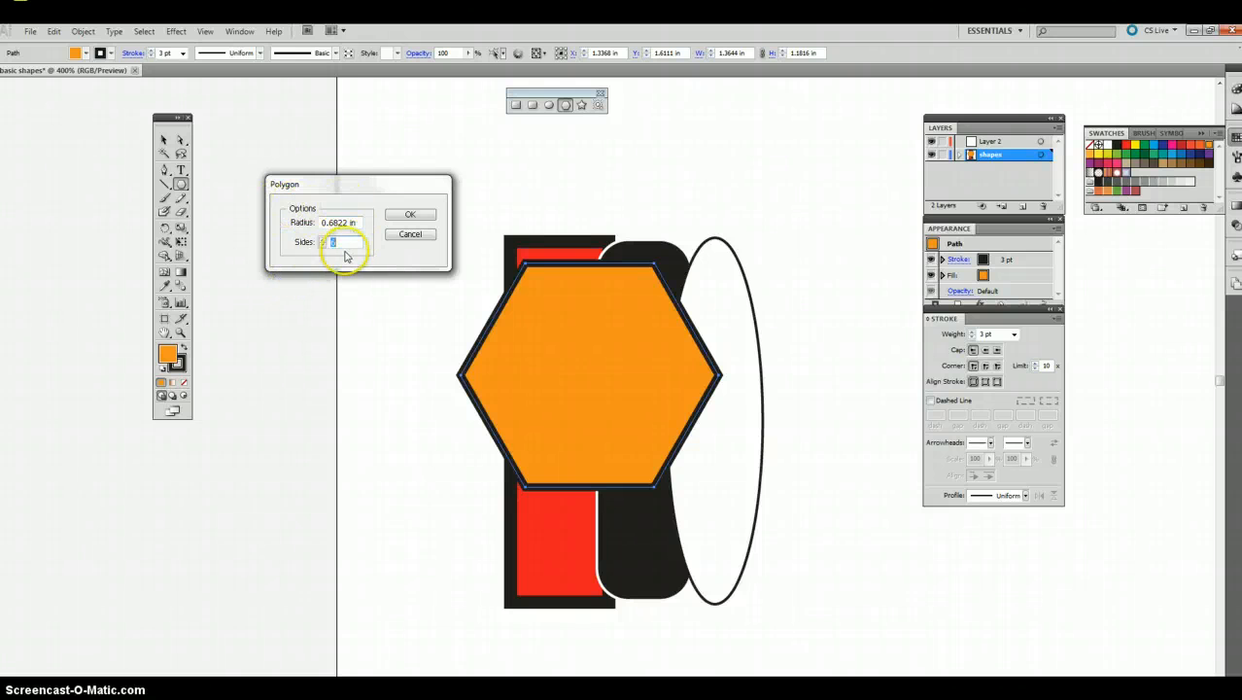
pyautogui.click(320, 245)
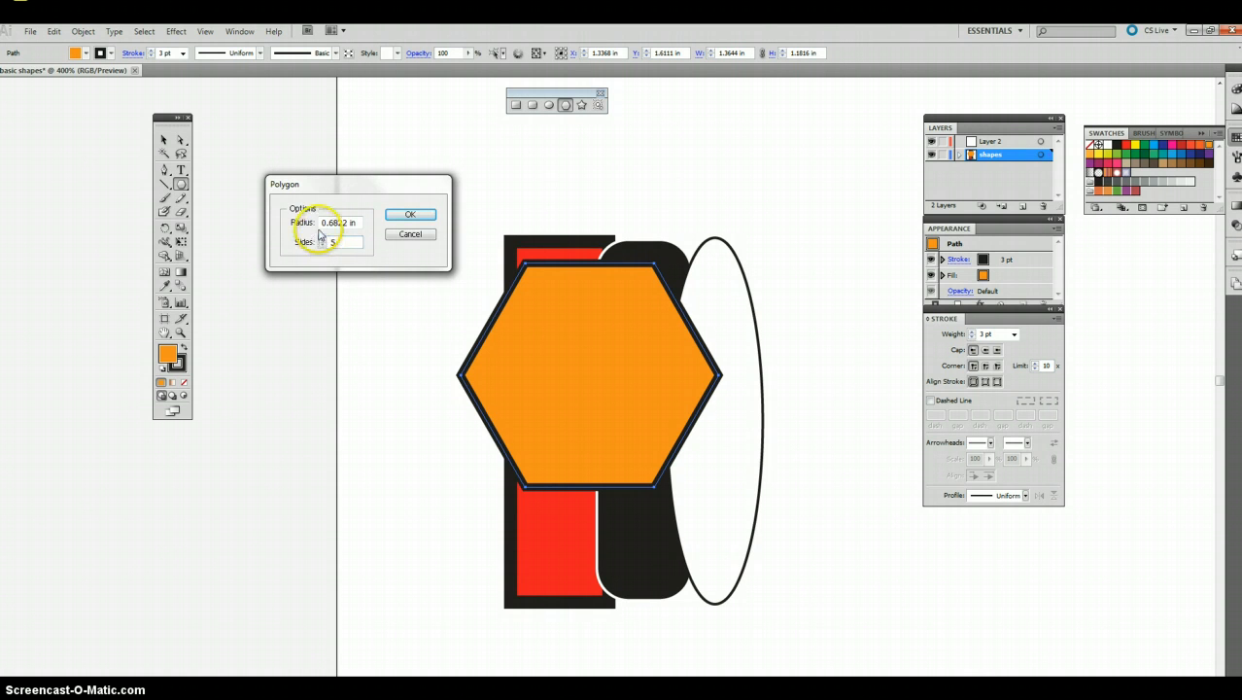
pyautogui.moveTo(327, 185); pyautogui.dragTo(331, 205)
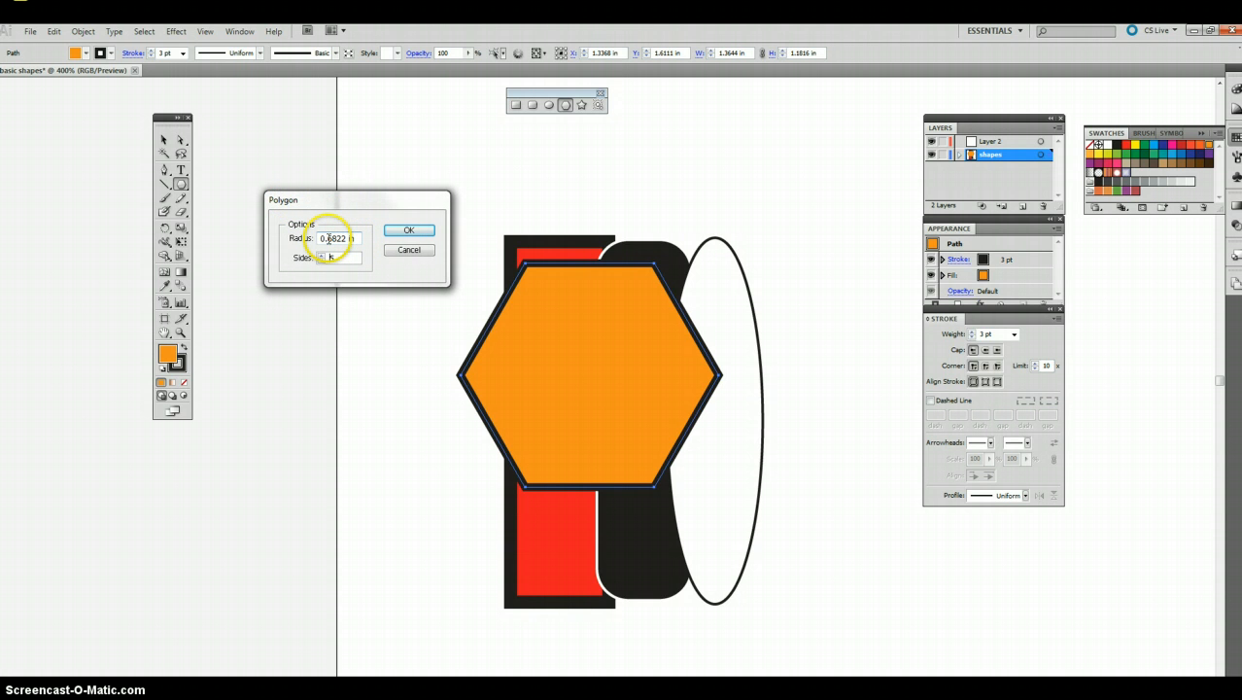
pyautogui.click(329, 238)
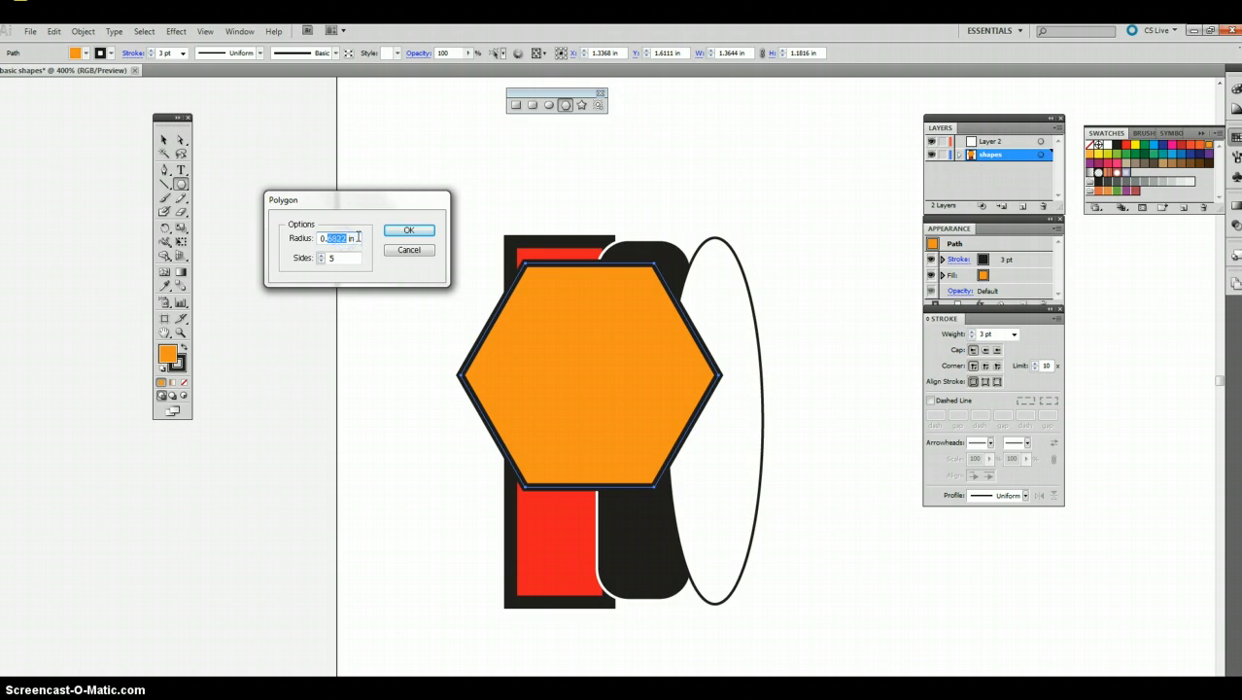
pyautogui.write('5')
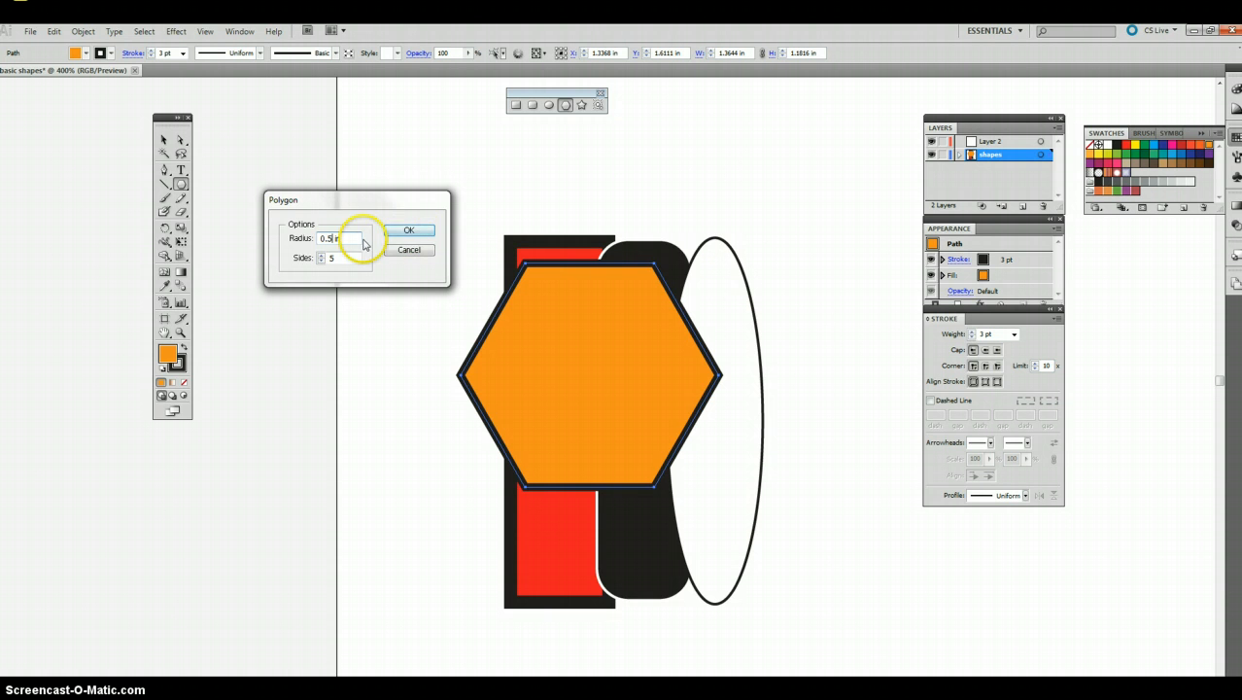
pyautogui.click(409, 230)
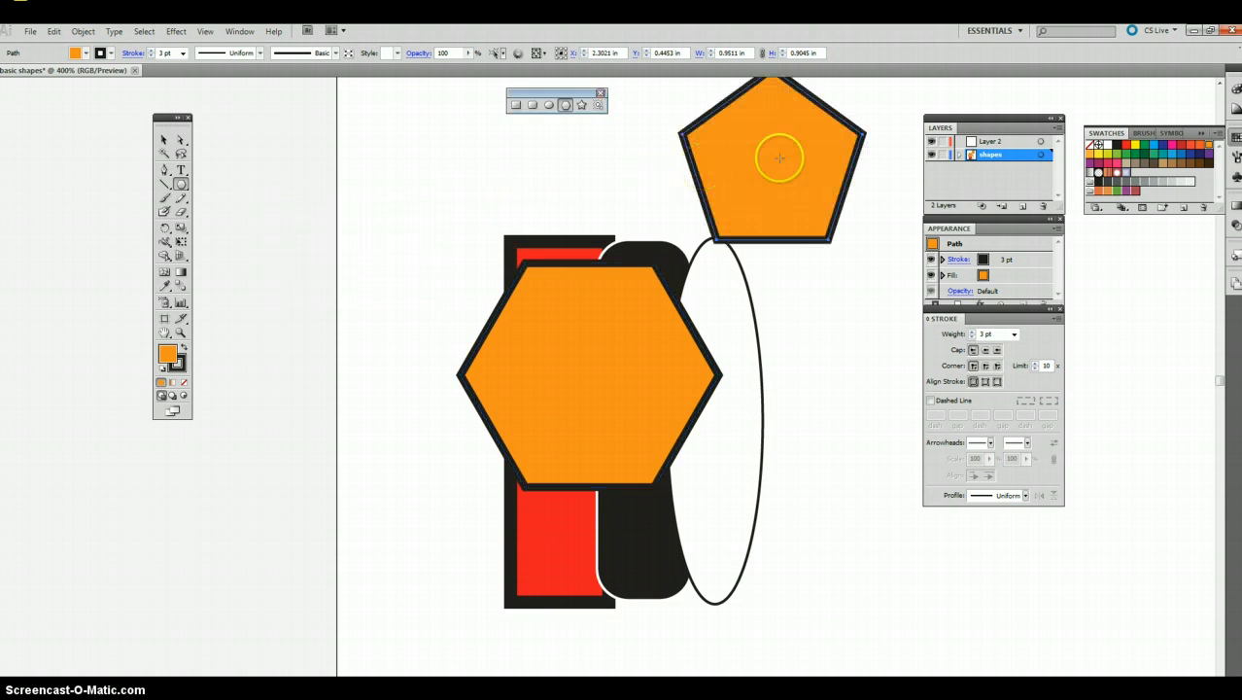
pyautogui.scroll(2, 781, 159)
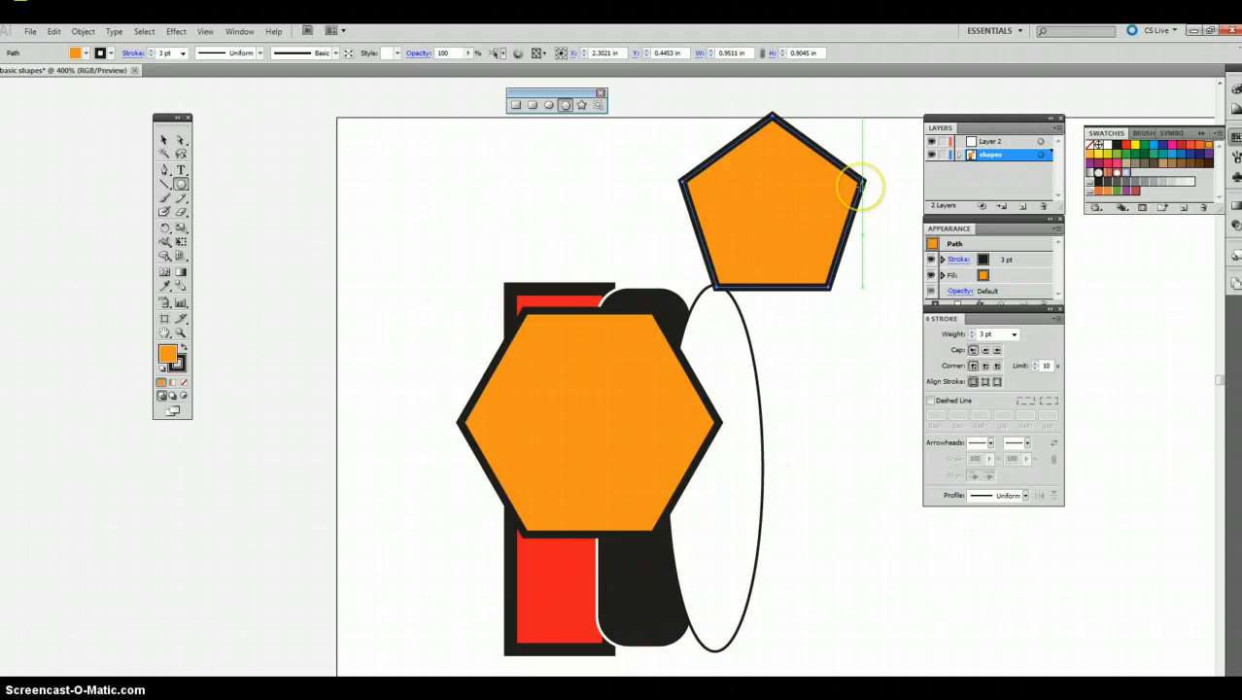
# - Activate the Star tool and deselect the pentagon
pyautogui.click(581, 107)
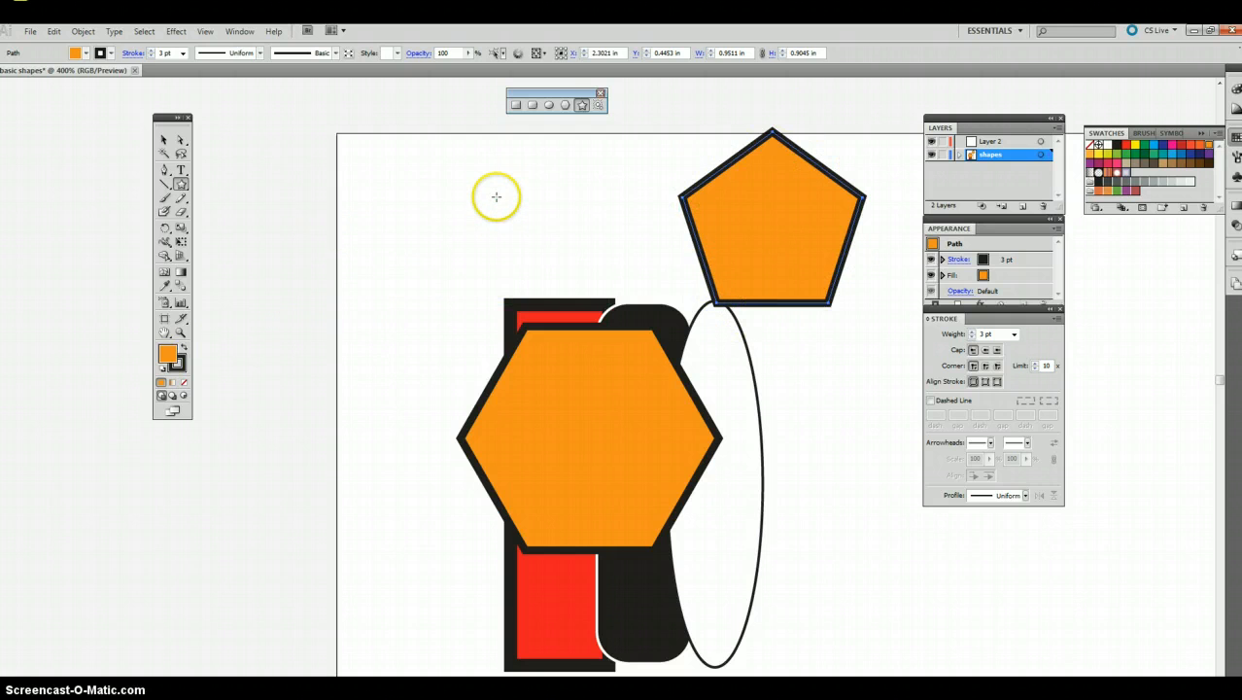
pyautogui.press('v')
pyautogui.click(496, 196)
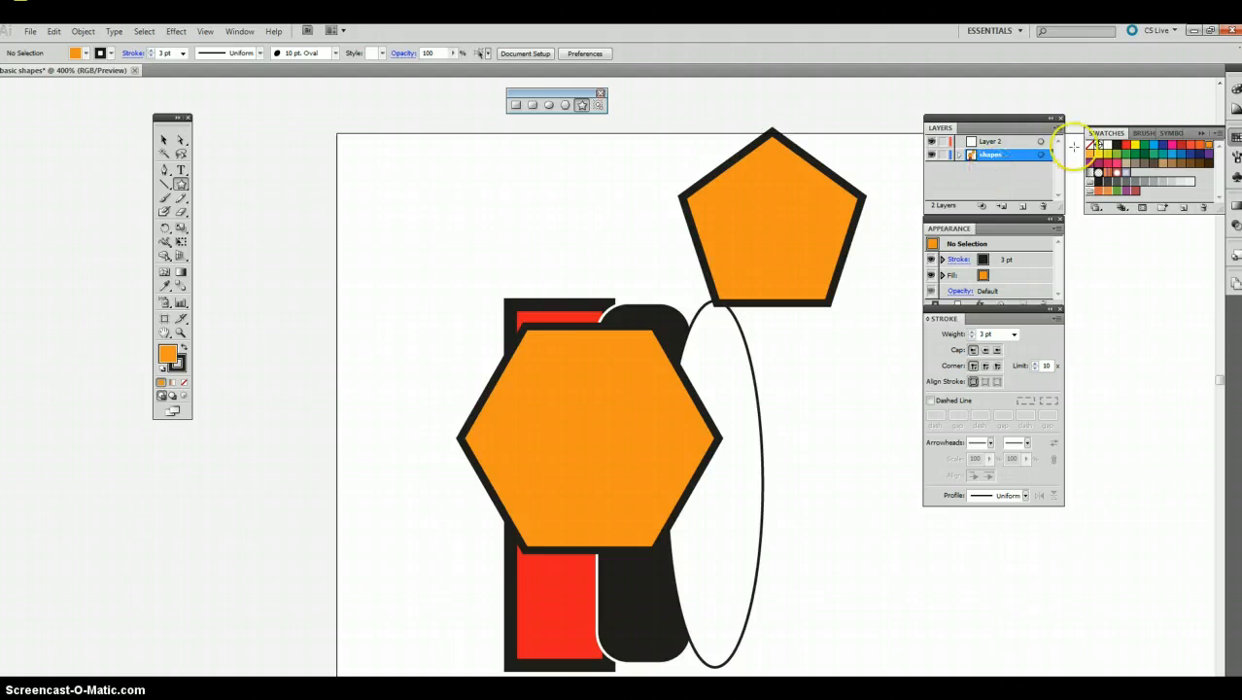
# - Select the pentagon and hexagon paths inside the shapes layer and move both into Layer 2
pyautogui.click(960, 154)
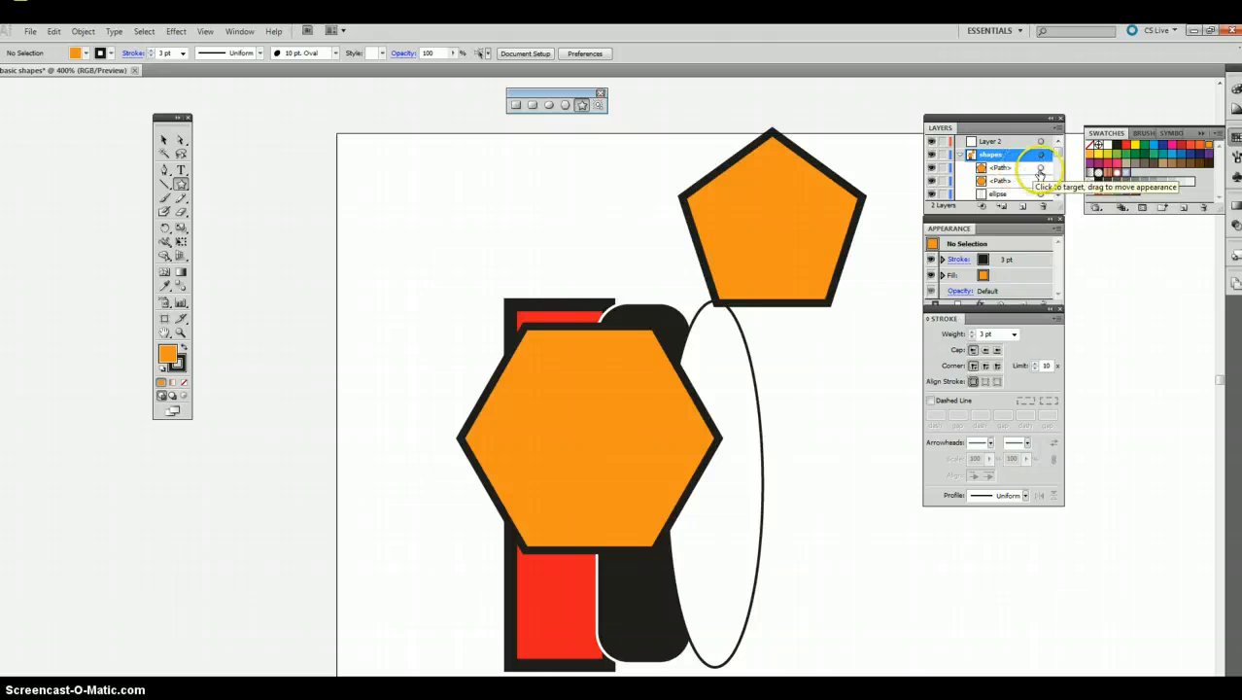
pyautogui.click(1040, 170)
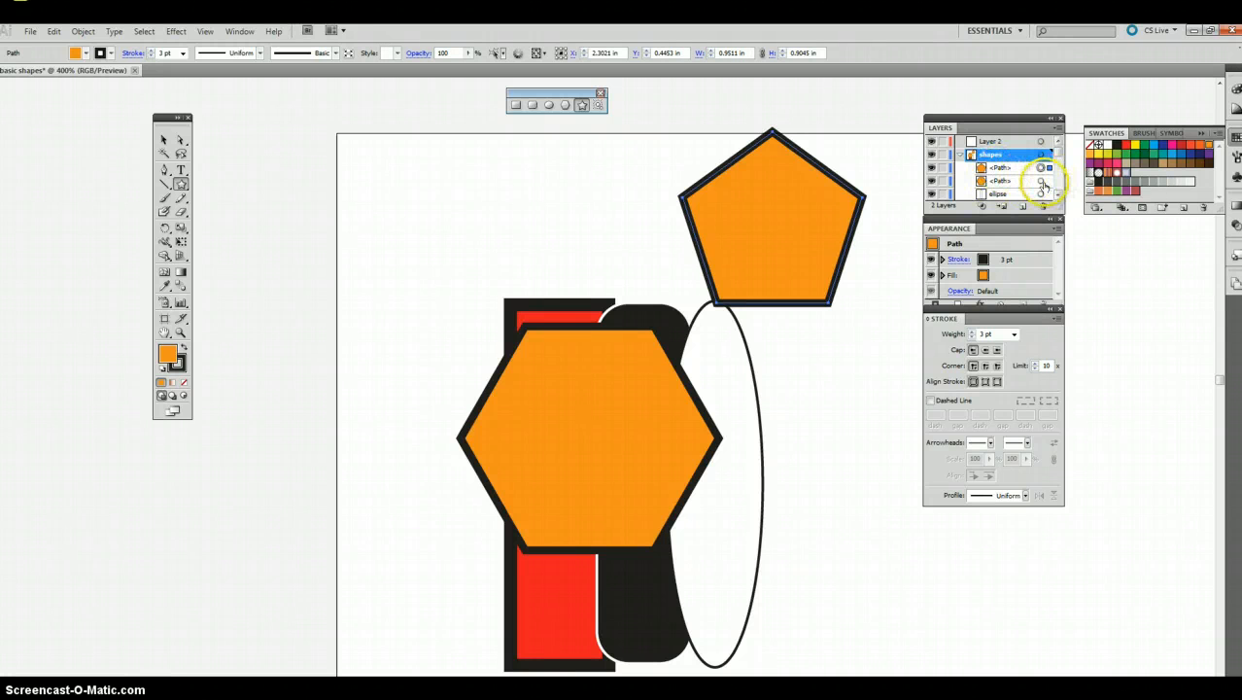
pyautogui.keyDown('shift'); pyautogui.click(1040, 183); pyautogui.keyUp('shift')
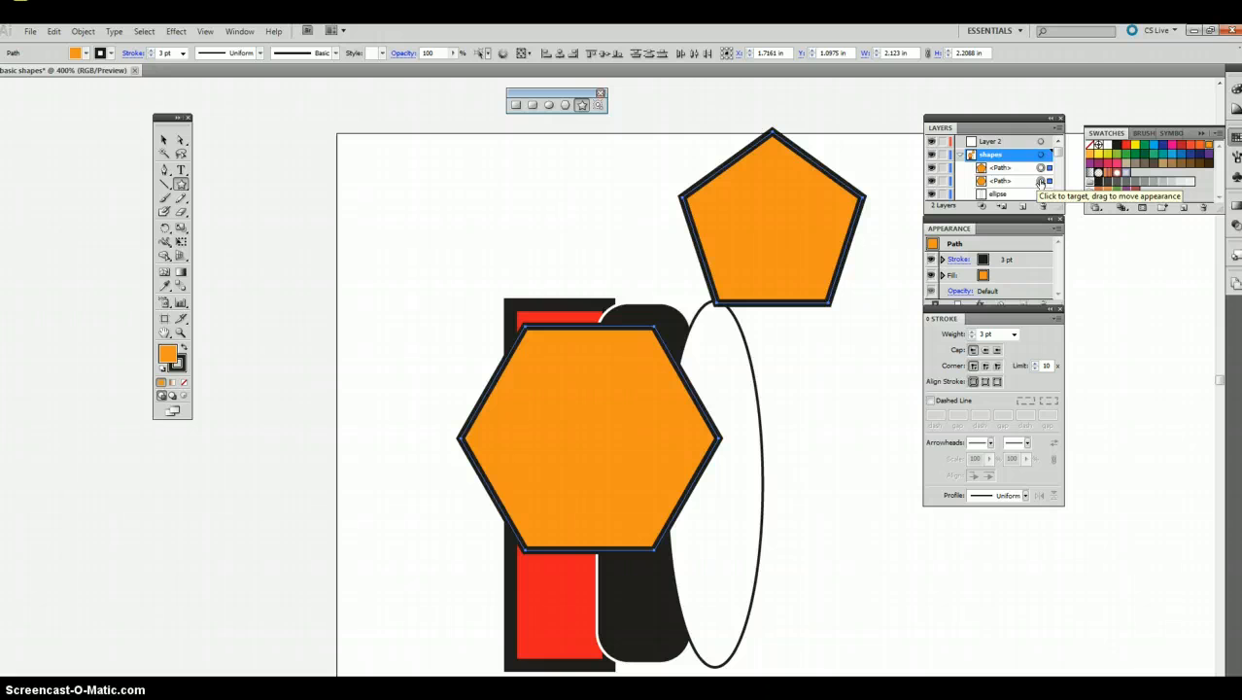
pyautogui.click(1039, 181)
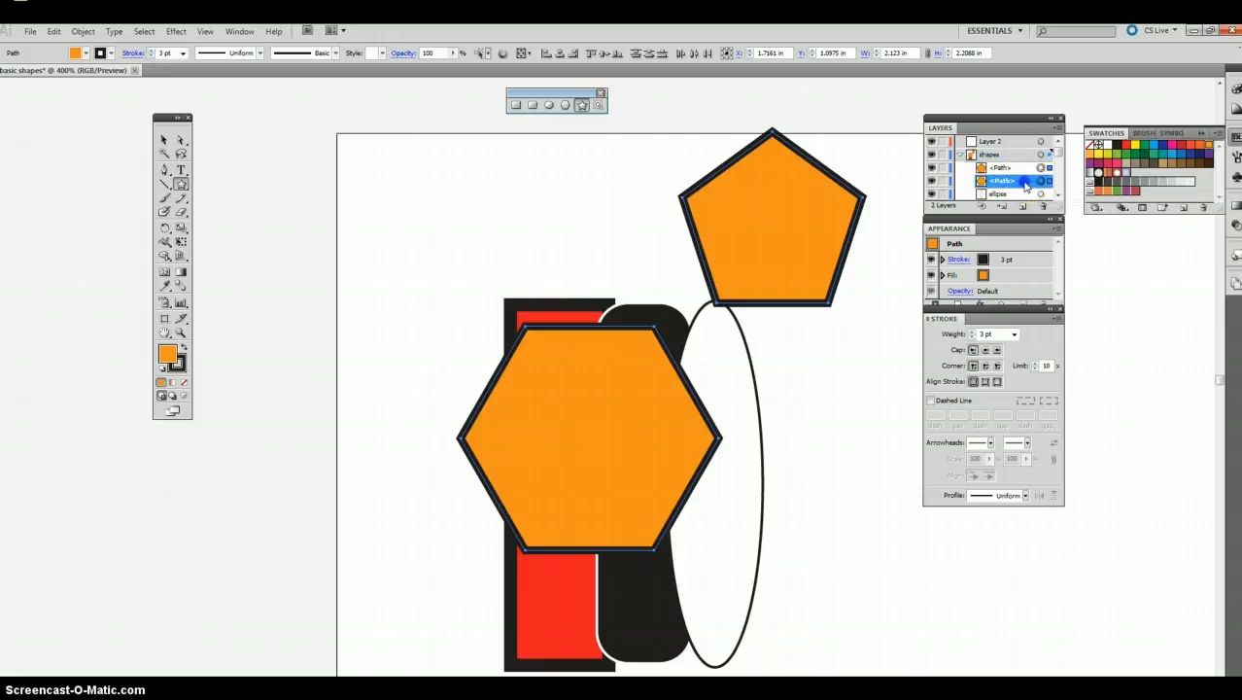
pyautogui.keyDown('shift'); pyautogui.click(1019, 171); pyautogui.keyUp('shift')
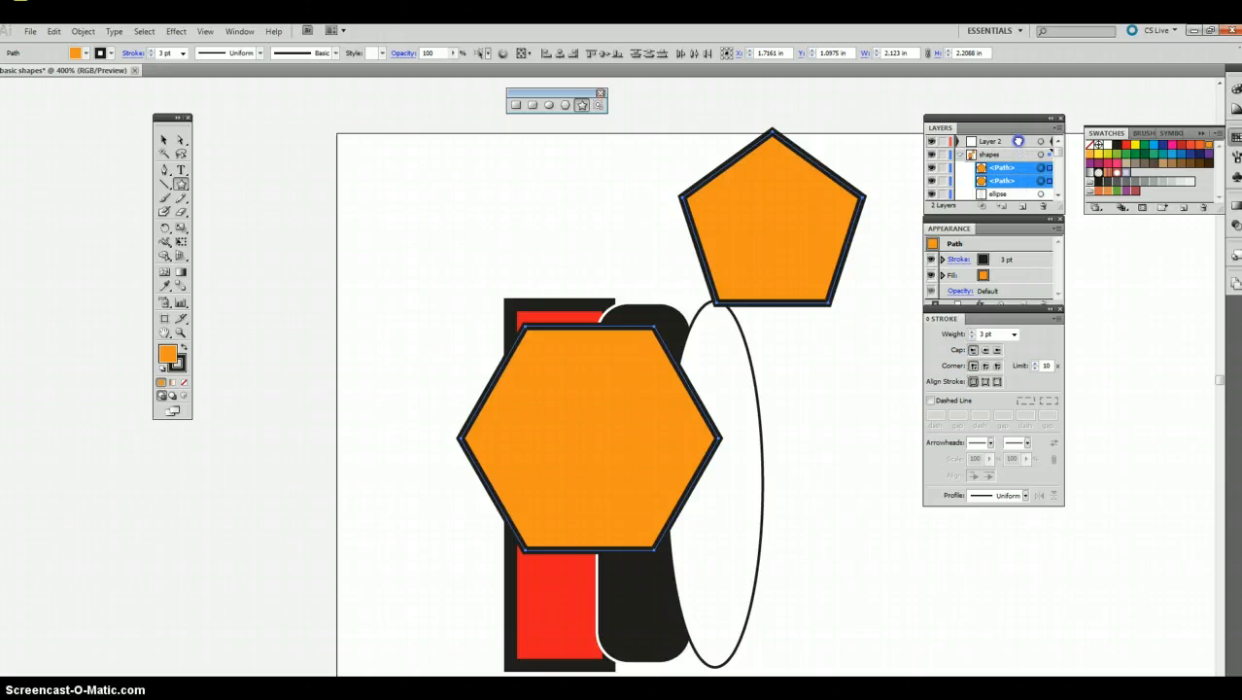
pyautogui.moveTo(1018, 143); pyautogui.dragTo(1019, 144)
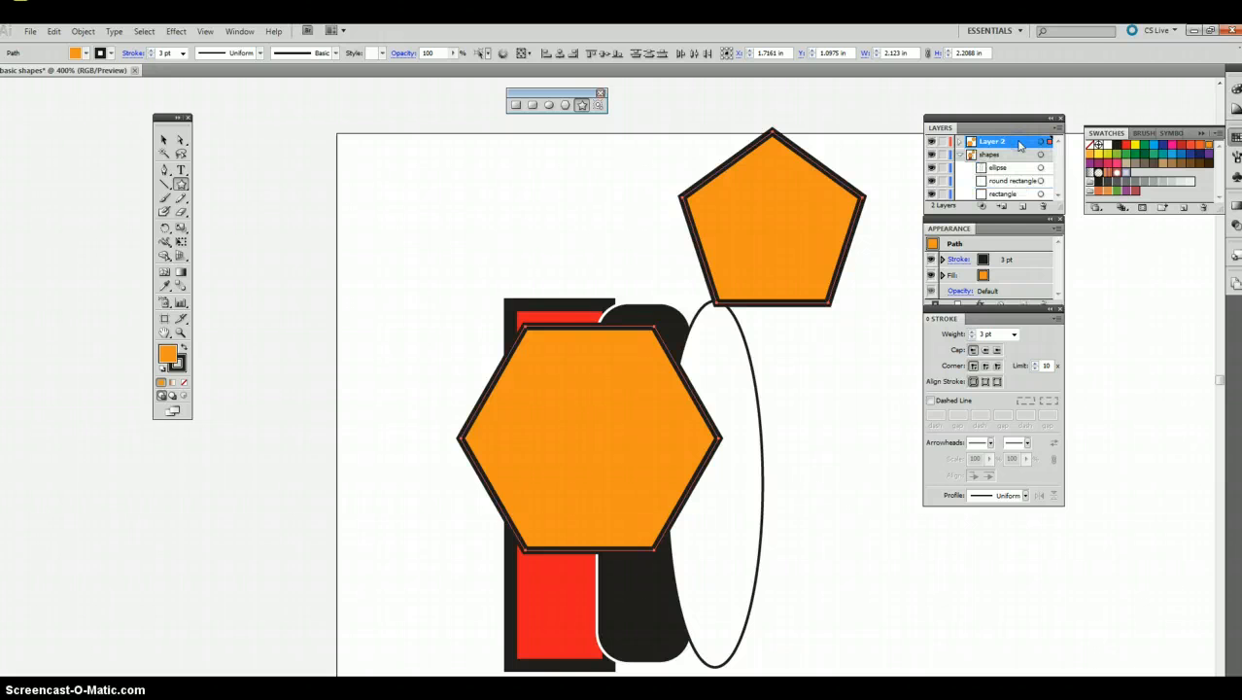
# - Expand Layer 2 and rename it to "polygons"
pyautogui.click(960, 142)
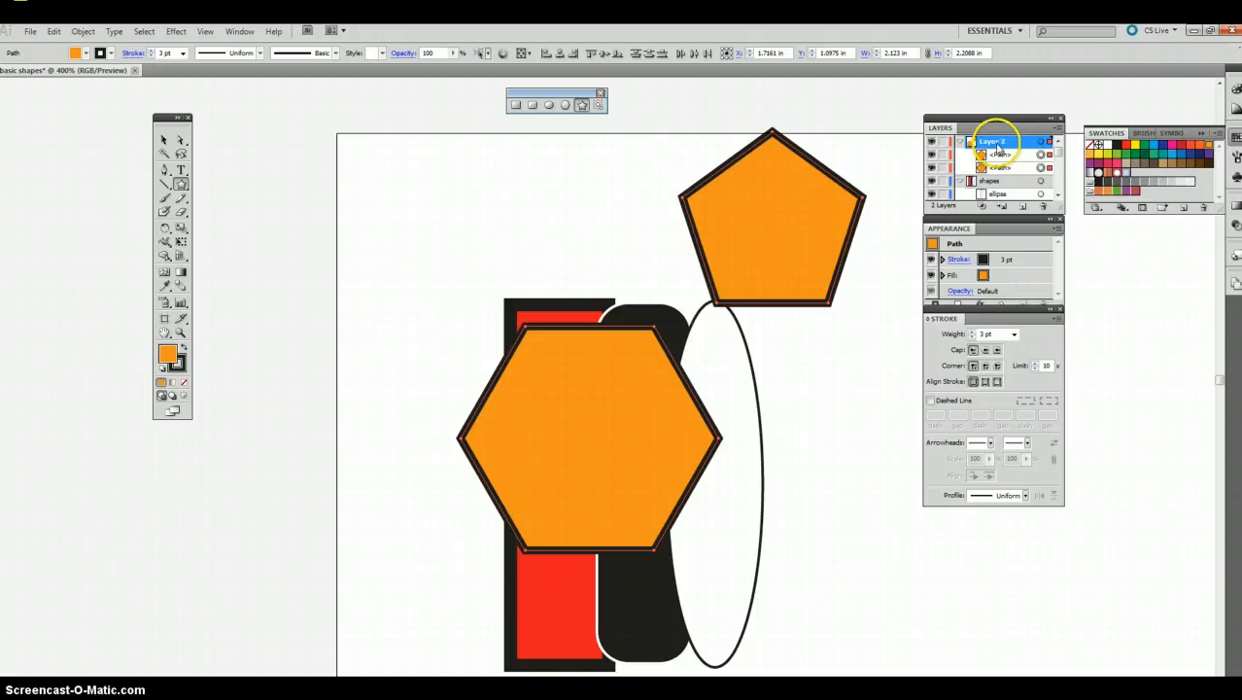
pyautogui.doubleClick(993, 143)
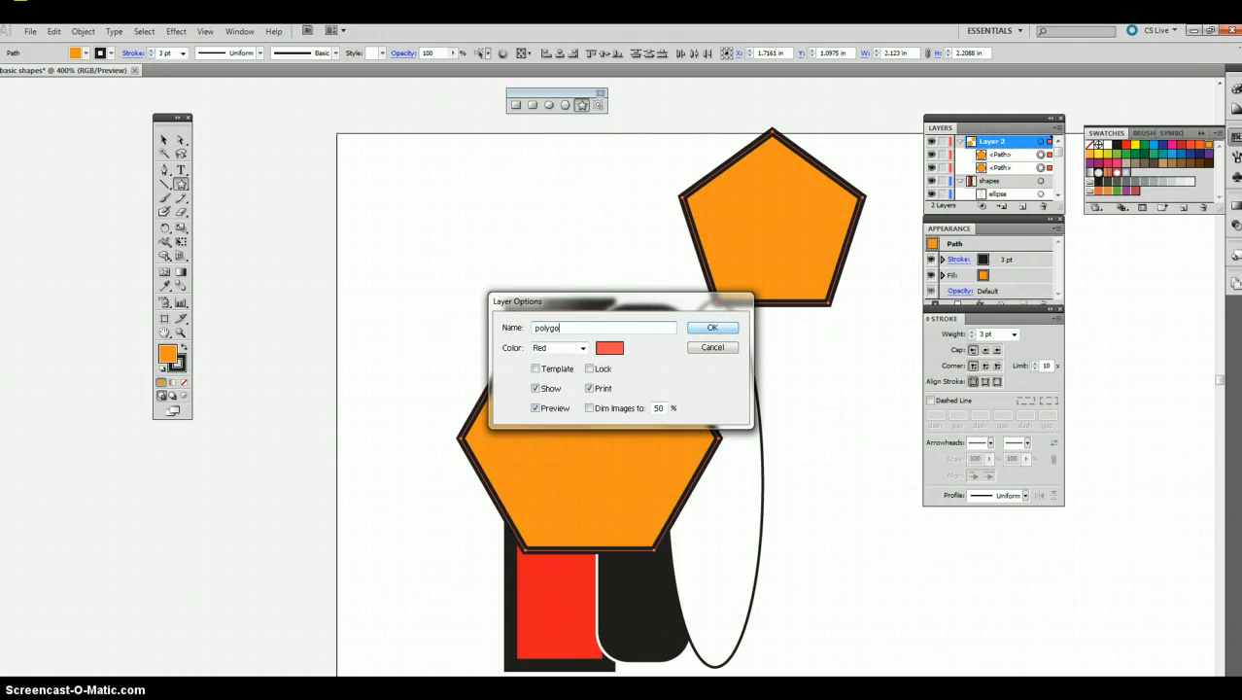
pyautogui.write('polygons')
pyautogui.click(714, 329)
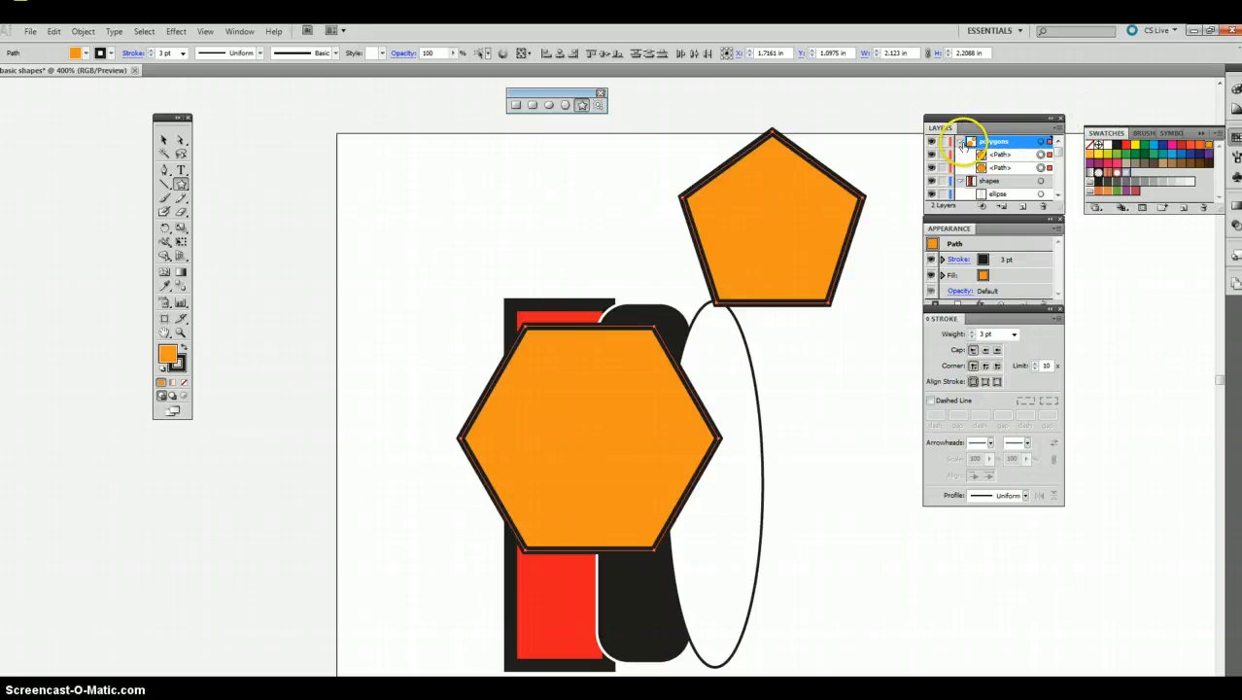
# - Target the pentagon and hexagon paths in the polygons layer in turn to identify which entry belongs to which shape
pyautogui.click(1038, 155)
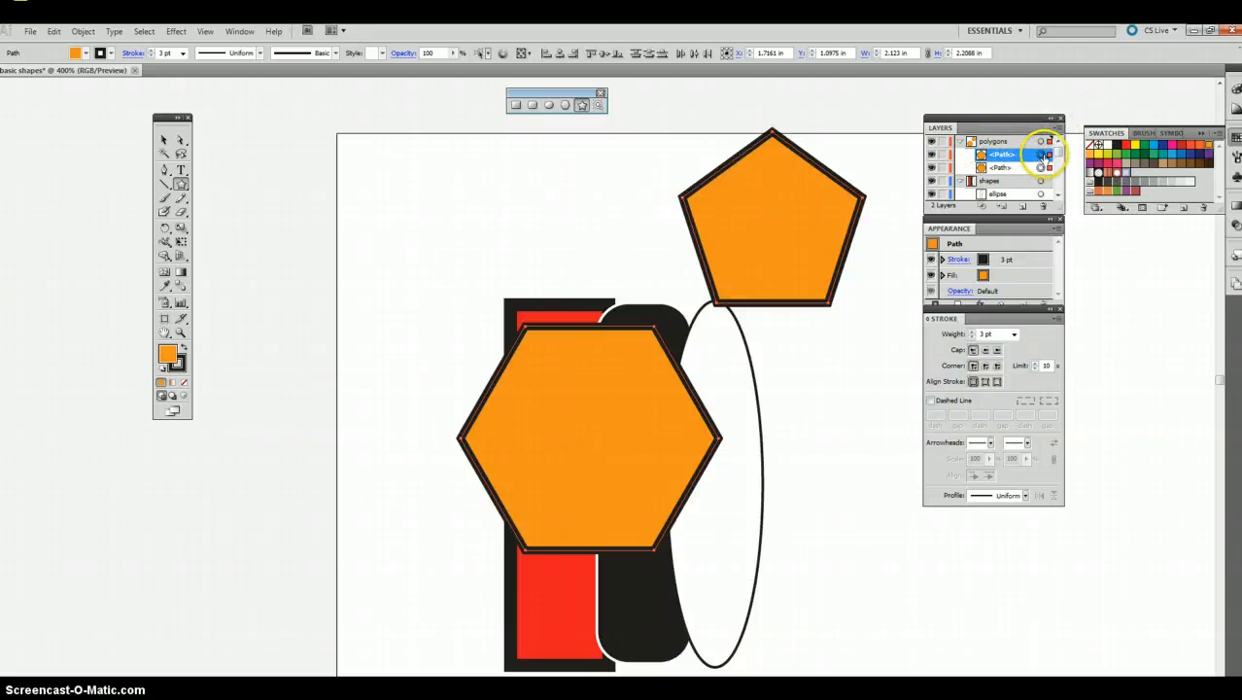
pyautogui.click(1043, 155)
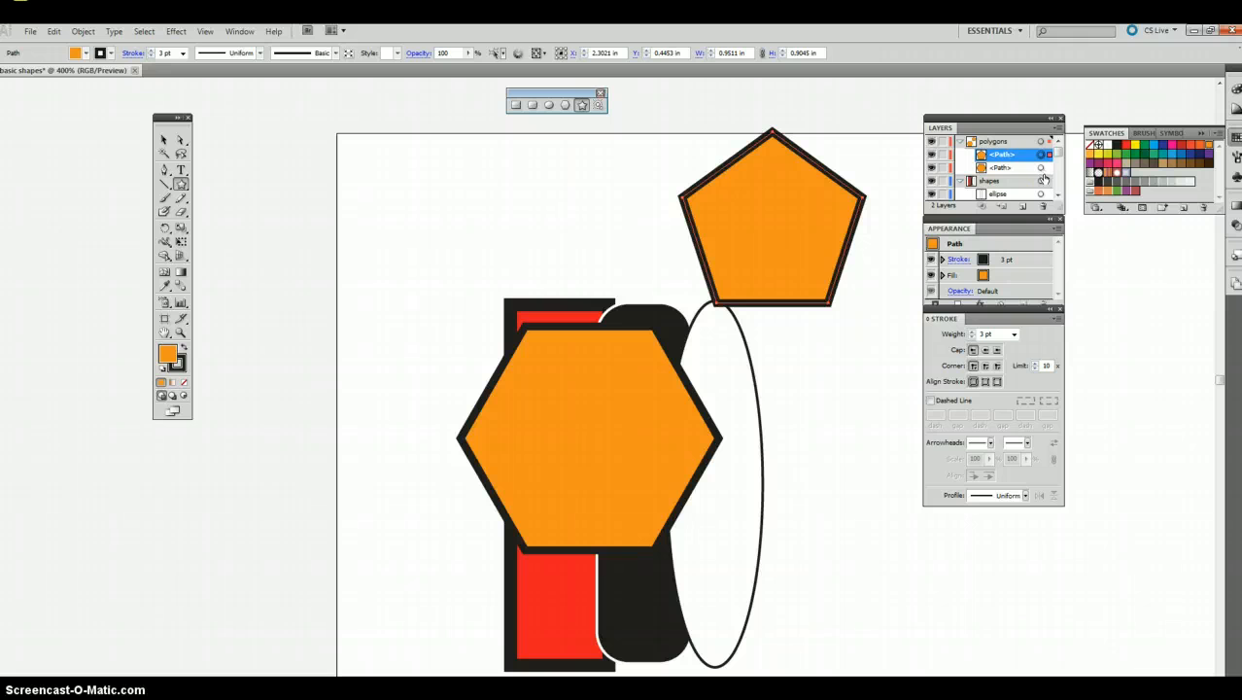
pyautogui.click(1042, 169)
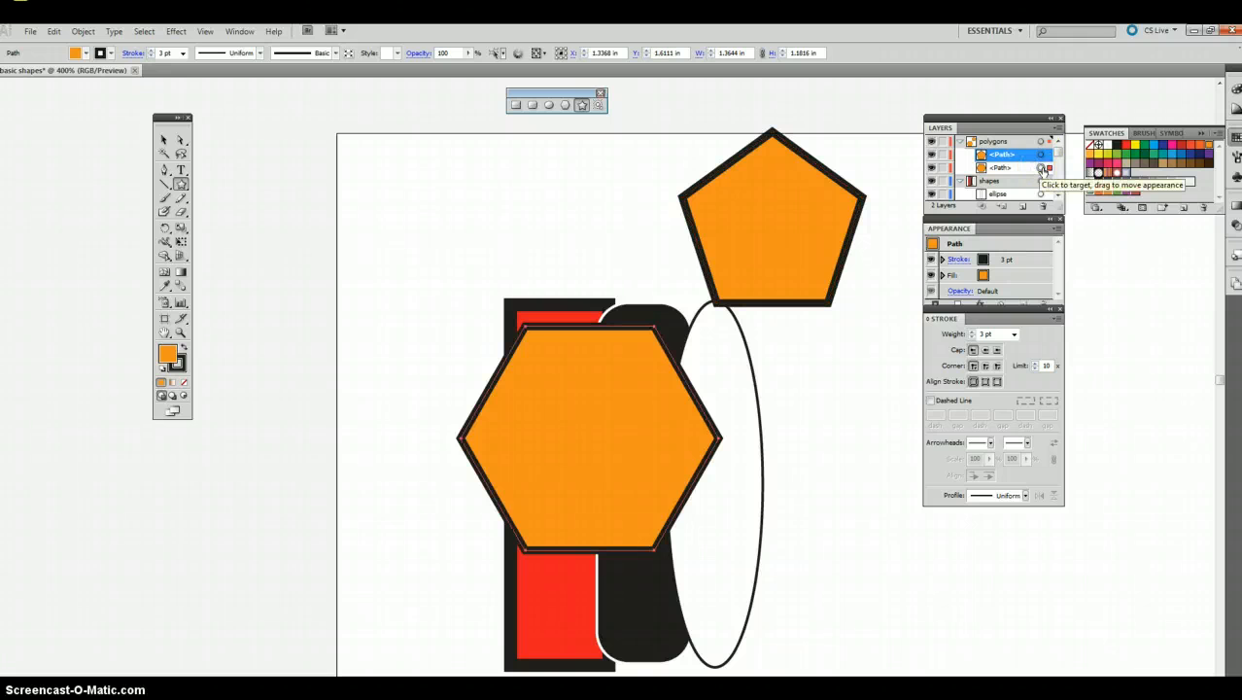
pyautogui.click(1041, 155)
pyautogui.click(1042, 169)
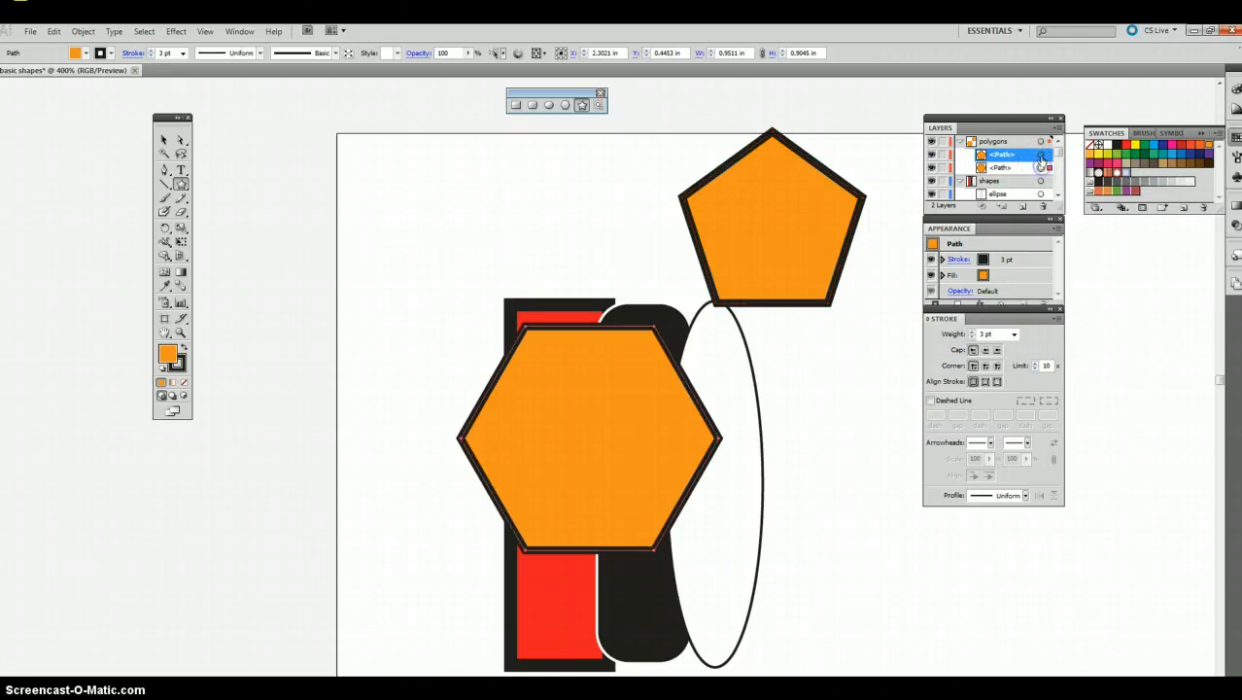
pyautogui.click(1041, 156)
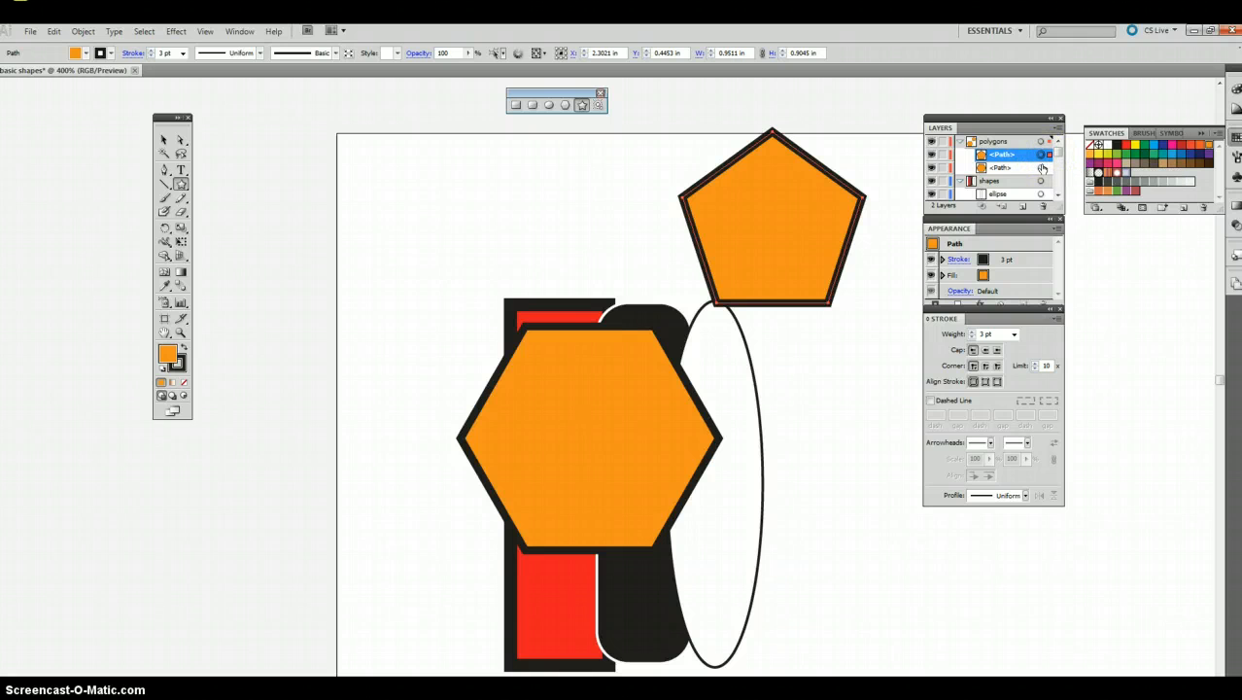
pyautogui.click(1042, 169)
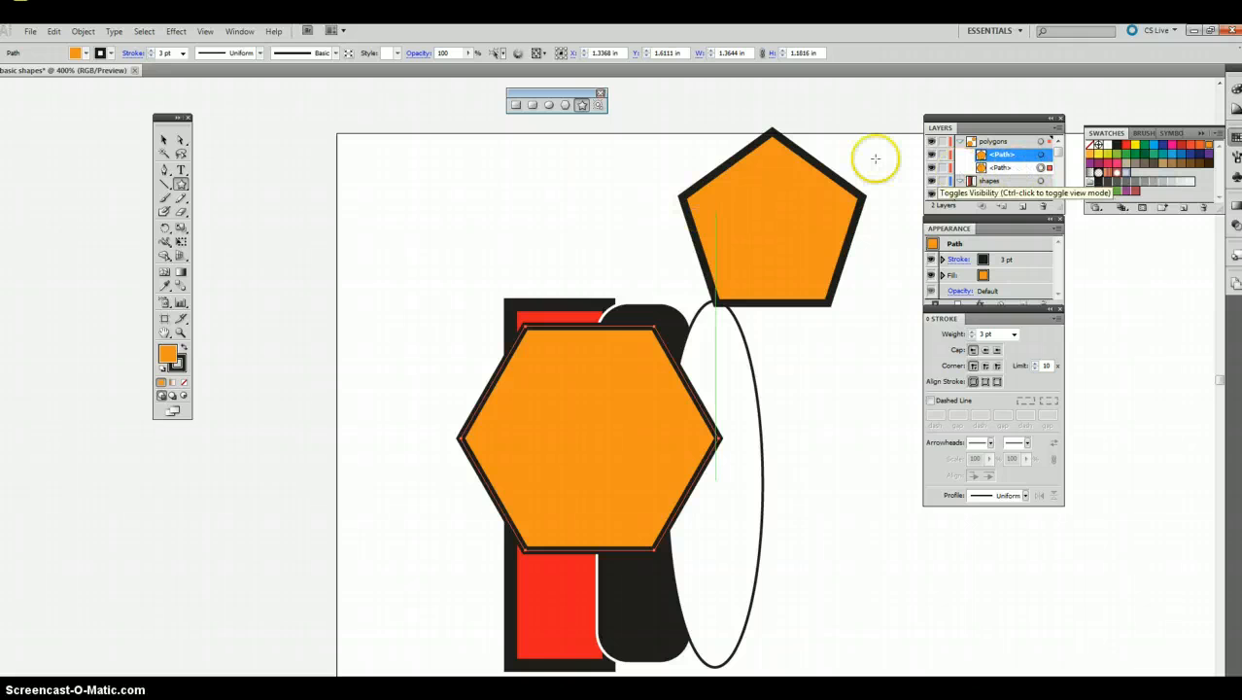
# - Collapse the polygons and shapes layers and add a new layer named "stars" above them
pyautogui.click(959, 142)
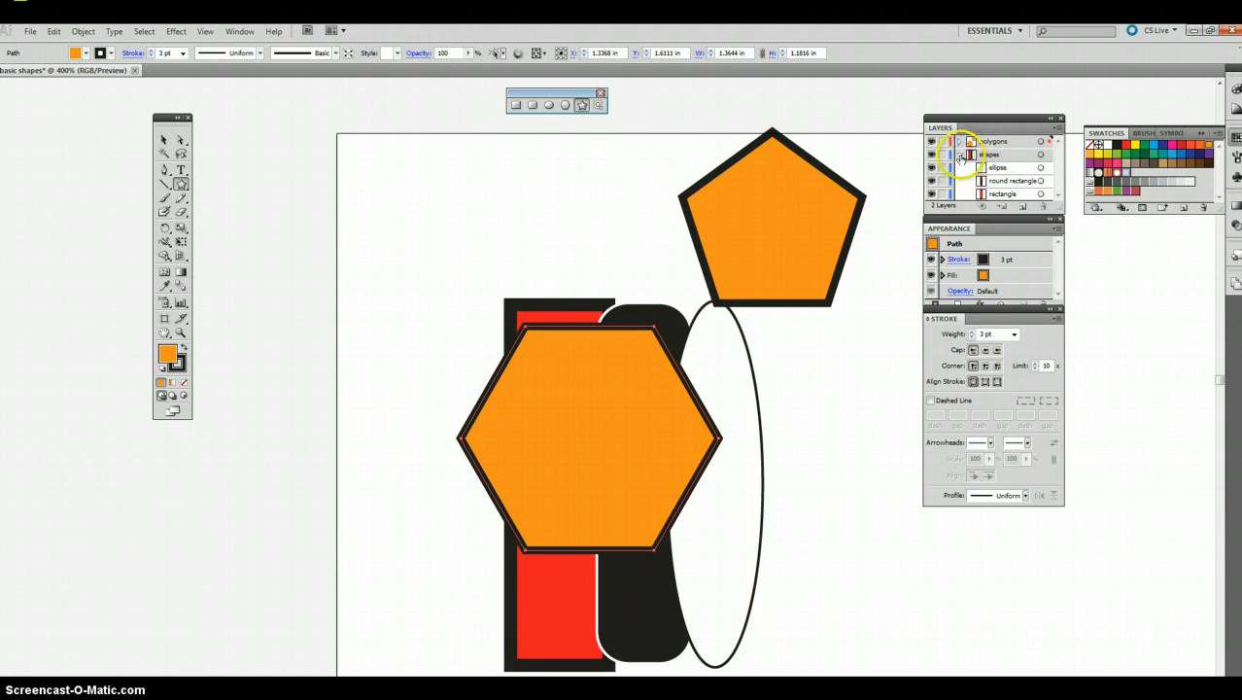
pyautogui.click(959, 155)
pyautogui.click(1005, 143)
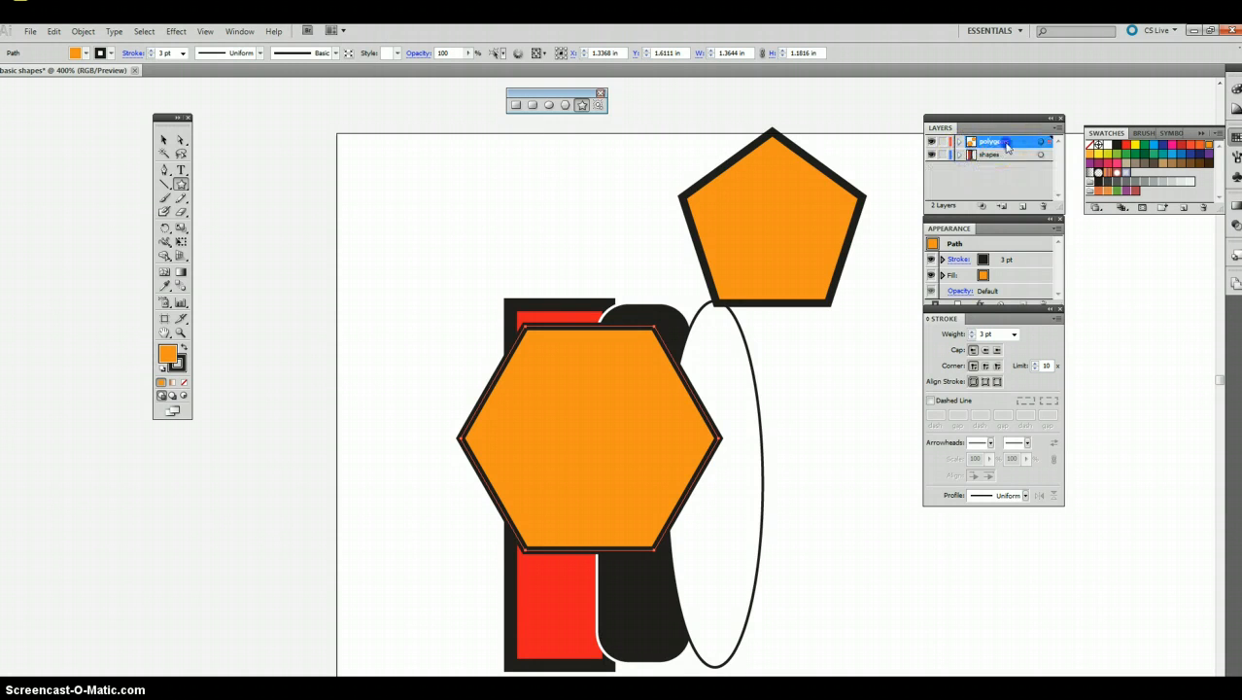
pyautogui.click(1023, 205)
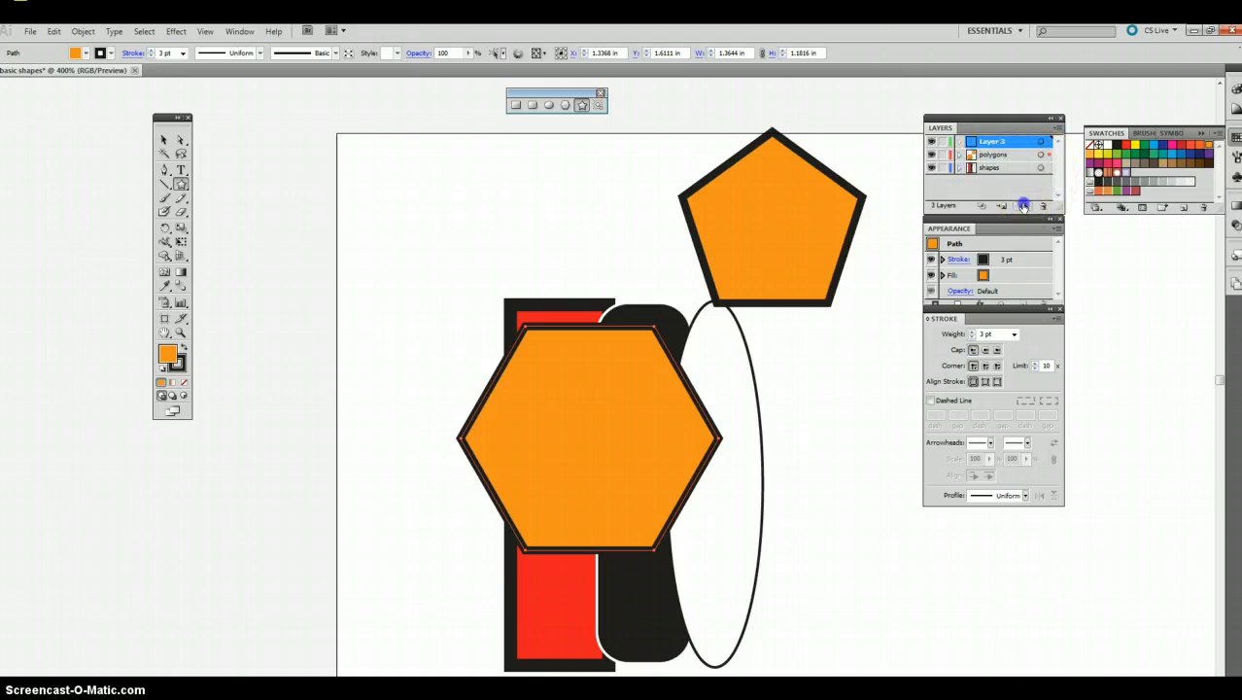
pyautogui.doubleClick(990, 141)
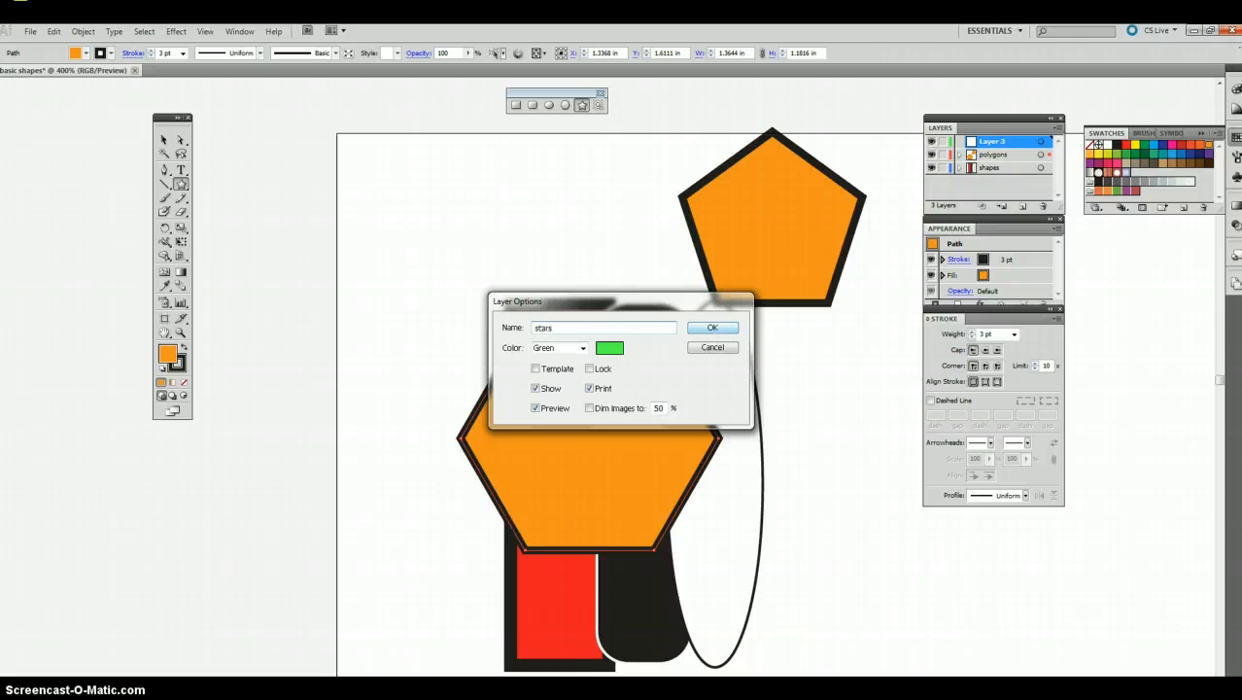
pyautogui.click(713, 327)
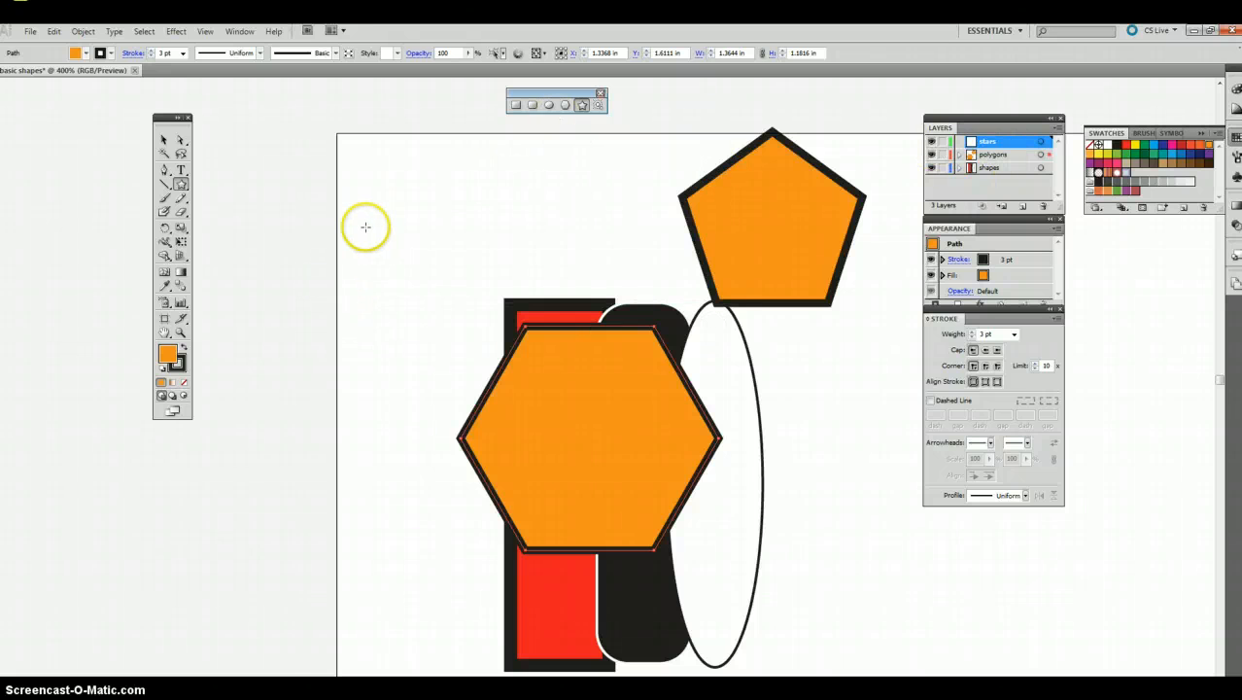
# - Draw a five-pointed star about 1.06 by 1.01 in over the artboard's upper-left corner and fill it green
pyautogui.moveTo(368, 208)
pyautogui.mouseDown()
pyautogui.moveTo(419, 274)
pyautogui.moveTo(449, 281)
pyautogui.mouseUp()
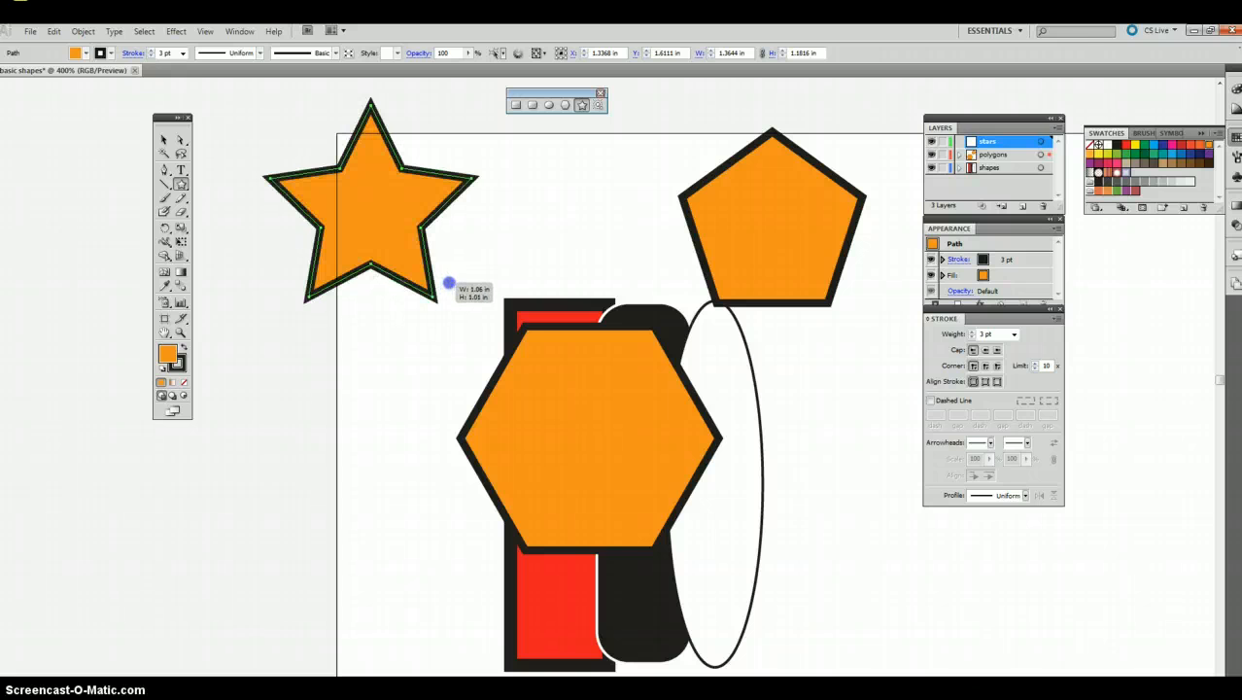
pyautogui.click(1135, 146)
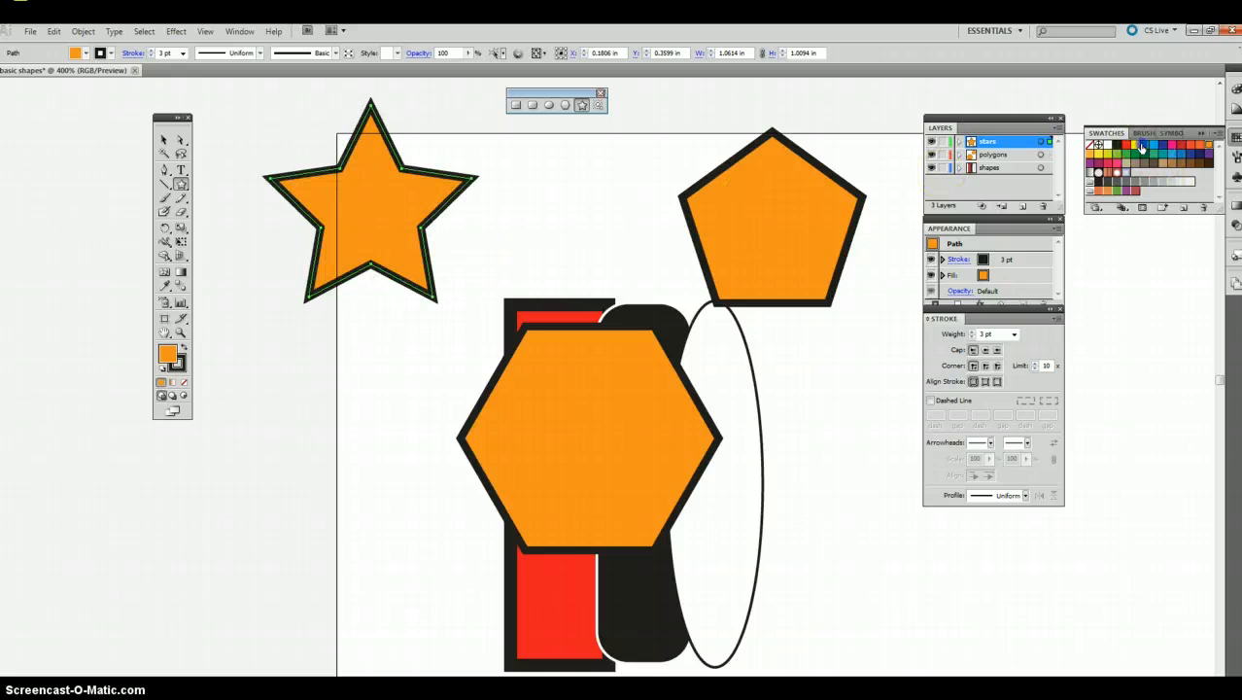
pyautogui.click(1142, 146)
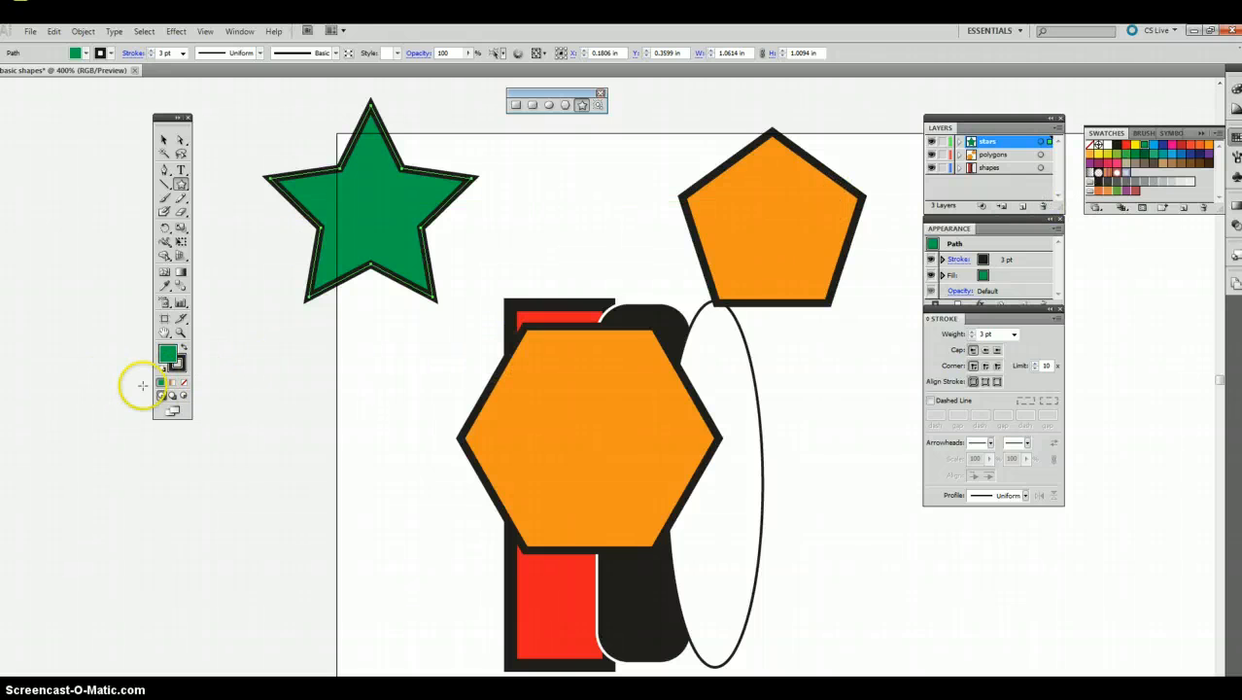
# - Give the green star a light orange stroke, aligned to the outside and 5 pt in weight
pyautogui.click(178, 365)
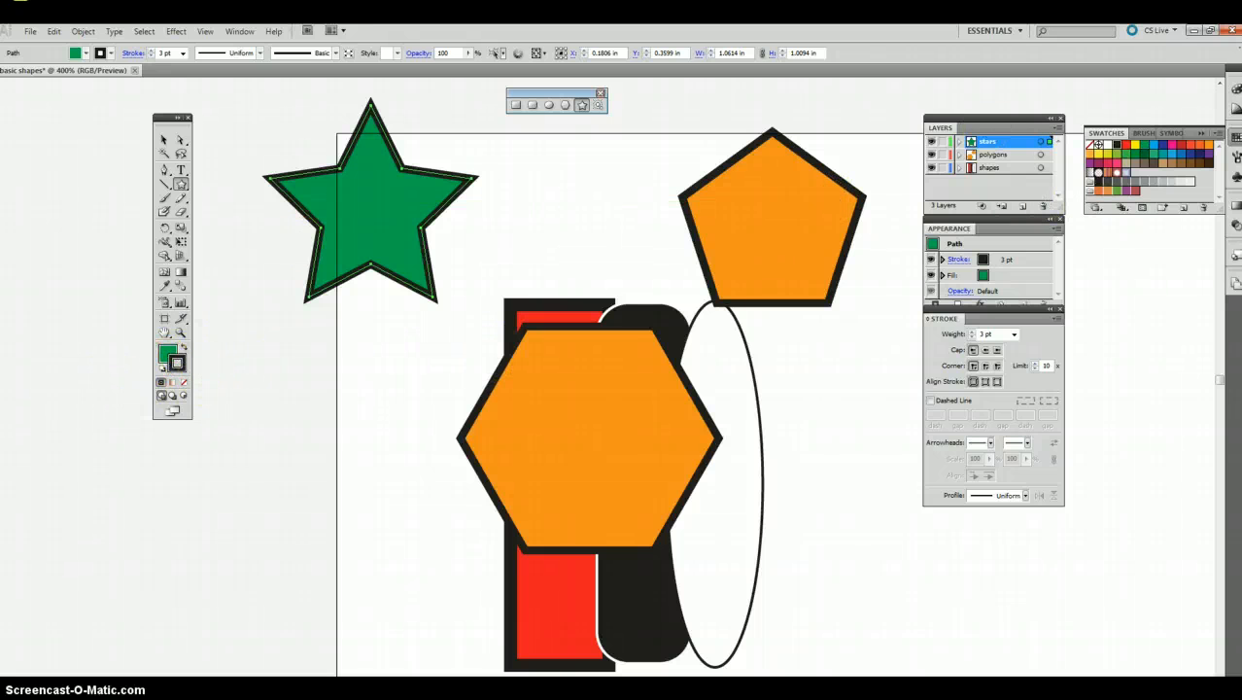
pyautogui.click(1090, 153)
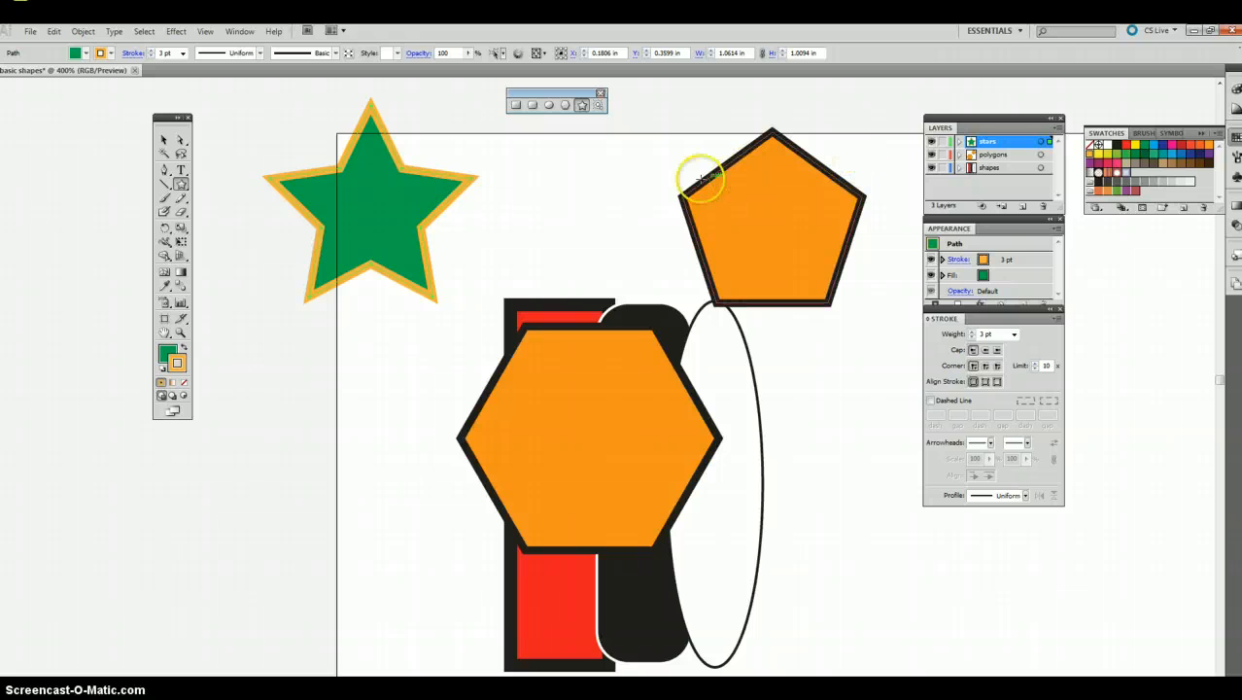
pyautogui.click(998, 382)
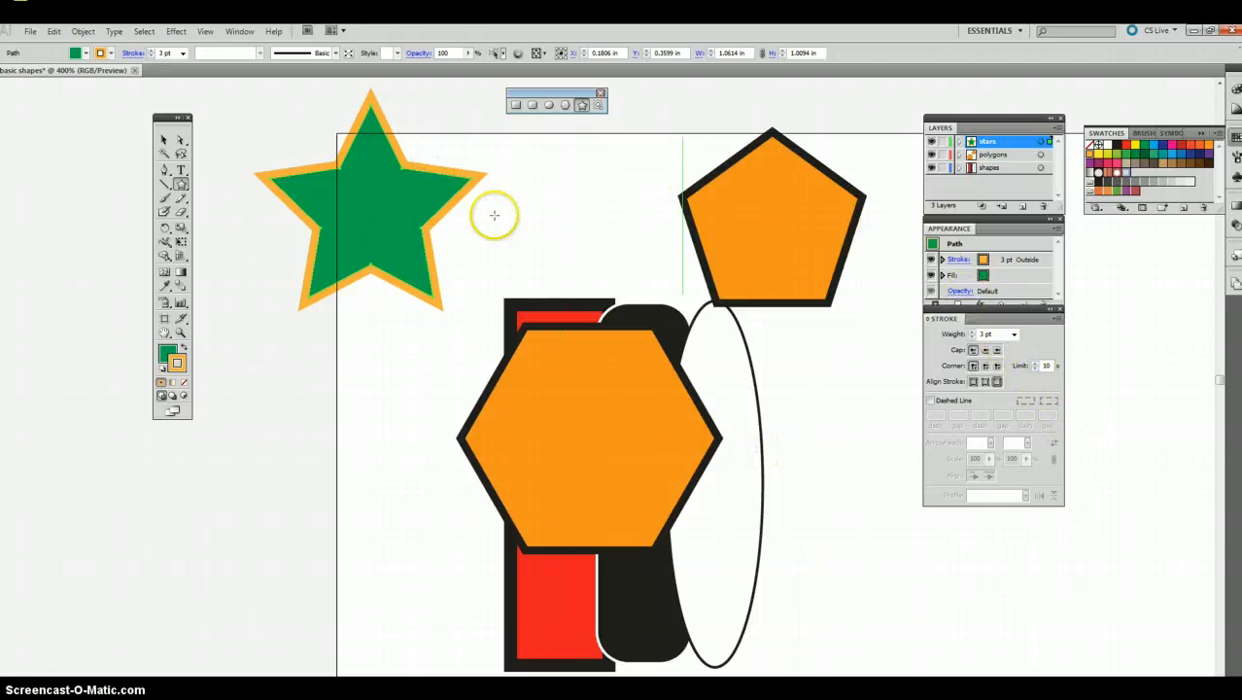
pyautogui.click(972, 333)
pyautogui.click(971, 332)
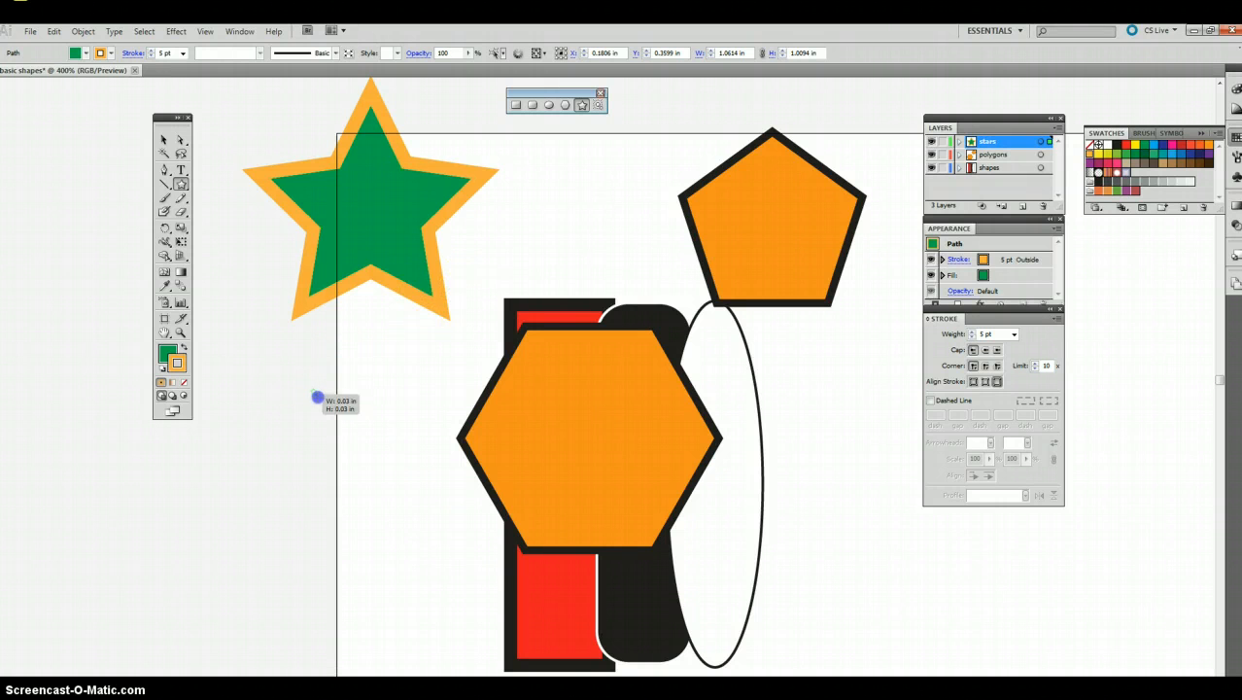
# - Draw a sharp ten-pointed star about 1.28 by 1.22 in just below the green star
pyautogui.moveTo(317, 397); pyautogui.dragTo(307, 492)
pyautogui.press('Down')
pyautogui.press('Down')
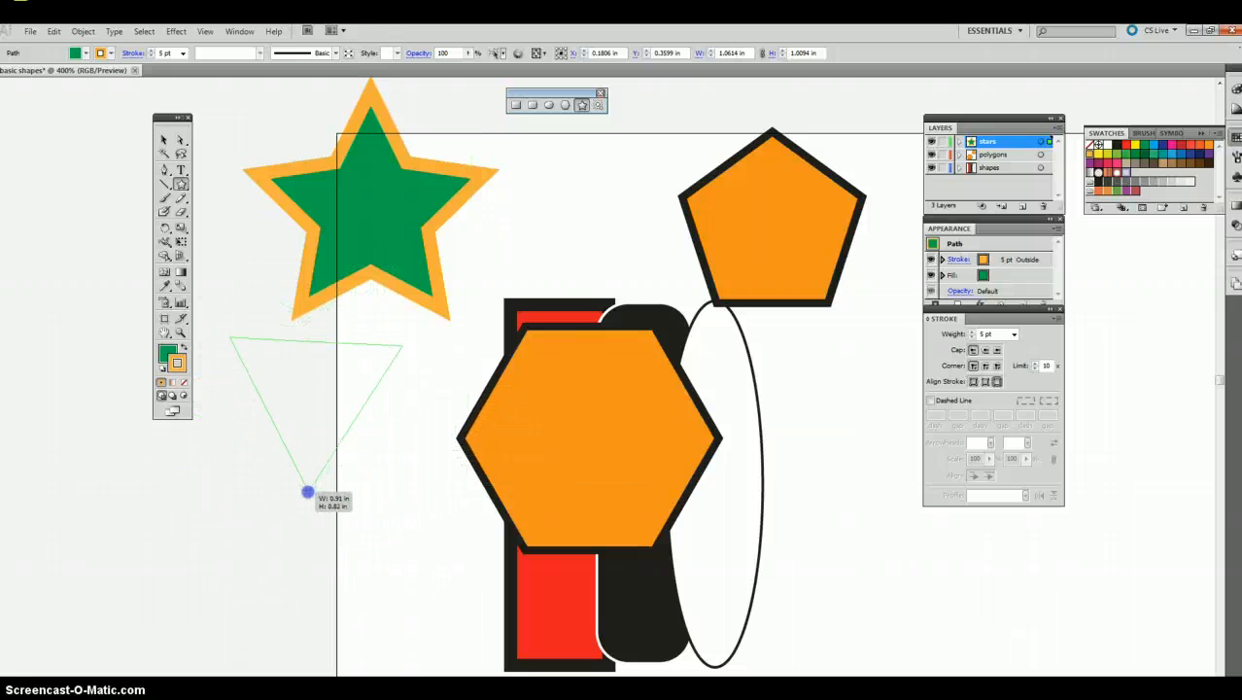
pyautogui.moveTo(399, 414); pyautogui.dragTo(607, 578)
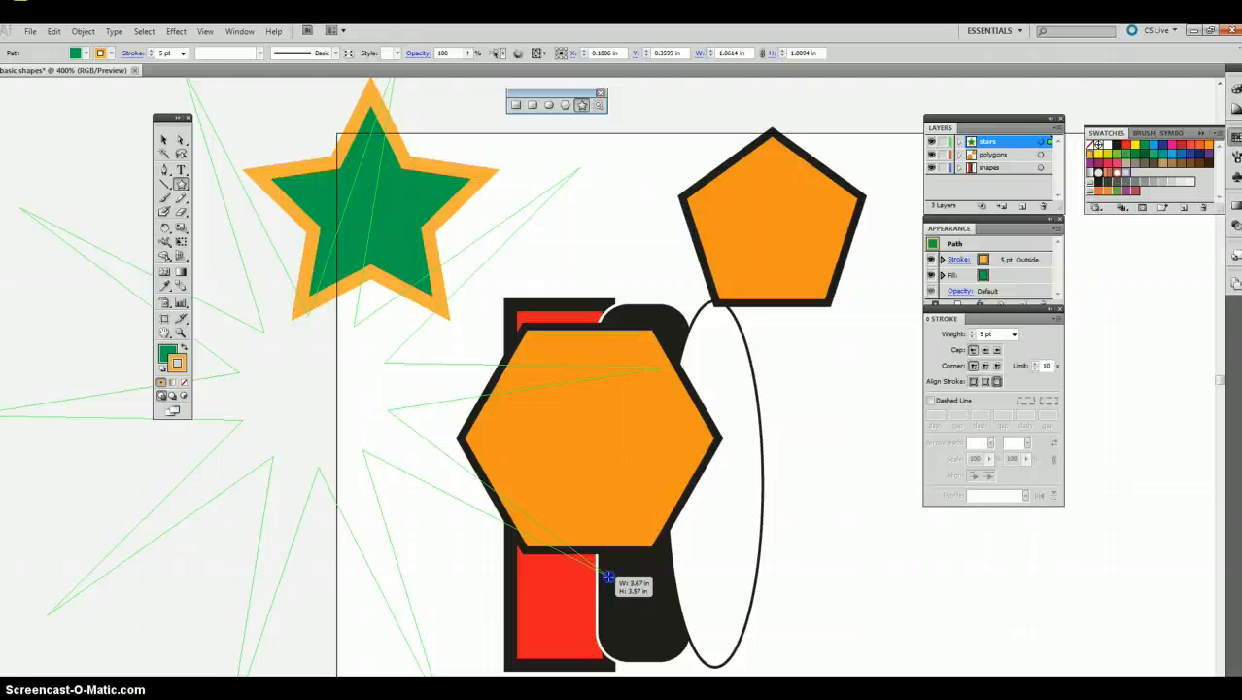
pyautogui.moveTo(603, 573)
pyautogui.mouseDown()
pyautogui.moveTo(513, 552)
pyautogui.moveTo(508, 530)
pyautogui.moveTo(373, 468)
pyautogui.moveTo(530, 592)
pyautogui.moveTo(522, 574)
pyautogui.moveTo(356, 497)
pyautogui.moveTo(443, 566)
pyautogui.moveTo(368, 504)
pyautogui.moveTo(304, 419)
pyautogui.moveTo(427, 535)
pyautogui.moveTo(333, 416)
pyautogui.mouseUp()
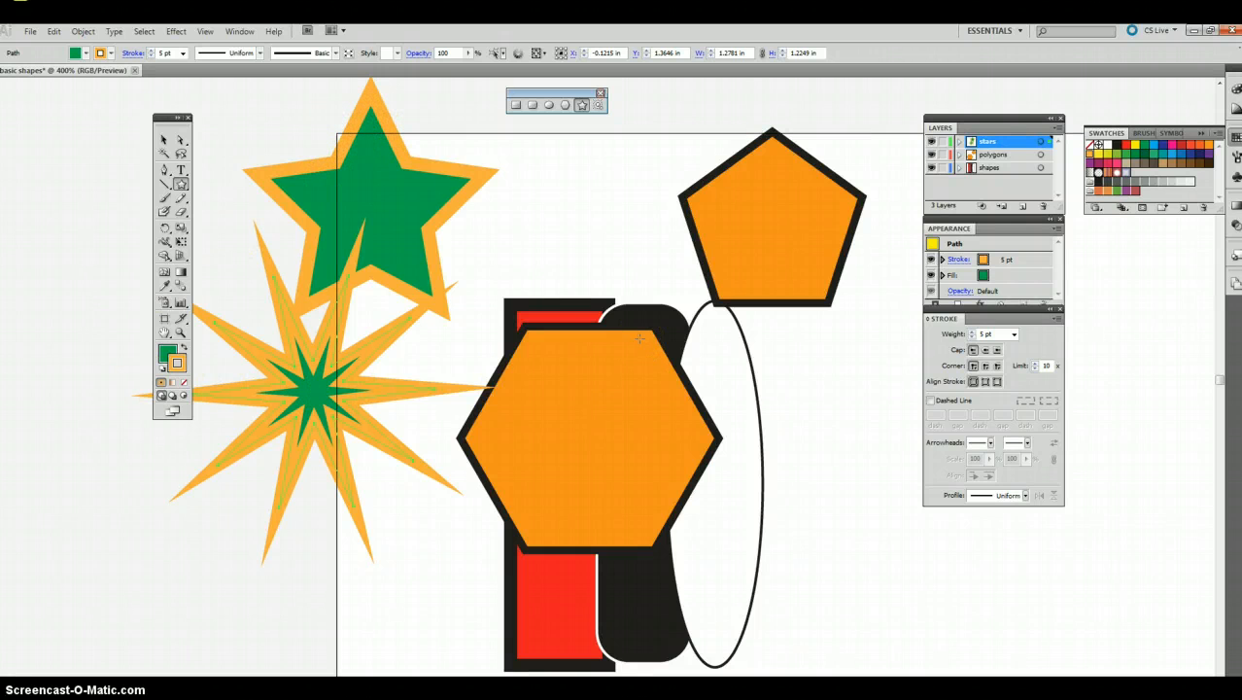
# - Swap the ten-pointed star's fill and stroke colors, keeping the star selected
pyautogui.hotkey('shift', 'x')
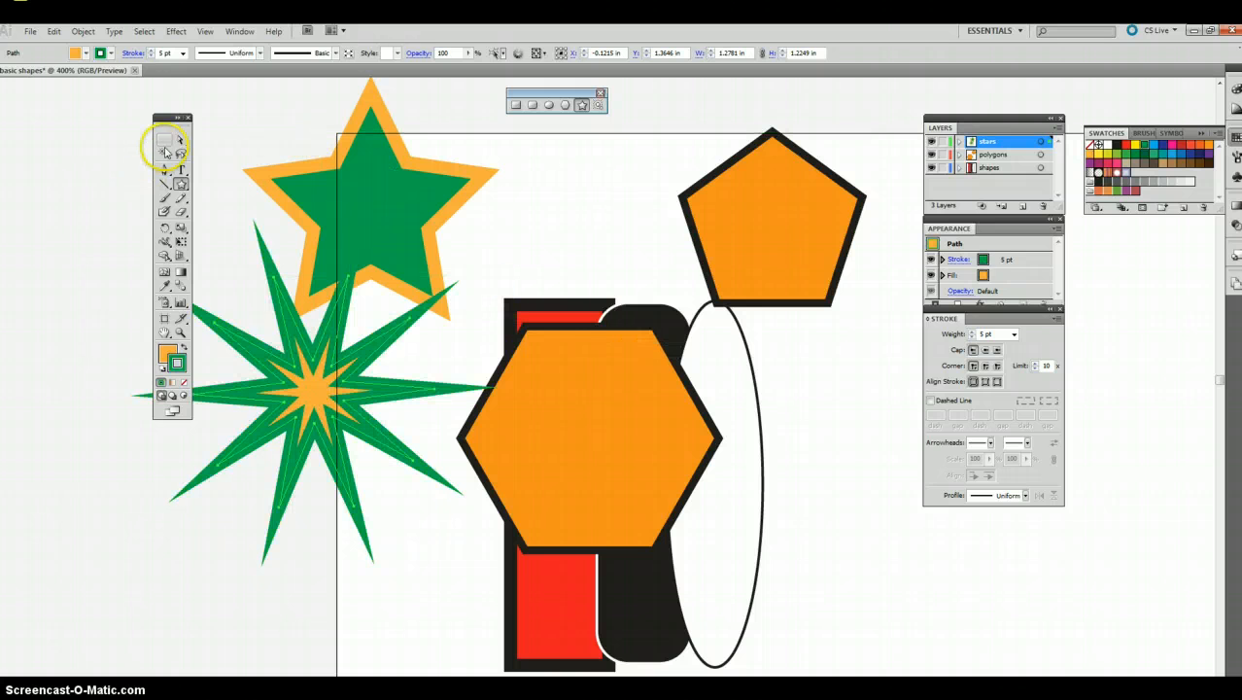
pyautogui.click(165, 140)
pyautogui.click(368, 392)
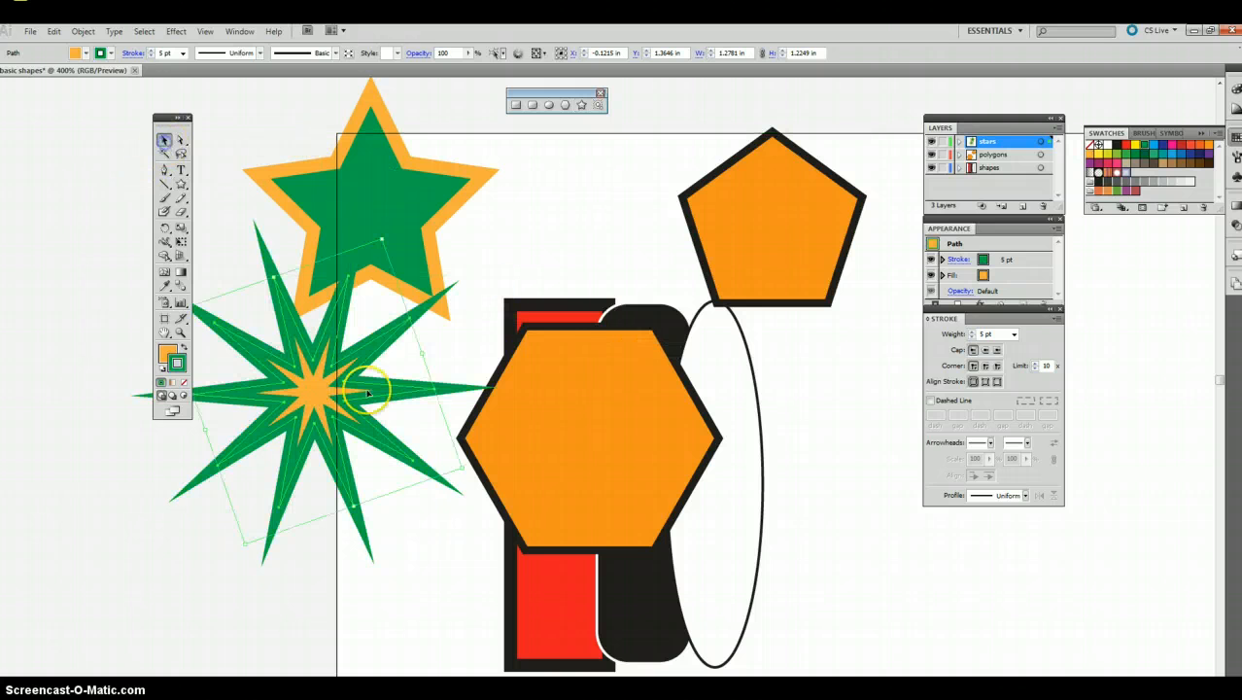
# - Try the Flare tool with a flare about 2.77 in wide between the green star and the pentagon, and undo it
pyautogui.click(584, 105)
pyautogui.click(599, 104)
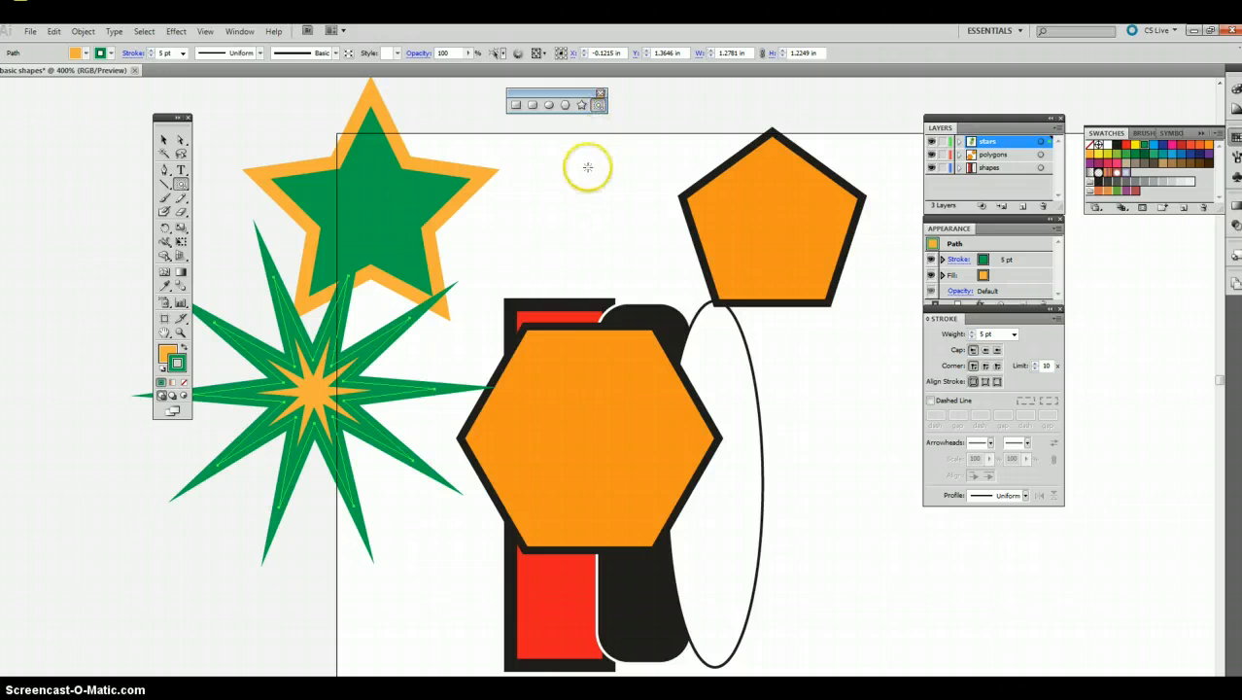
pyautogui.moveTo(521, 182); pyautogui.dragTo(568, 231)
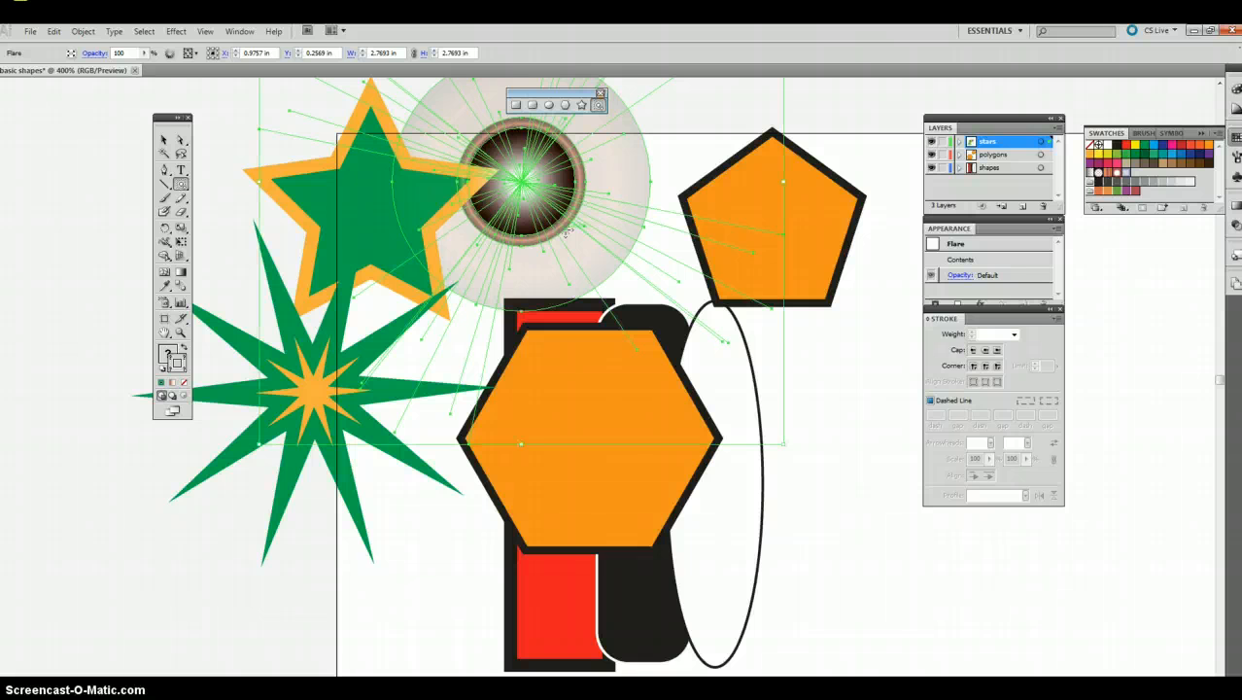
pyautogui.hotkey('ctrl', 'z')
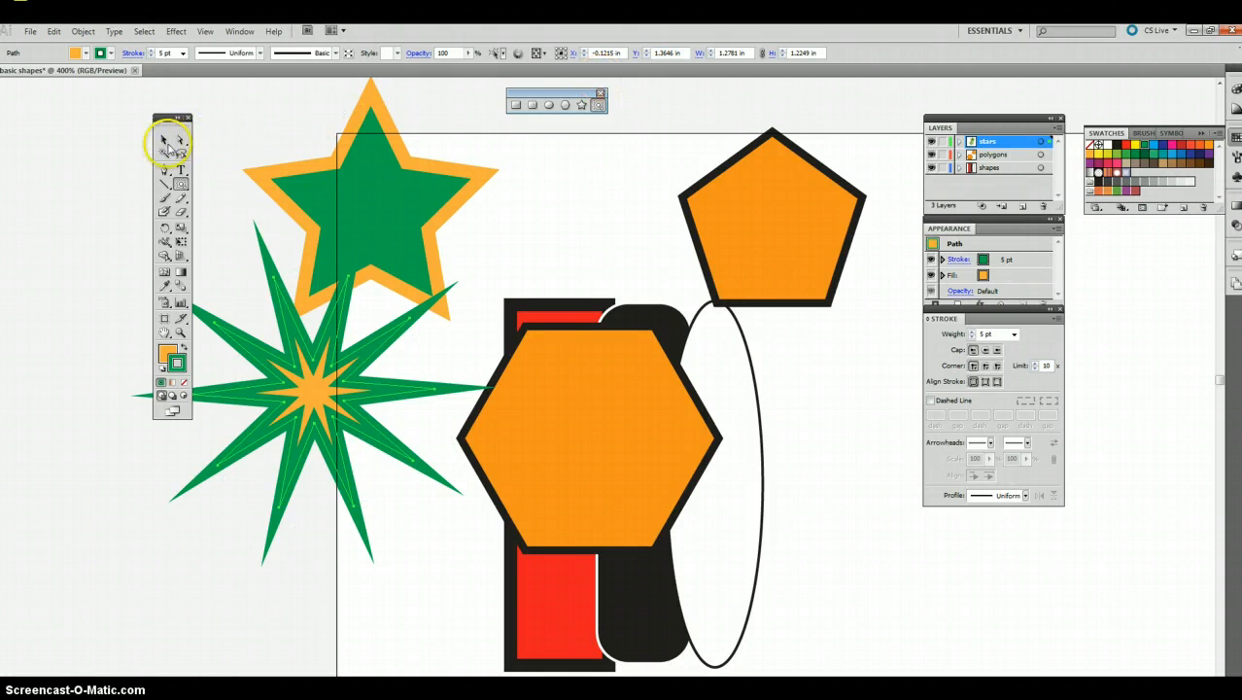
# - Try a smaller flare about 1.46 in wide between the green star and the pentagon, and delete it
pyautogui.moveTo(566, 182); pyautogui.dragTo(588, 203)
pyautogui.click(604, 104)
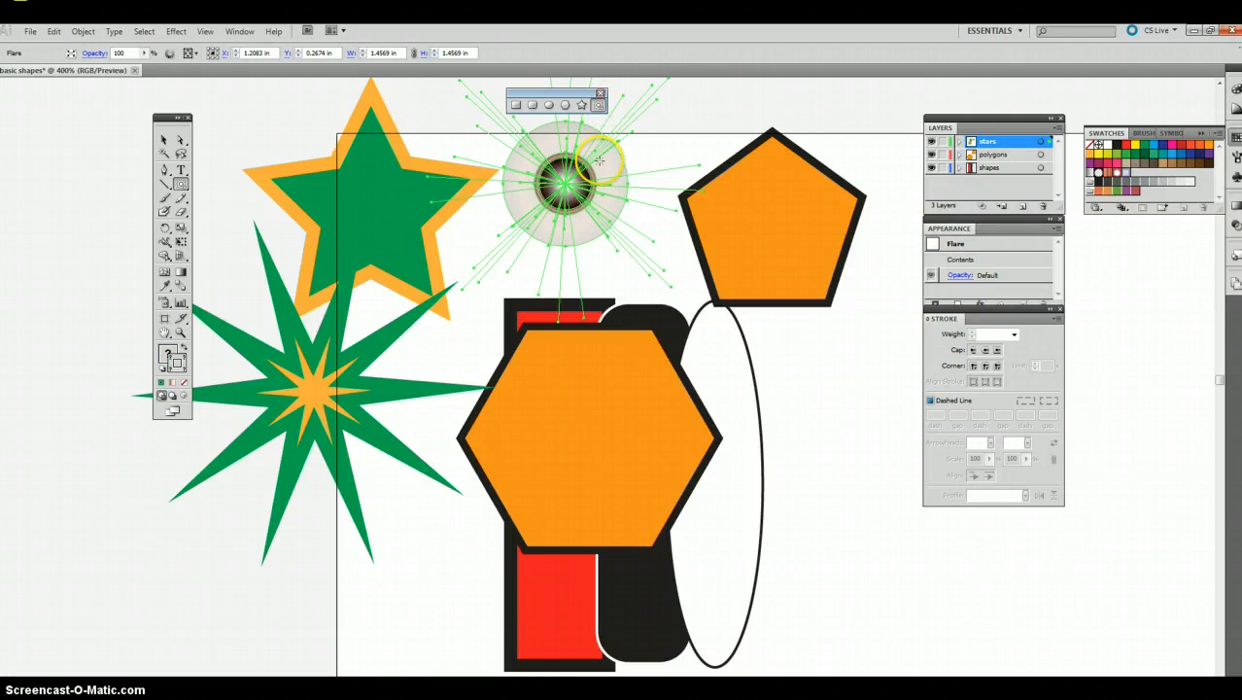
pyautogui.moveTo(599, 159)
pyautogui.mouseDown()
pyautogui.moveTo(634, 179)
pyautogui.moveTo(607, 188)
pyautogui.mouseUp()
pyautogui.press('Delete')
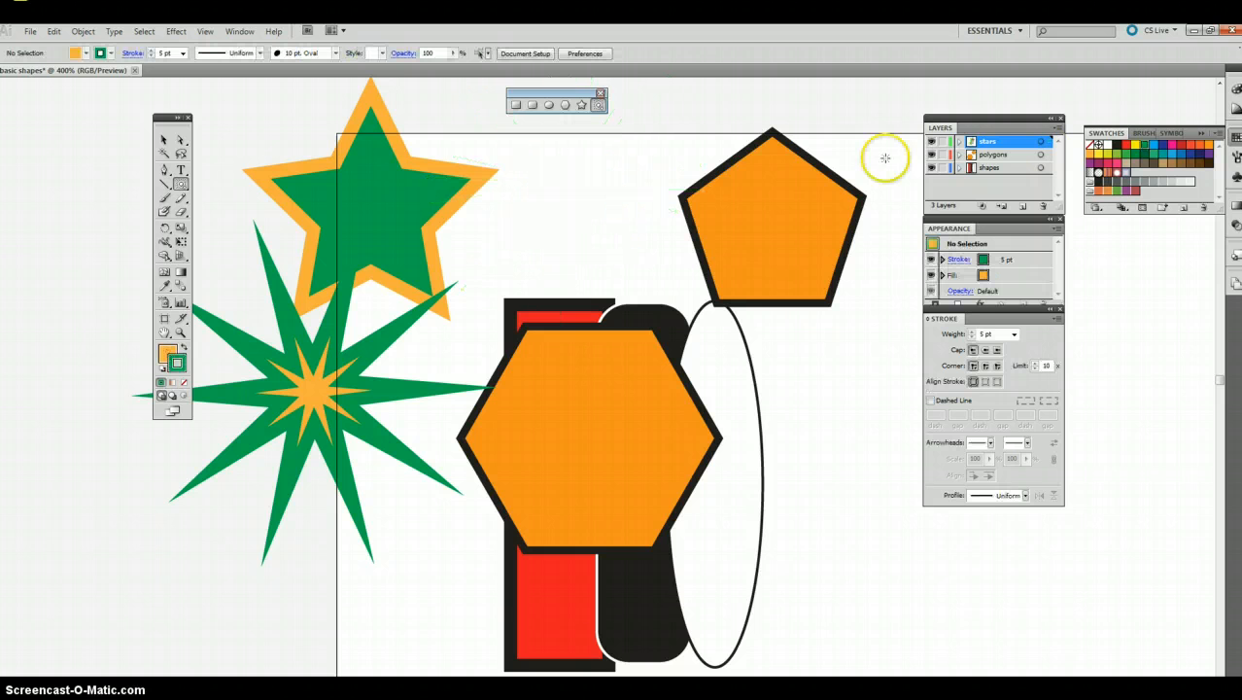